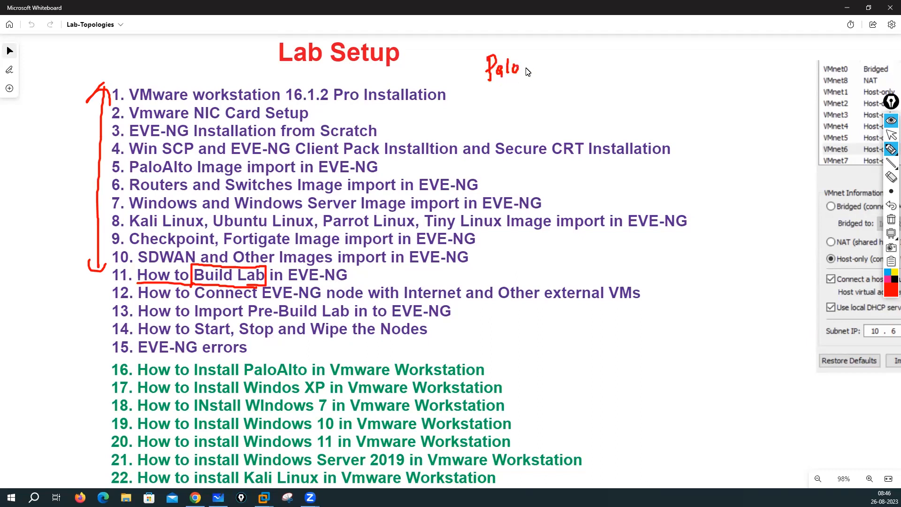
# Sketch circled PaloAlto, CP, Router, Sw and SDWAN labels and underline EVE-NG on the Lab Setup board, and clear all the annotations.
pyautogui.moveTo(565, 47); pyautogui.dragTo(516, 39)
pyautogui.moveTo(287, 285); pyautogui.dragTo(336, 284)
pyautogui.moveTo(634, 47)
pyautogui.mouseDown()
pyautogui.moveTo(633, 67)
pyautogui.moveTo(650, 32)
pyautogui.mouseUp()
pyautogui.moveTo(709, 84)
pyautogui.mouseDown()
pyautogui.moveTo(709, 115)
pyautogui.moveTo(751, 113)
pyautogui.moveTo(723, 70)
pyautogui.moveTo(737, 74)
pyautogui.mouseUp()
pyautogui.moveTo(712, 183)
pyautogui.mouseDown()
pyautogui.moveTo(697, 227)
pyautogui.moveTo(723, 181)
pyautogui.mouseUp()
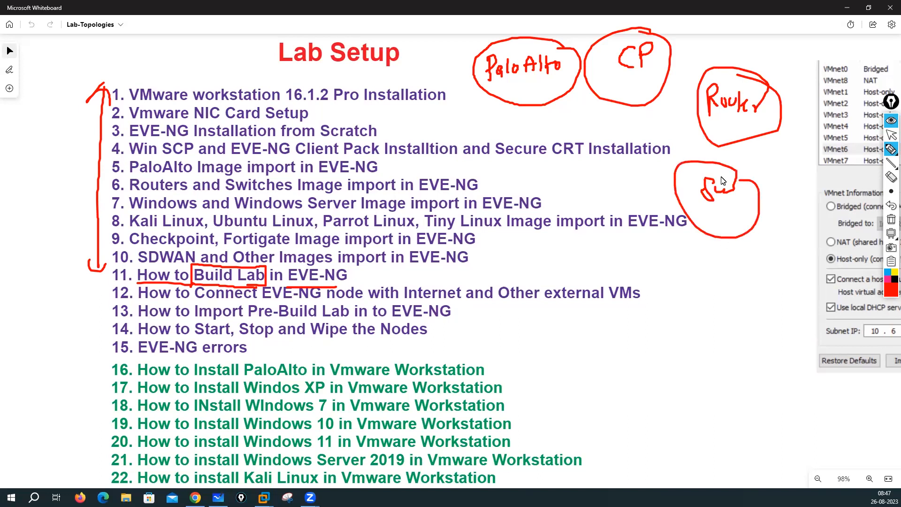
pyautogui.moveTo(700, 265)
pyautogui.mouseDown()
pyautogui.moveTo(690, 280)
pyautogui.moveTo(762, 279)
pyautogui.mouseUp()
pyautogui.moveTo(676, 245); pyautogui.dragTo(763, 270)
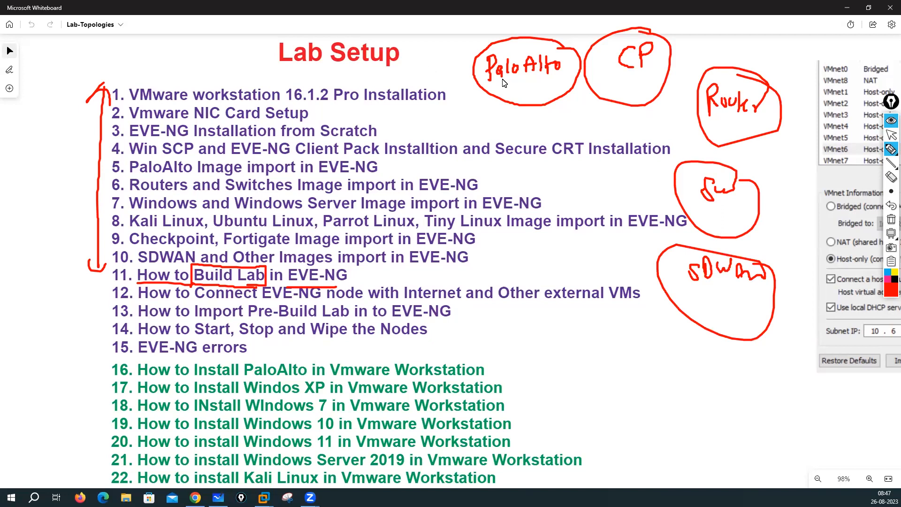
pyautogui.moveTo(649, 87); pyautogui.dragTo(497, 82)
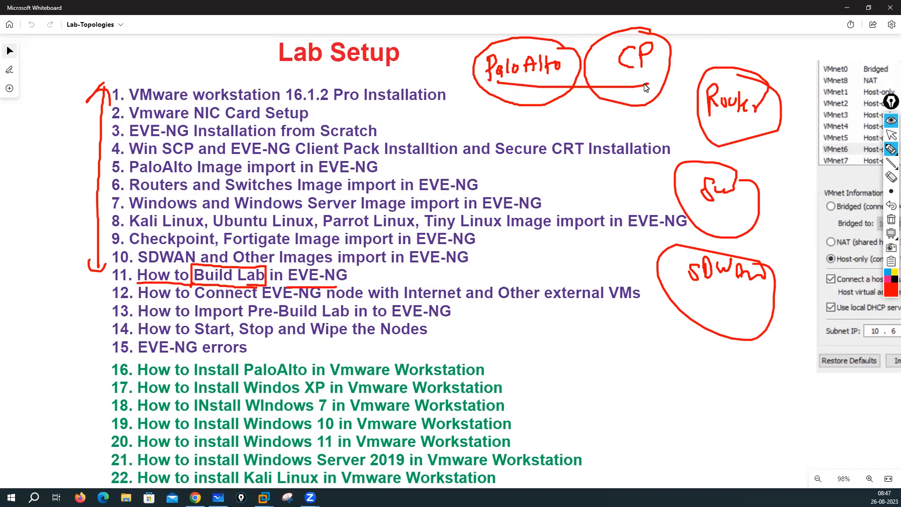
pyautogui.click(891, 220)
pyautogui.click(892, 135)
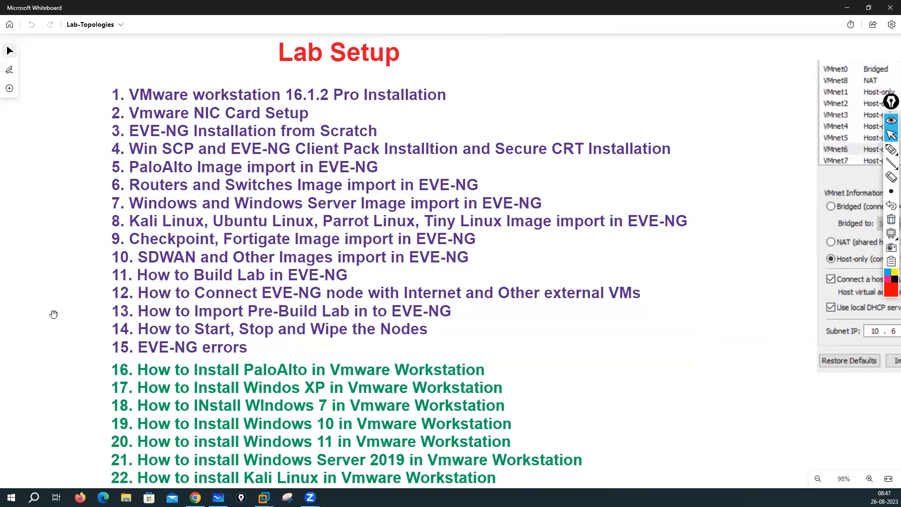
# Examine the PaloAlto firewall topology diagram below the Lab Setup list, with its management, inside, DMZ and outside networks.
pyautogui.click(55, 303)
pyautogui.scroll(-5, 766, 198)
pyautogui.scroll(-4, 724, 100)
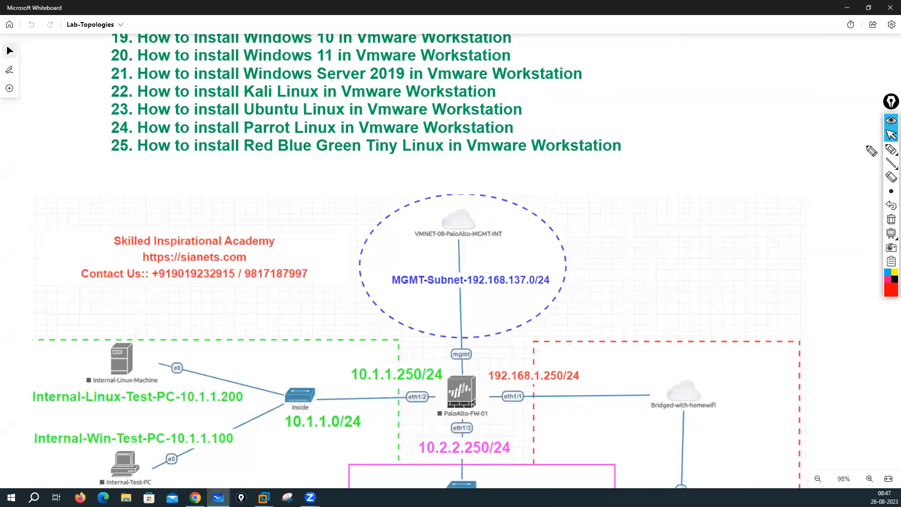
pyautogui.click(854, 84)
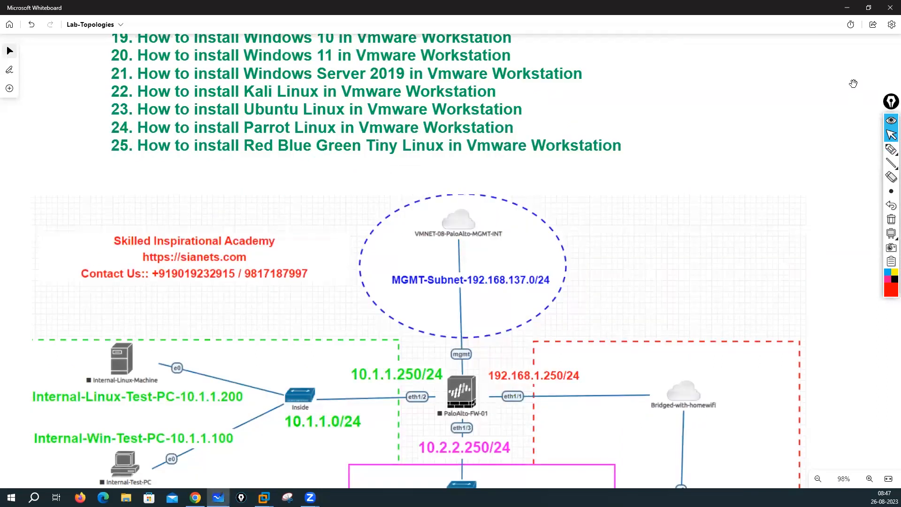
pyautogui.scroll(-3, 829, 49)
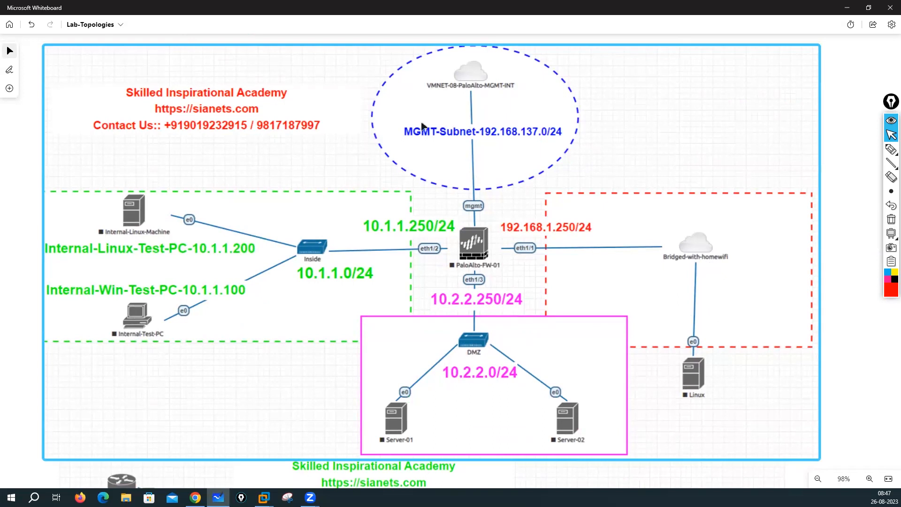
# Switch to the EVE topology page in Chrome and check the EVE-CE virtual machine's console in VMware Workstation.
pyautogui.click(849, 8)
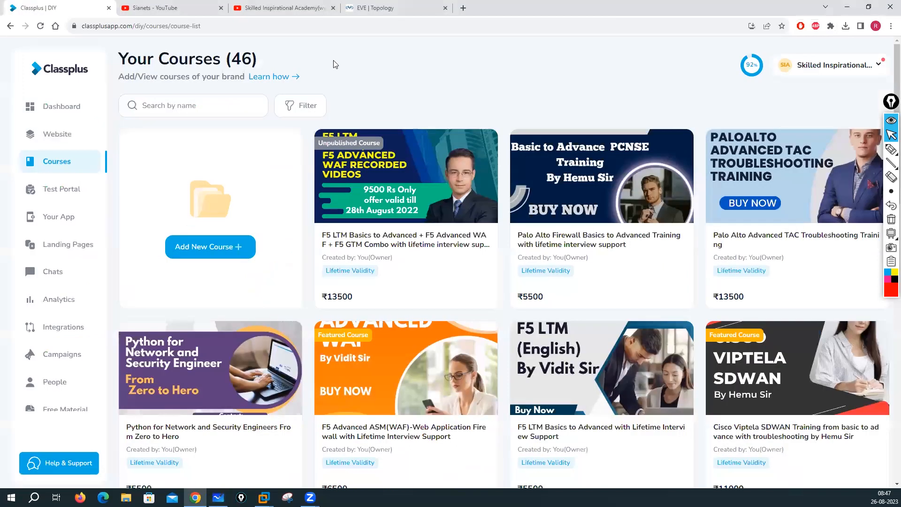
pyautogui.click(375, 8)
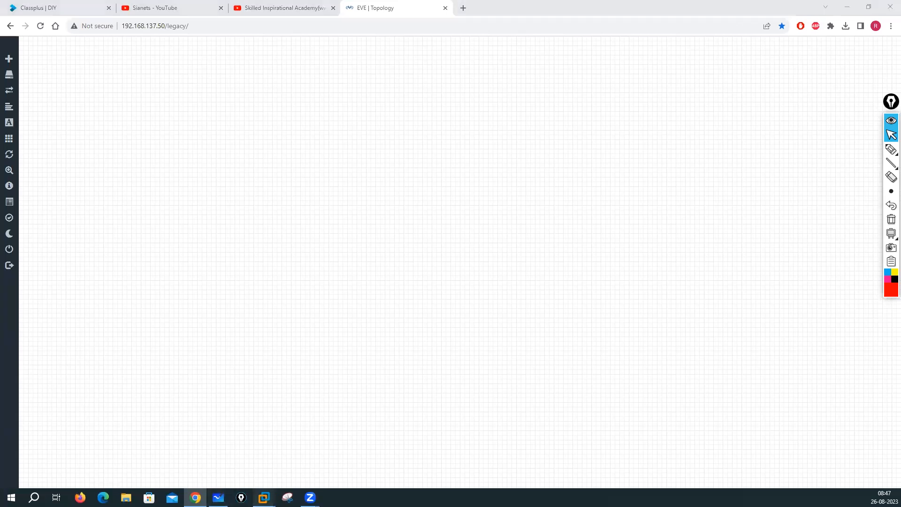
pyautogui.moveTo(263, 498)
pyautogui.click(321, 453)
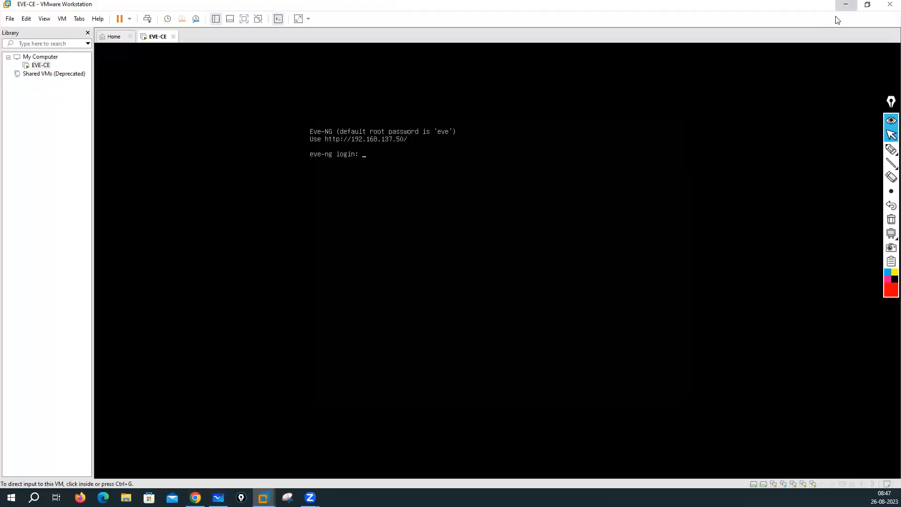
pyautogui.click(846, 5)
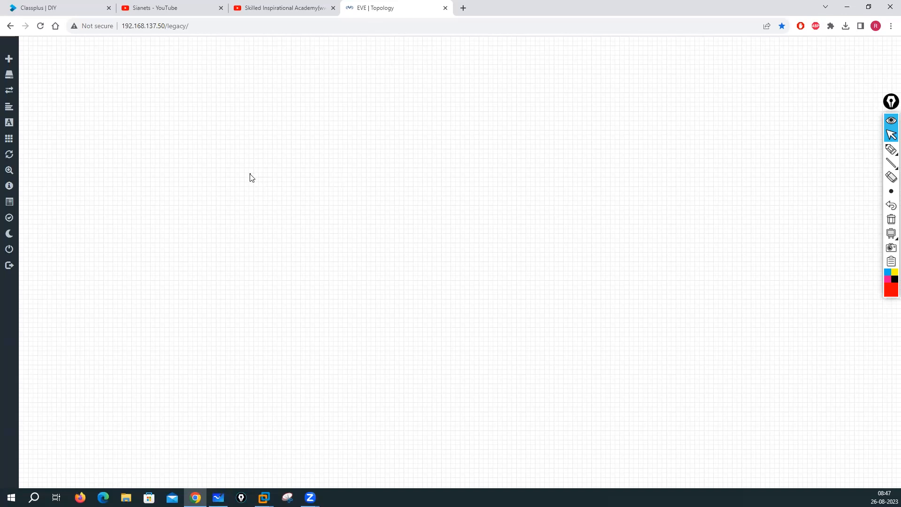
# Close the open lab and delete My-Test-Lab.unl from the Routing-Lab folder.
pyautogui.moveTo(16, 276)
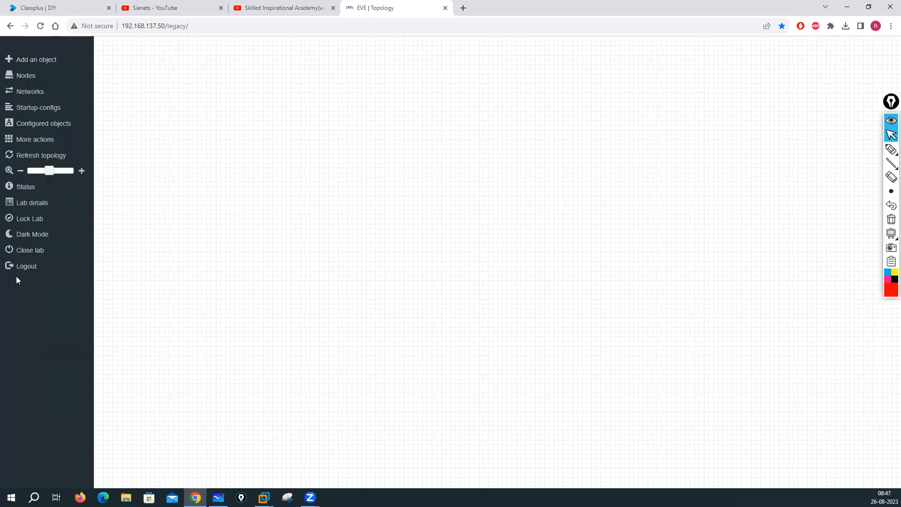
pyautogui.click(26, 253)
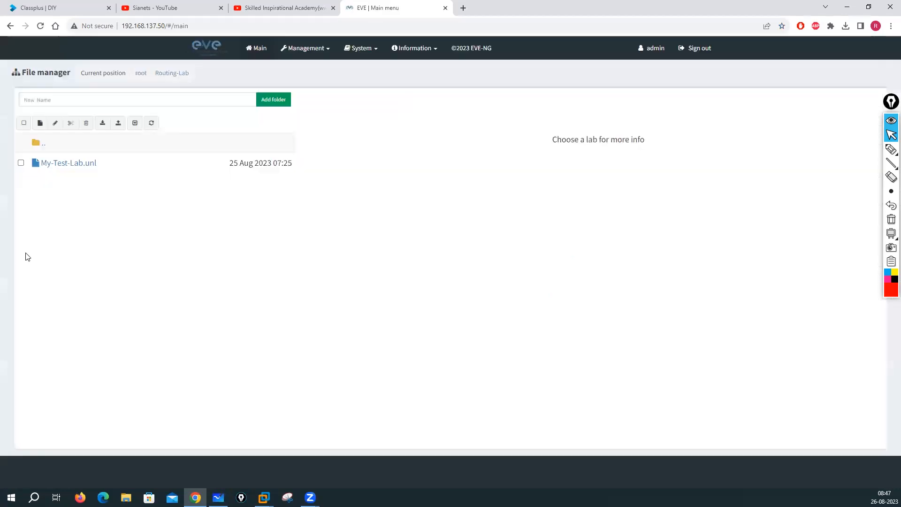
pyautogui.click(21, 162)
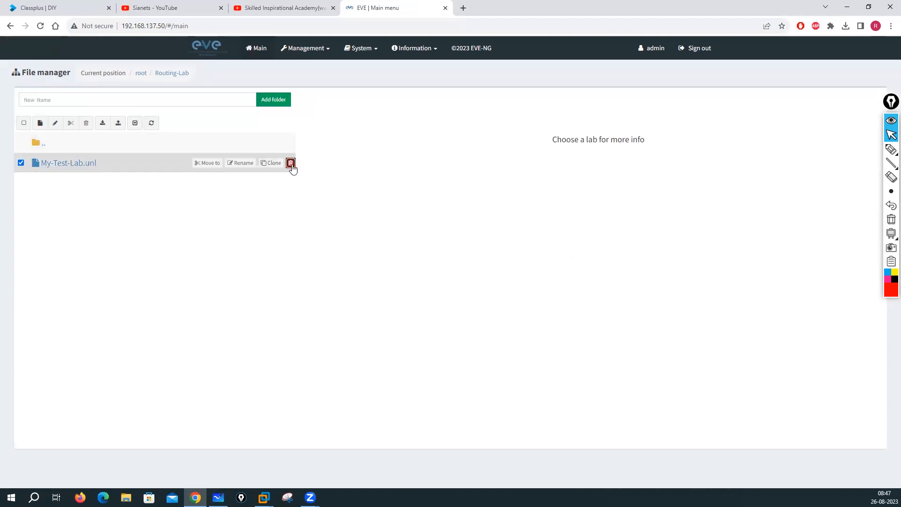
pyautogui.click(290, 163)
pyautogui.click(497, 90)
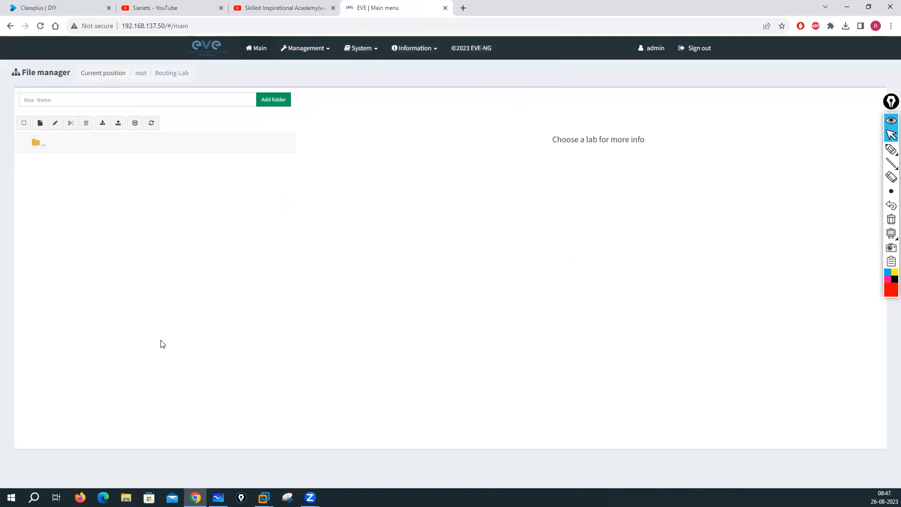
# Return to the root folder in the file manager and delete the Routing-Lab folder.
pyautogui.click(141, 73)
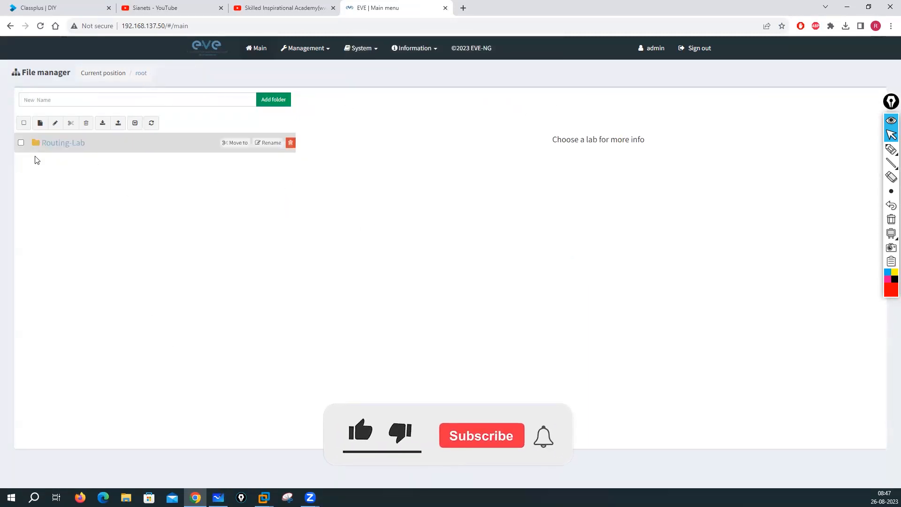
pyautogui.click(20, 142)
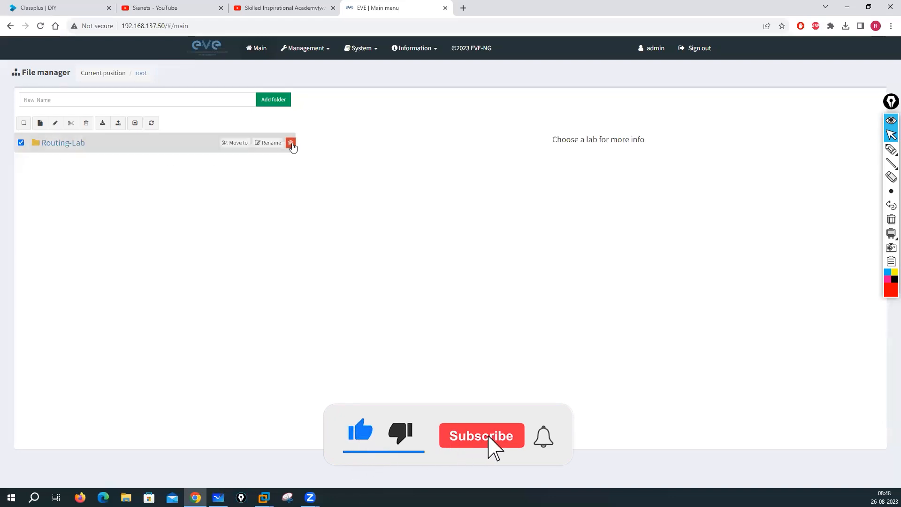
pyautogui.click(291, 144)
pyautogui.press('Return')
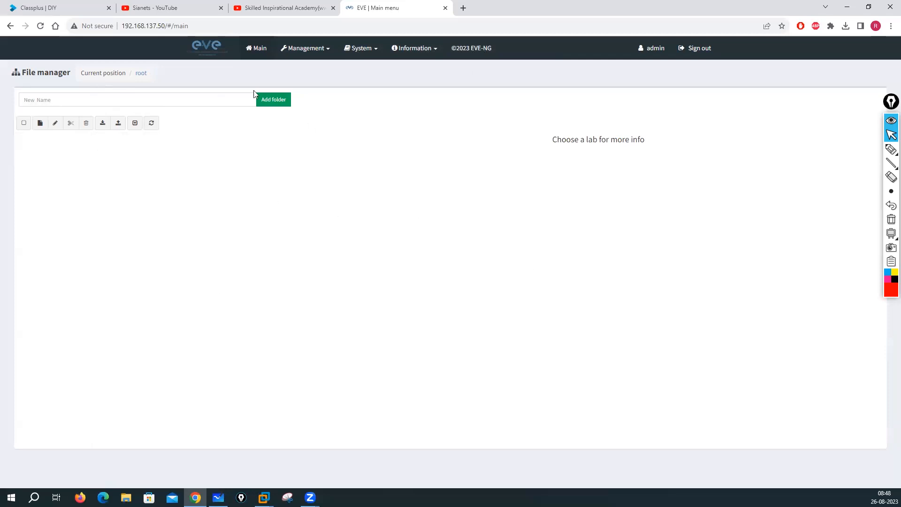
# Create a folder named PaloAlto-Labs in the root and open it.
pyautogui.click(170, 100)
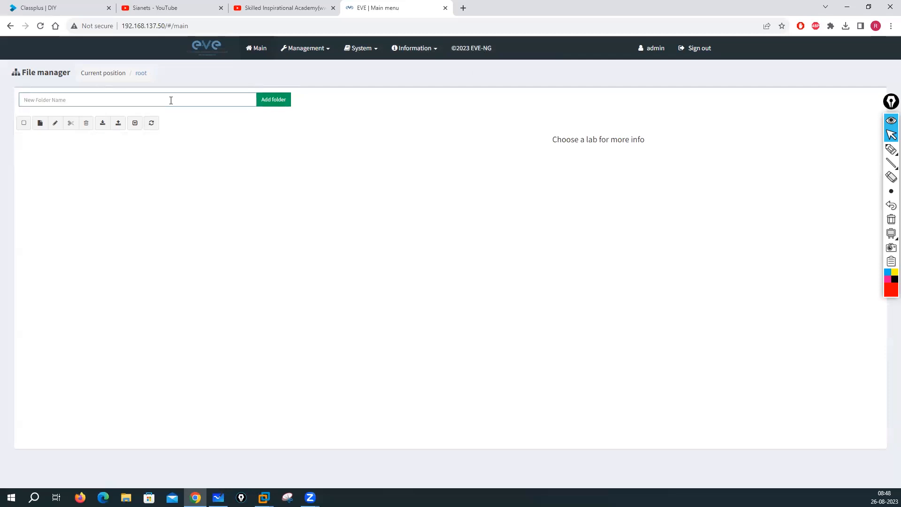
pyautogui.write('P')
pyautogui.click(275, 100)
pyautogui.click(64, 143)
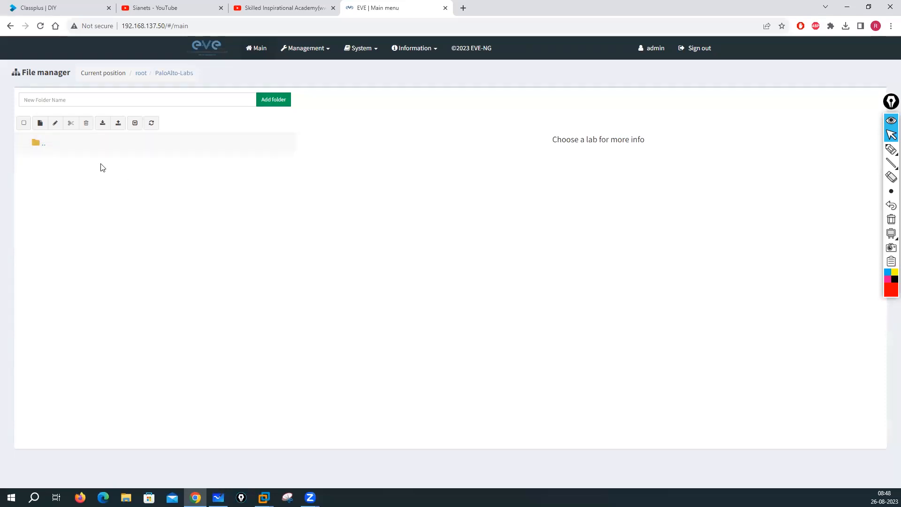
# Create a new lab named PaloAlto-Demo-Lab in the PaloAlto-Labs folder.
pyautogui.click(40, 124)
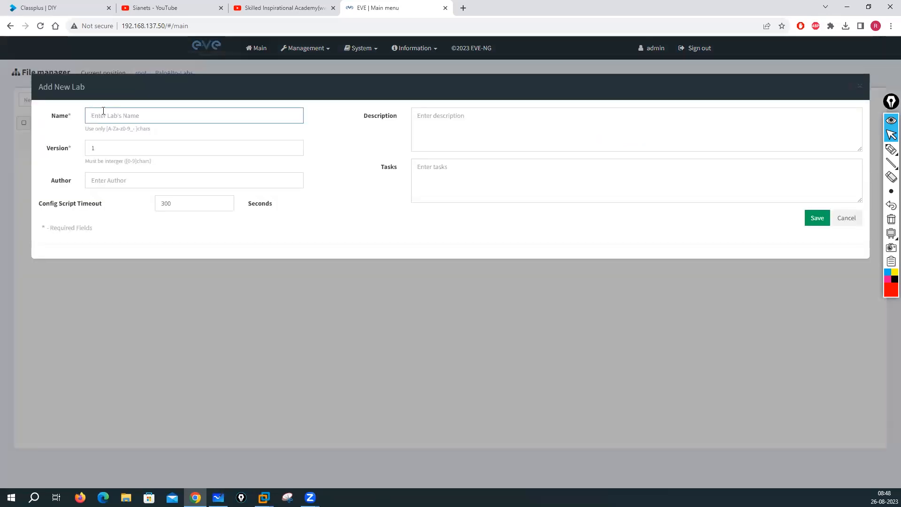
pyautogui.write('PaloAlto-Demo-Lab')
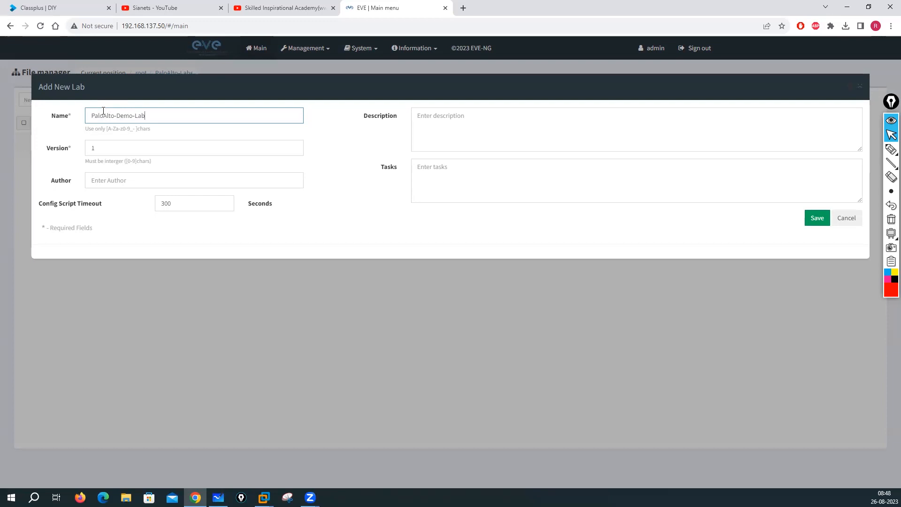
pyautogui.click(815, 217)
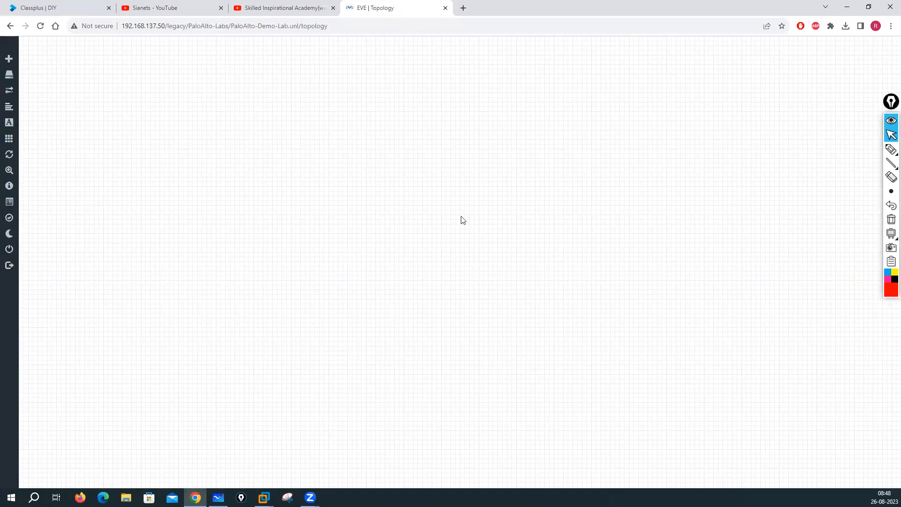
# Start a new node from the Palo Alto template with image paloalto-10.0.0 and name it PaloAlto-Fw01.
pyautogui.rightClick(266, 111)
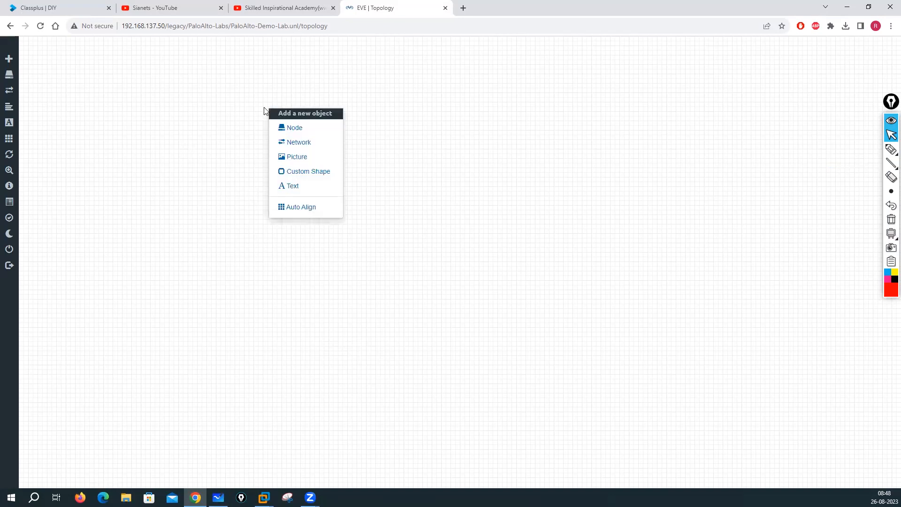
pyautogui.click(288, 129)
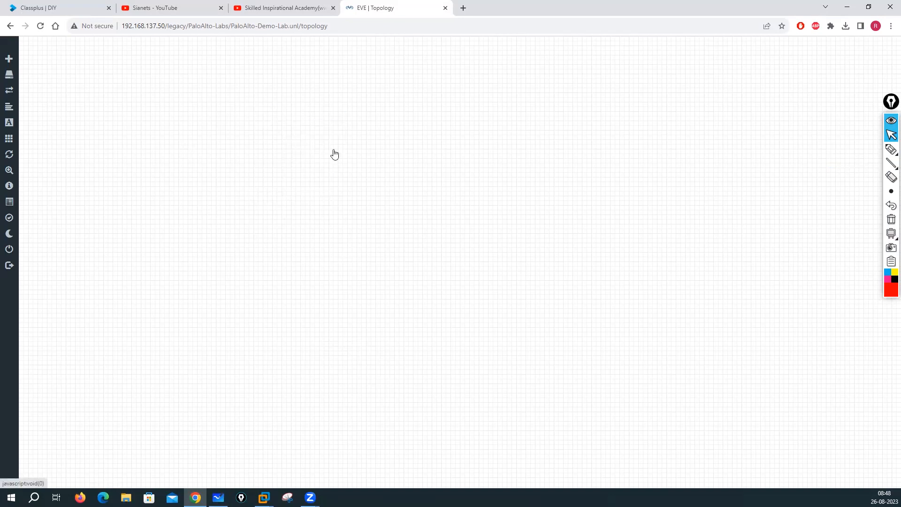
pyautogui.write('Palo')
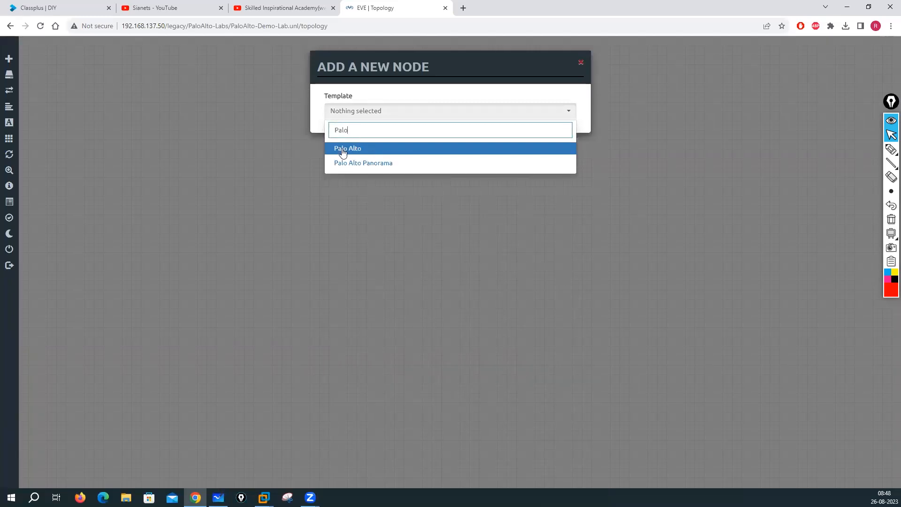
pyautogui.click(342, 150)
pyautogui.click(494, 156)
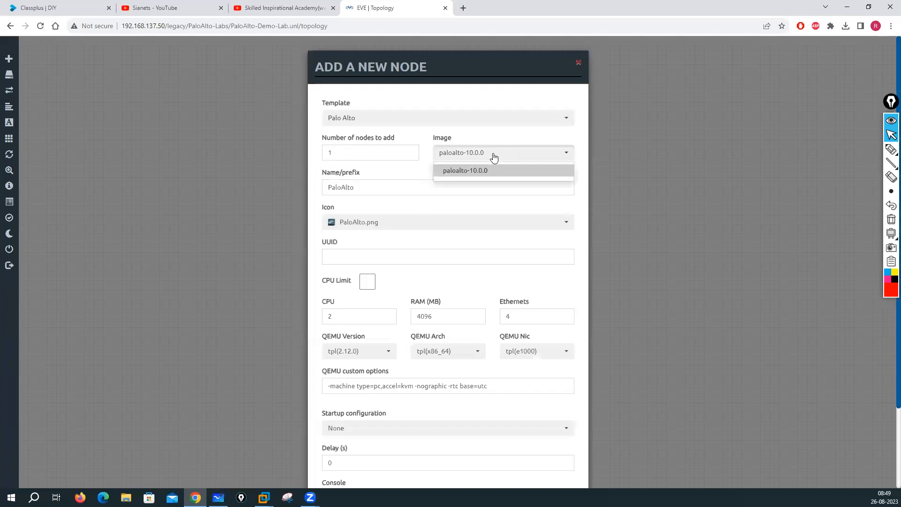
pyautogui.click(476, 170)
pyautogui.click(374, 189)
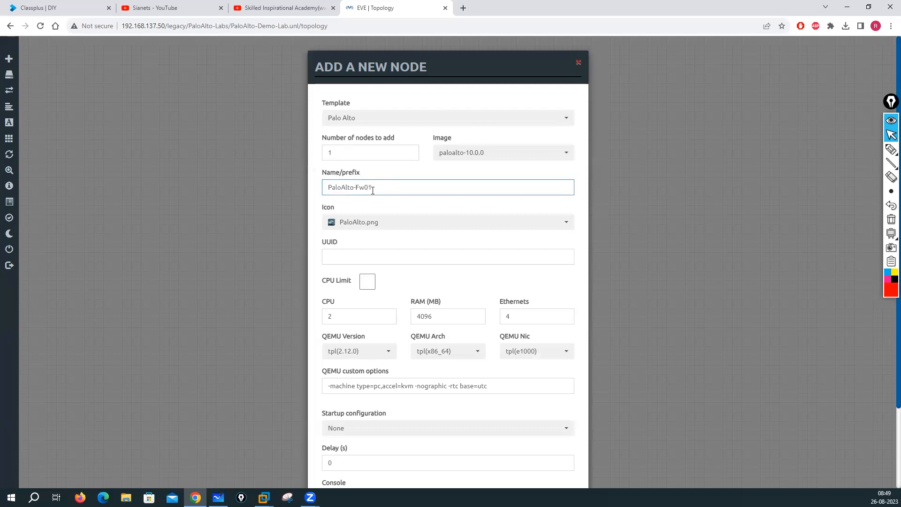
# Set the new Palo Alto node's RAM to 8192 MB.
pyautogui.scroll(-1, 378, 264)
pyautogui.moveTo(447, 274); pyautogui.dragTo(387, 277)
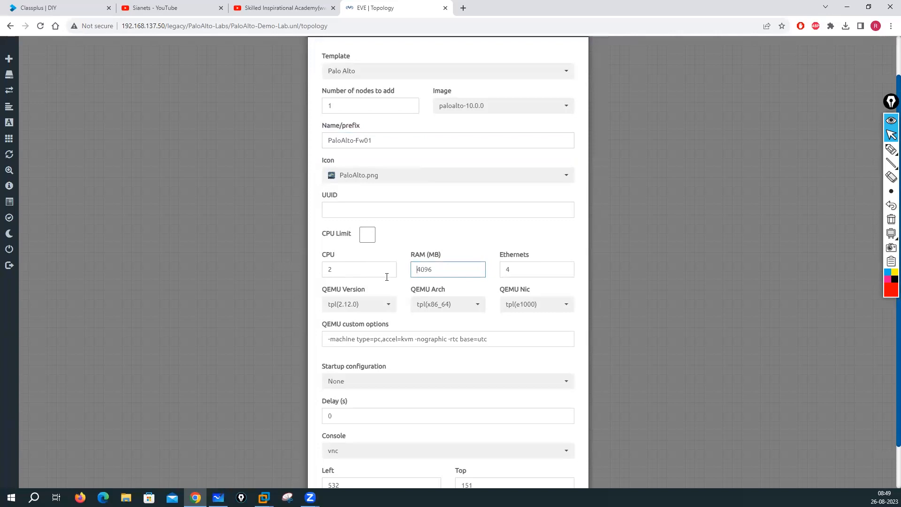
pyautogui.scroll(1, 387, 279)
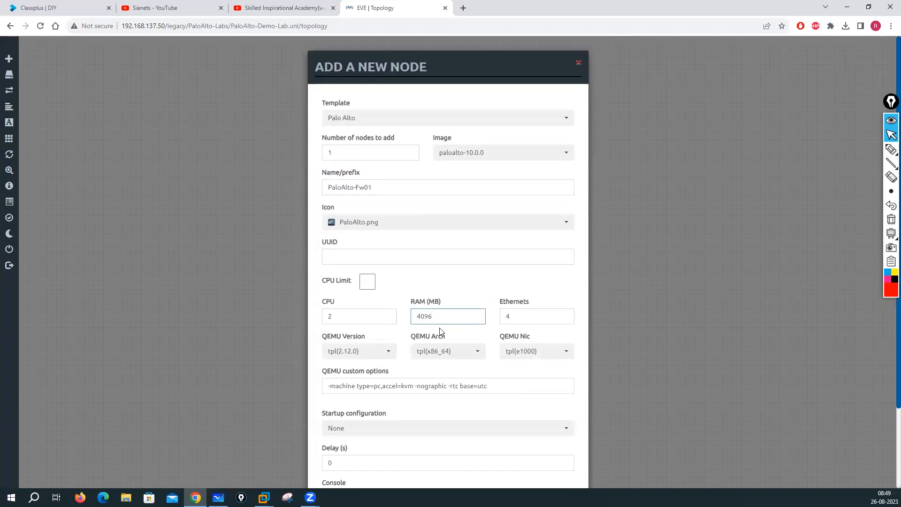
pyautogui.moveTo(403, 321); pyautogui.dragTo(389, 321)
pyautogui.press('Left')
pyautogui.moveTo(448, 320); pyautogui.dragTo(393, 331)
pyautogui.write('81')
pyautogui.scroll(-2, 532, 215)
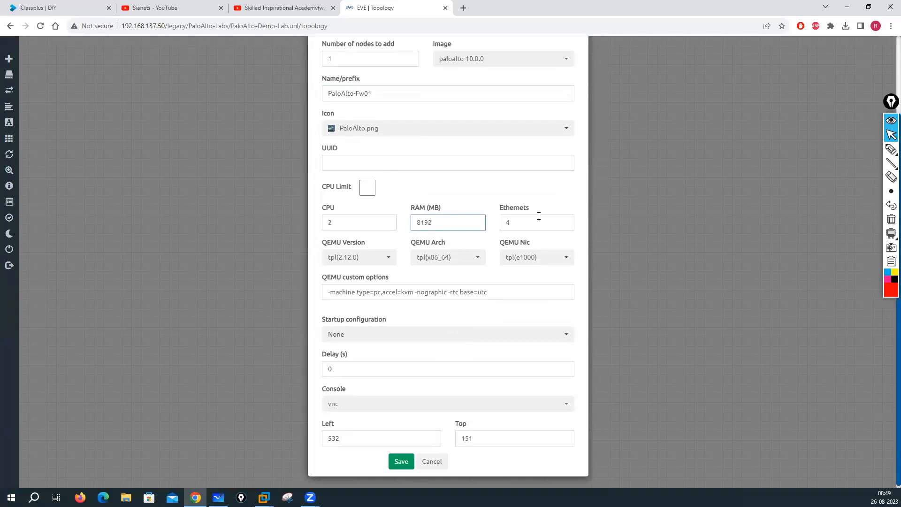
# Set the node's Ethernets to 8 with startup configuration None, and save the node to the lab.
pyautogui.click(515, 226)
pyautogui.click(445, 335)
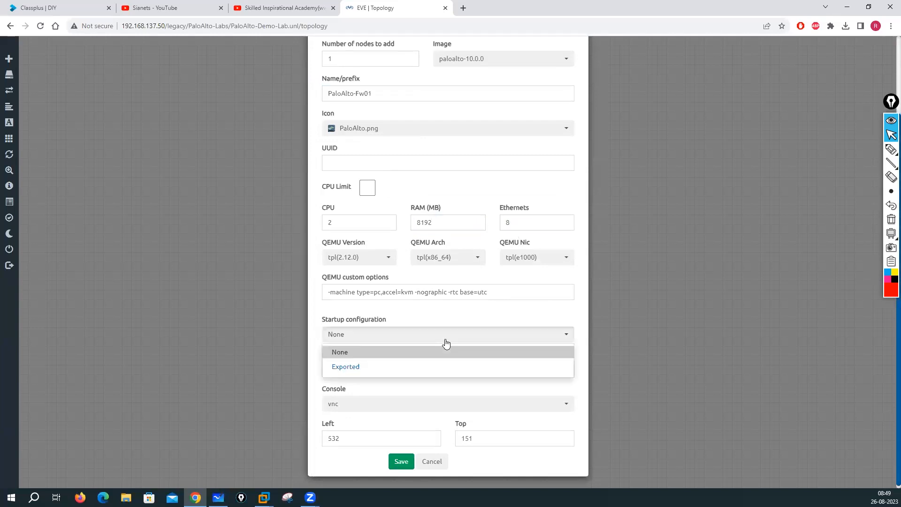
pyautogui.click(375, 352)
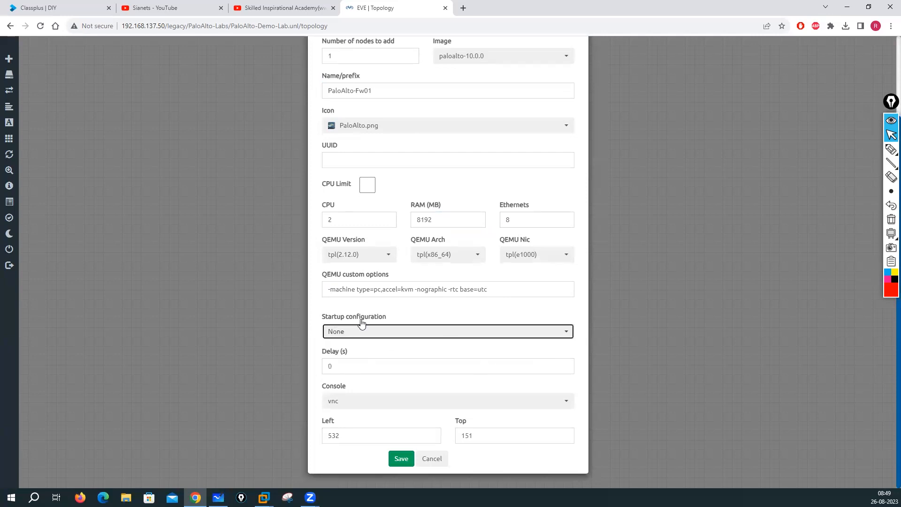
pyautogui.scroll(2, 404, 230)
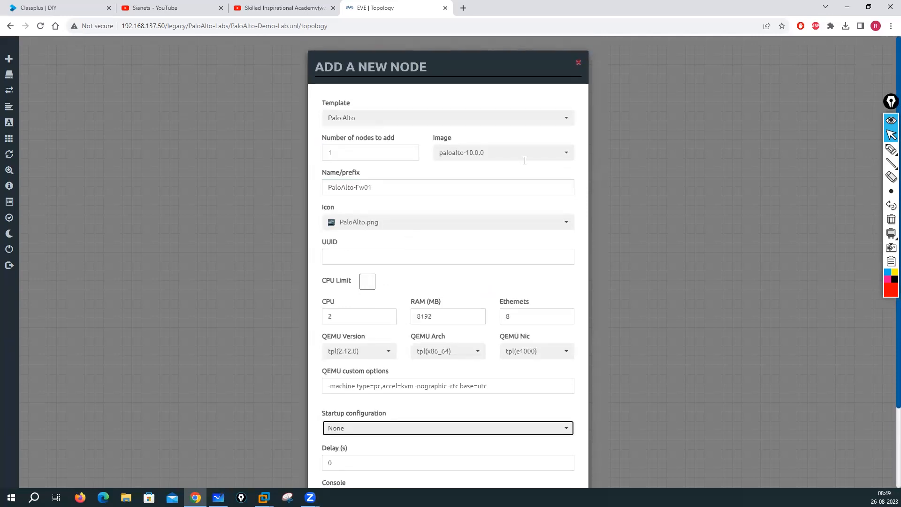
pyautogui.scroll(-2, 365, 205)
pyautogui.click(398, 461)
# Start a second node from the Palo Alto template with image paloalto-10.0.0 and name it PaloAlto-Fw02.
pyautogui.rightClick(406, 160)
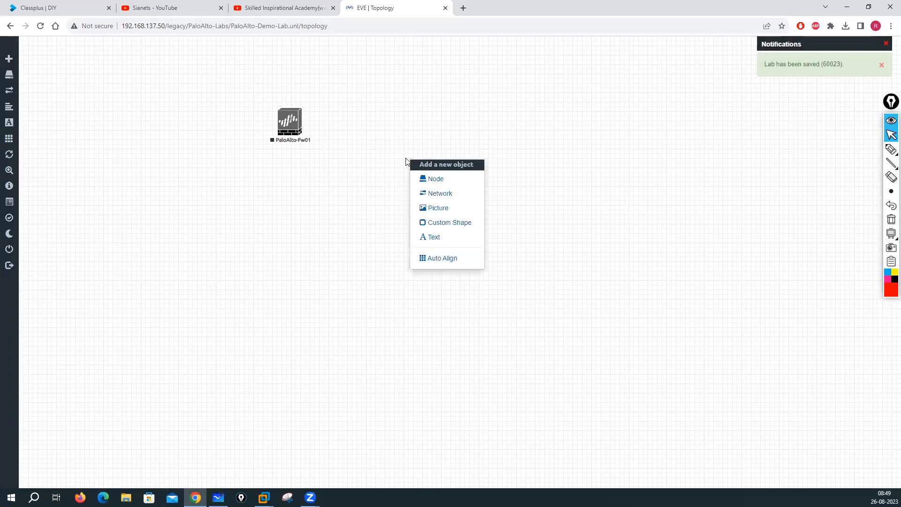
pyautogui.click(422, 180)
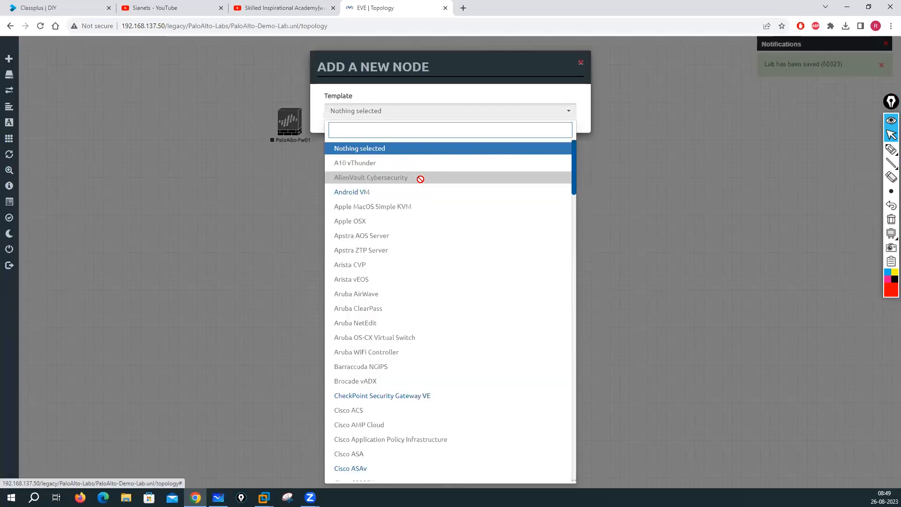
pyautogui.write('Palo')
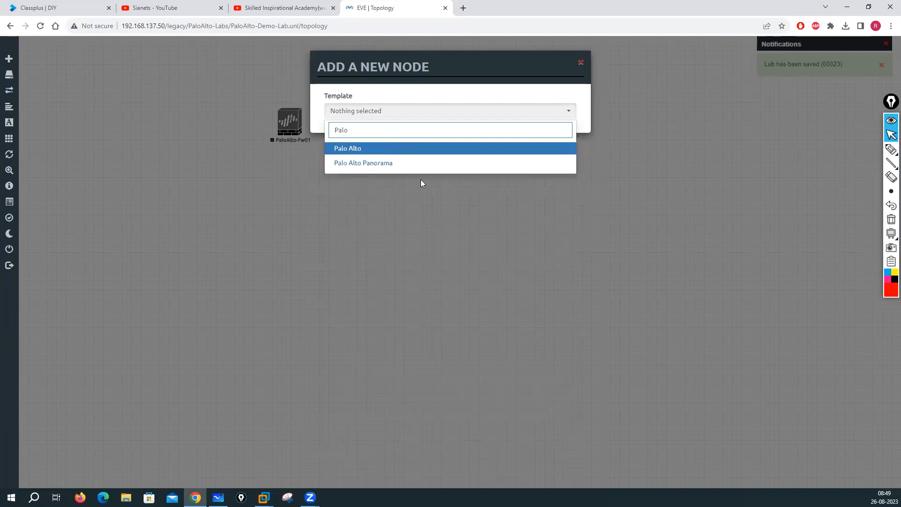
pyautogui.click(345, 148)
pyautogui.click(365, 186)
pyautogui.write('-Fw02')
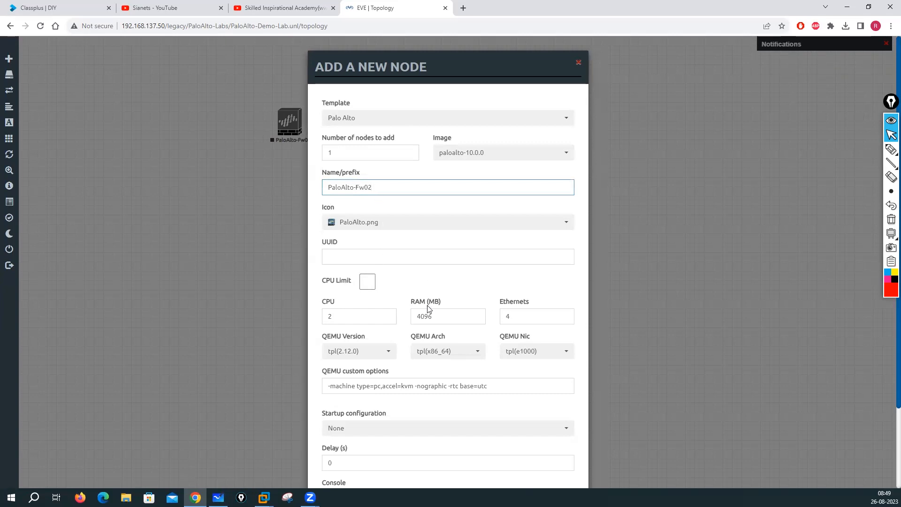
# Set the PaloAlto-Fw02 node's RAM to 8192 MB and its Ethernets to 8, and save it to the lab.
pyautogui.doubleClick(416, 320)
pyautogui.write('8192')
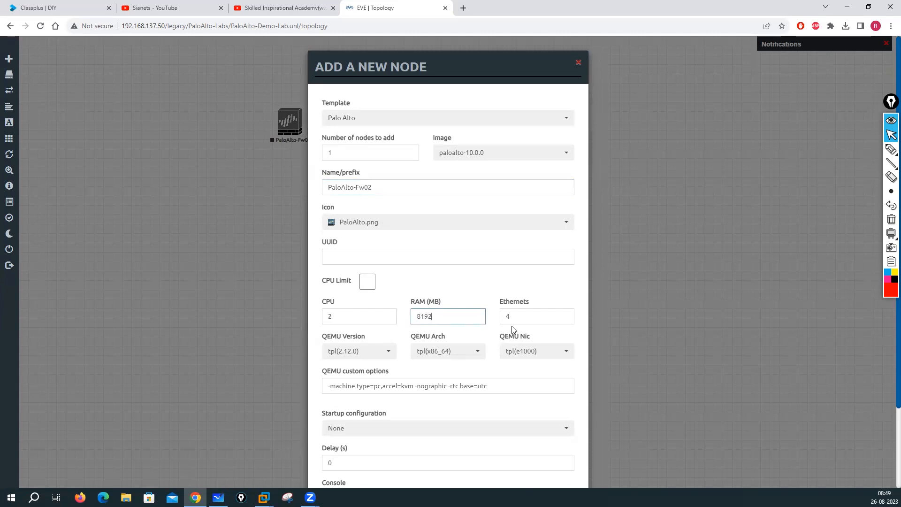
pyautogui.press('Tab')
pyautogui.write('8')
pyautogui.scroll(-2, 418, 274)
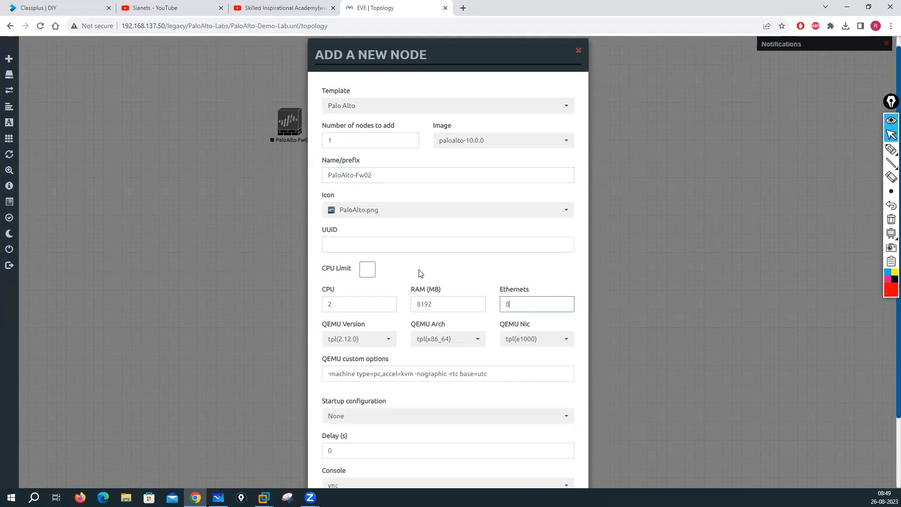
pyautogui.click(400, 459)
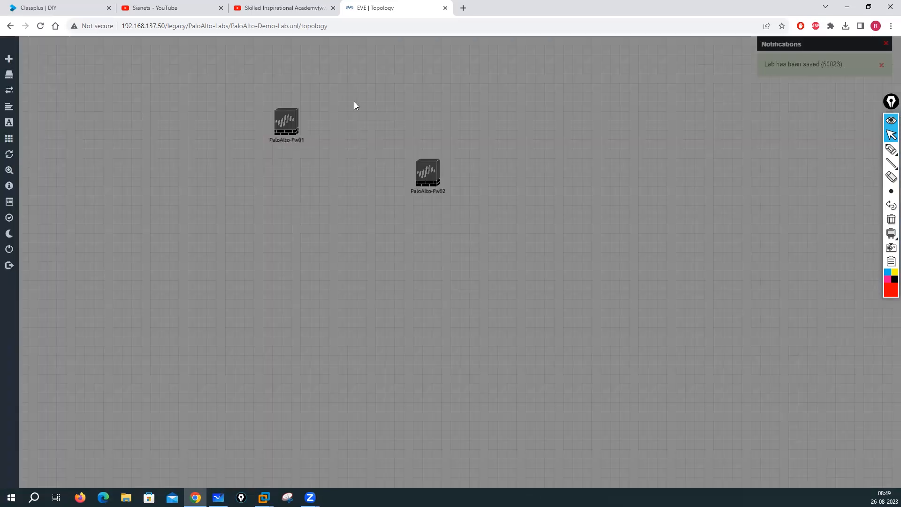
# Rearrange the two firewalls on the topology canvas so that PaloAlto-Fw01 sits above PaloAlto-Fw02.
pyautogui.moveTo(424, 178); pyautogui.dragTo(340, 270)
pyautogui.moveTo(293, 123); pyautogui.dragTo(392, 144)
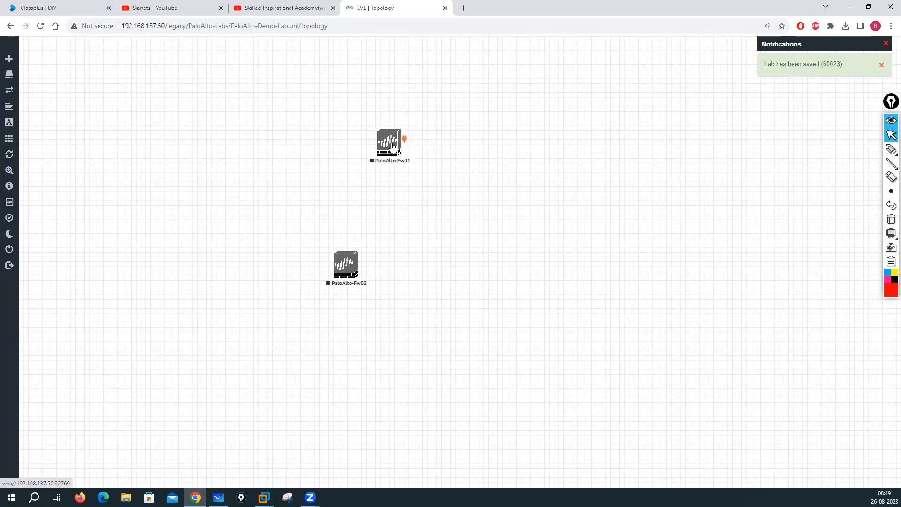
pyautogui.moveTo(344, 277); pyautogui.dragTo(394, 284)
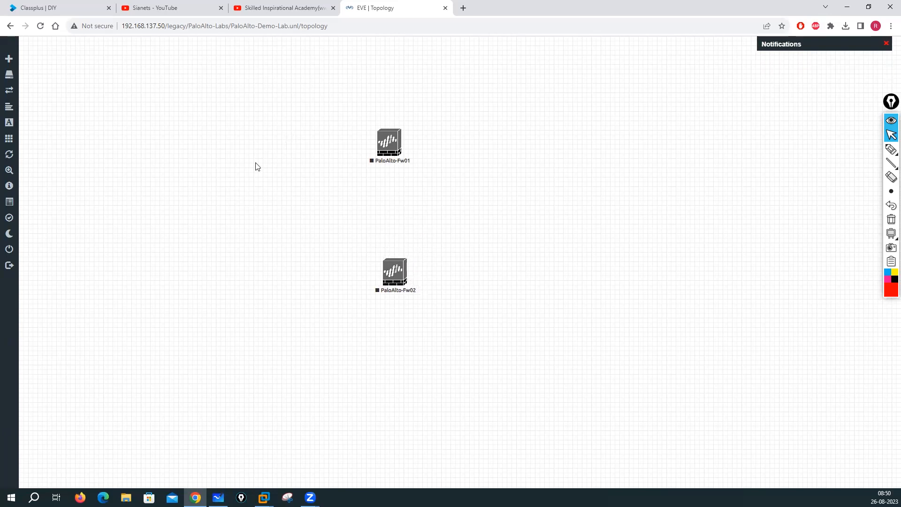
# Add a Cisco vIOS Switch node named Inside-CR-Sw01 with the template's default settings, placed to the left of the firewalls.
pyautogui.rightClick(140, 154)
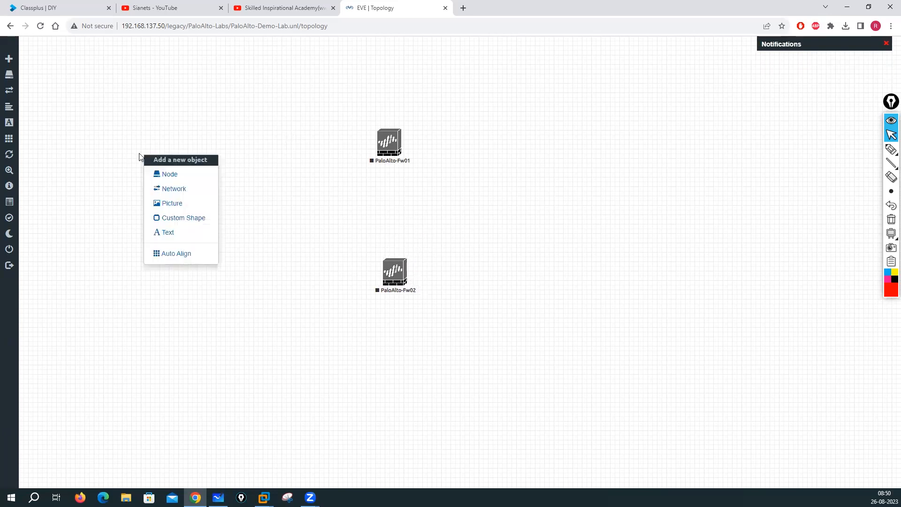
pyautogui.click(164, 175)
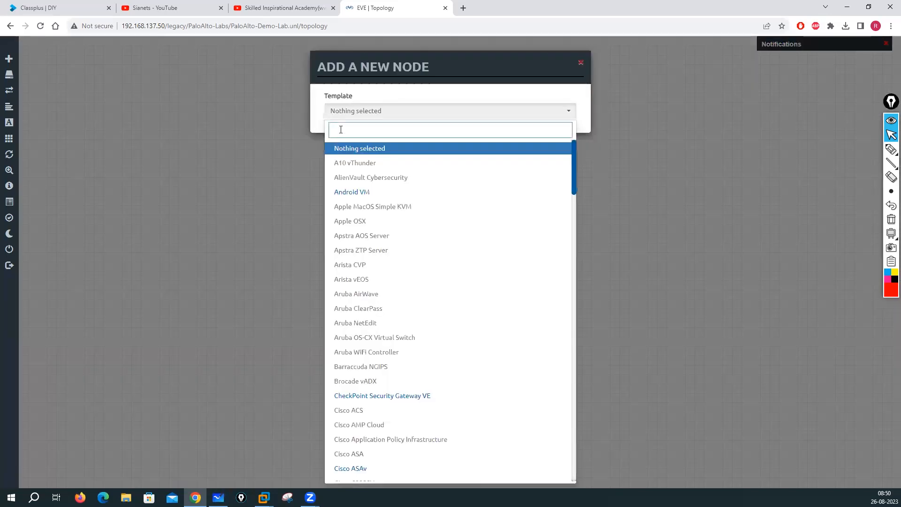
pyautogui.write('vio')
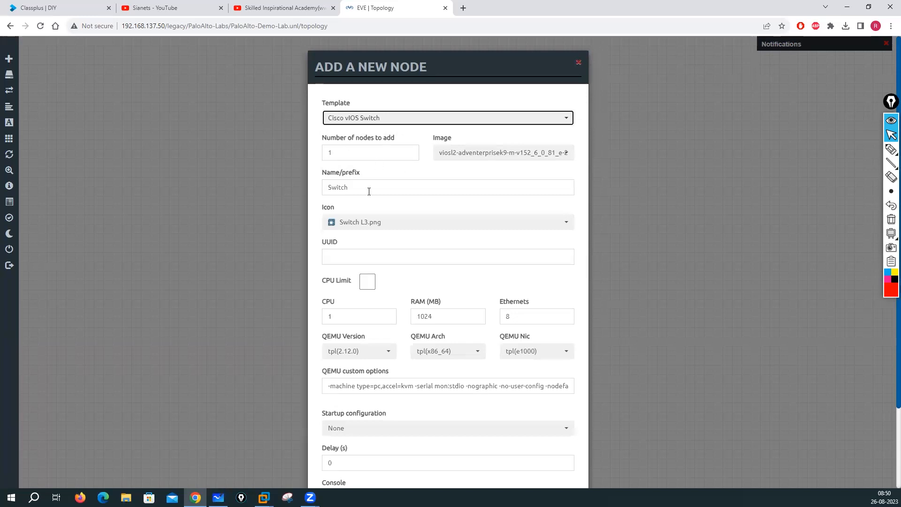
pyautogui.click(360, 192)
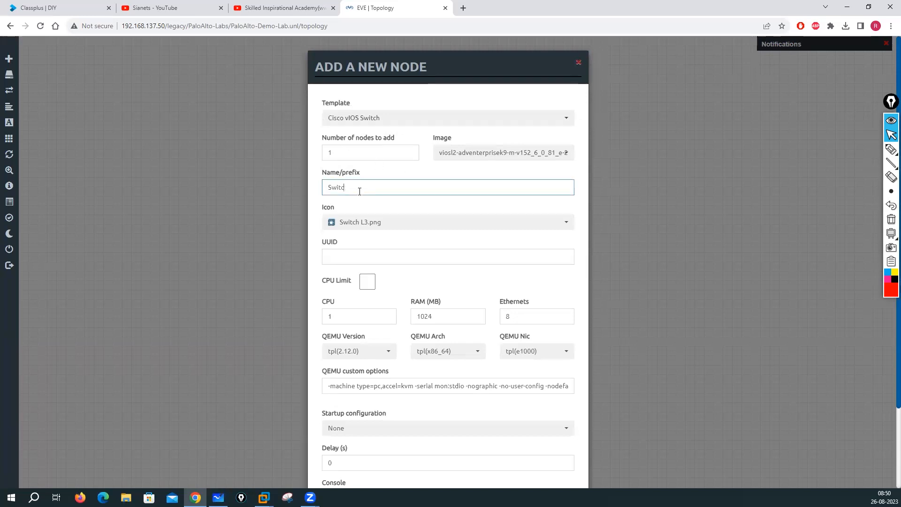
pyautogui.write('Inside-Sw01')
pyautogui.click(347, 187)
pyautogui.write('CR-Sw01')
pyautogui.scroll(-2, 376, 366)
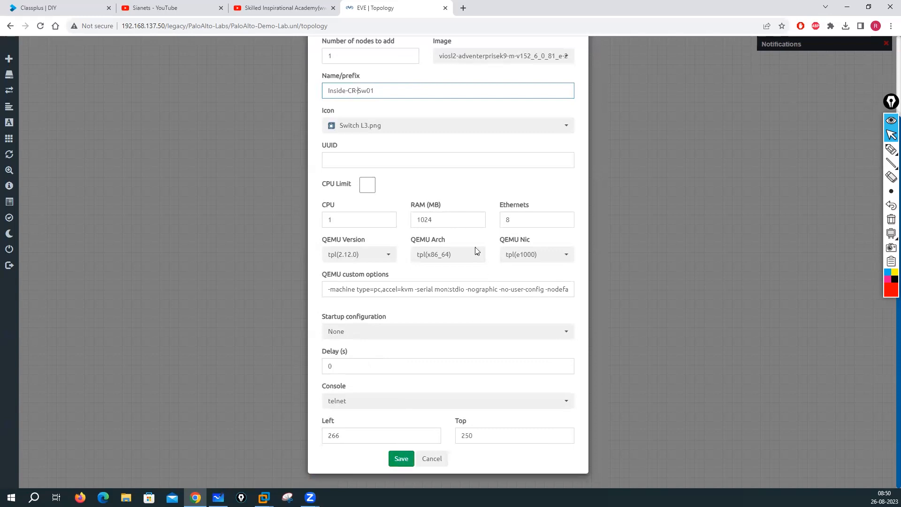
pyautogui.scroll(1, 485, 270)
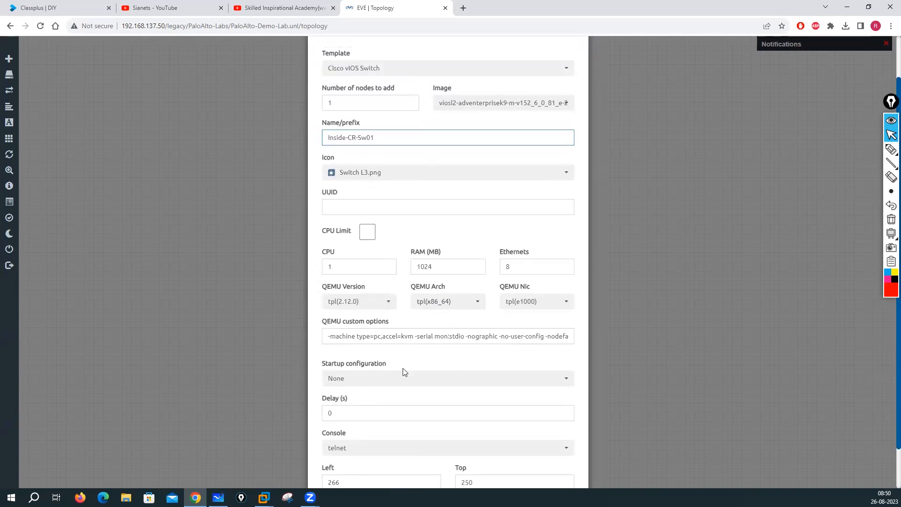
pyautogui.scroll(1, 403, 368)
pyautogui.scroll(-2, 403, 368)
pyautogui.click(394, 459)
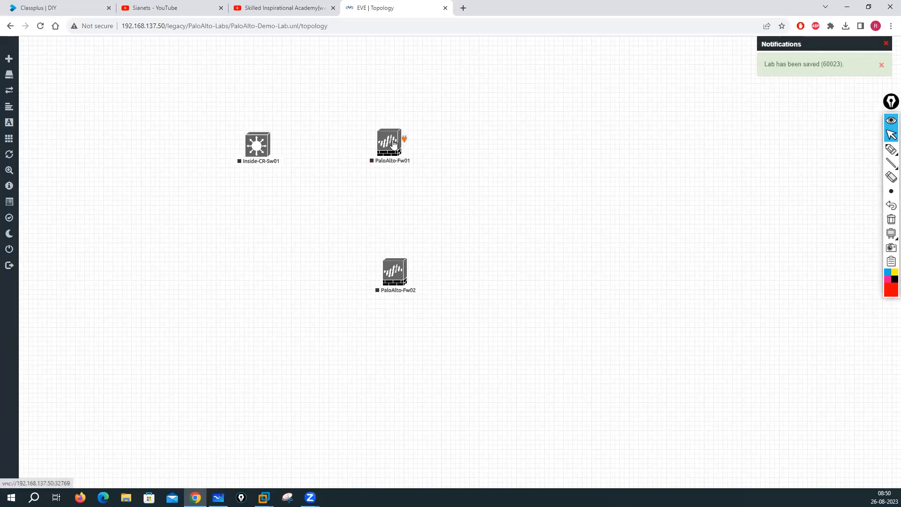
# Move PaloAlto-Fw01 and PaloAlto-Fw02 further right on the topology canvas, keeping one above the other.
pyautogui.moveTo(393, 143); pyautogui.dragTo(542, 137)
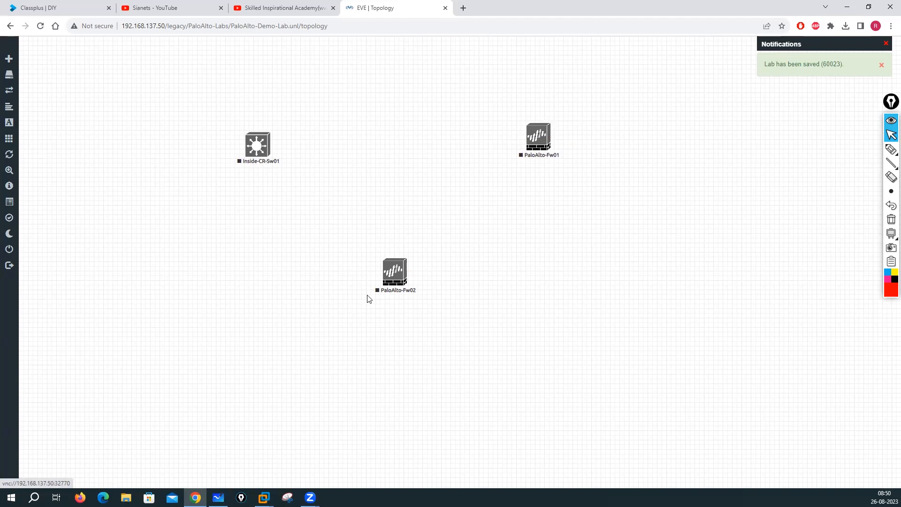
pyautogui.moveTo(391, 274); pyautogui.dragTo(543, 262)
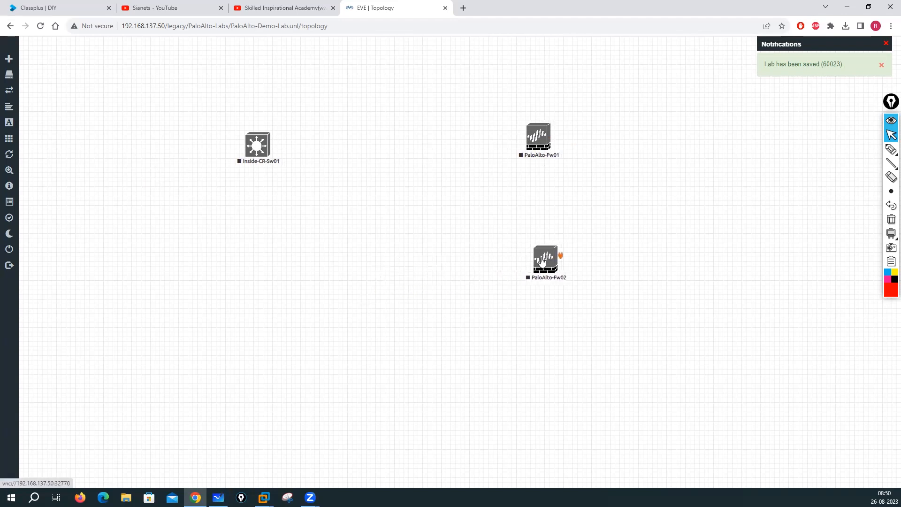
# Try to move the Inside-CR-Sw01 switch closer to the firewalls.
pyautogui.moveTo(271, 139); pyautogui.dragTo(380, 160)
pyautogui.moveTo(271, 138); pyautogui.dragTo(374, 196)
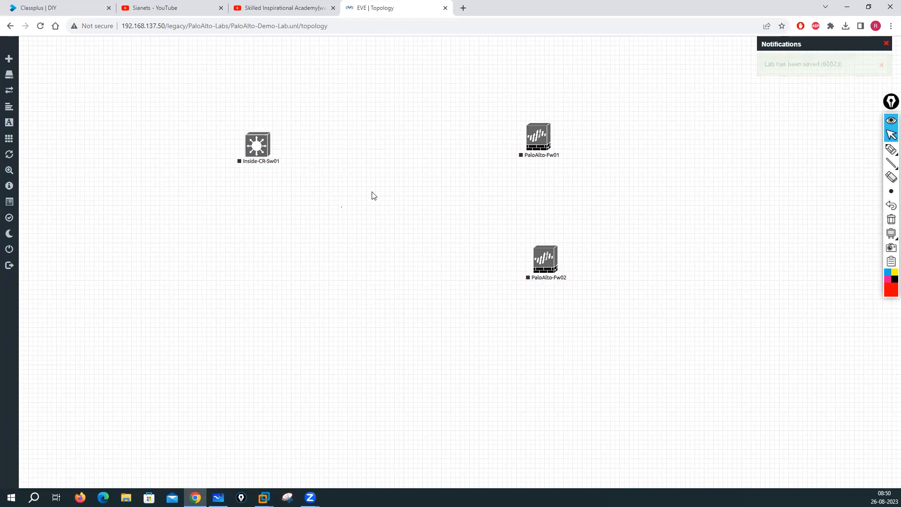
pyautogui.moveTo(271, 139); pyautogui.dragTo(315, 189)
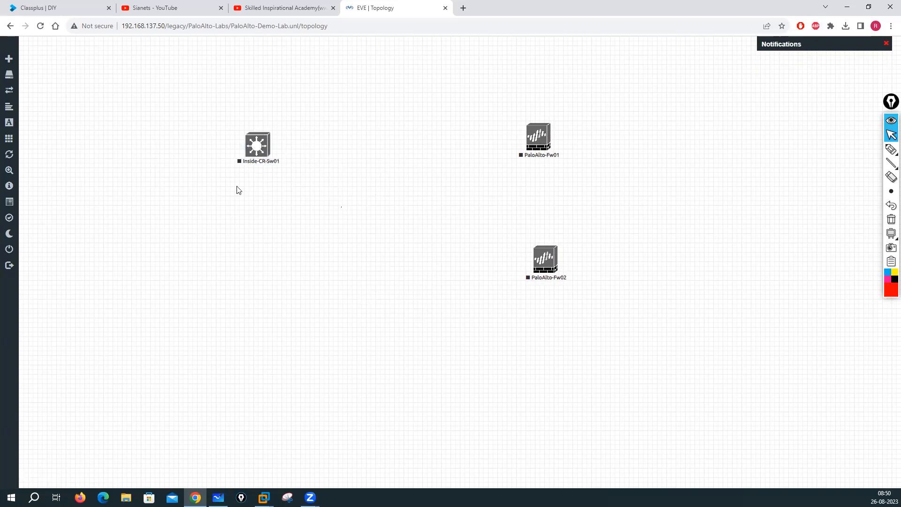
pyautogui.moveTo(271, 139); pyautogui.dragTo(380, 203)
# Refresh the topology and shift the Inside-CR-Sw01 switch right, toward PaloAlto-Fw01.
pyautogui.moveTo(14, 255)
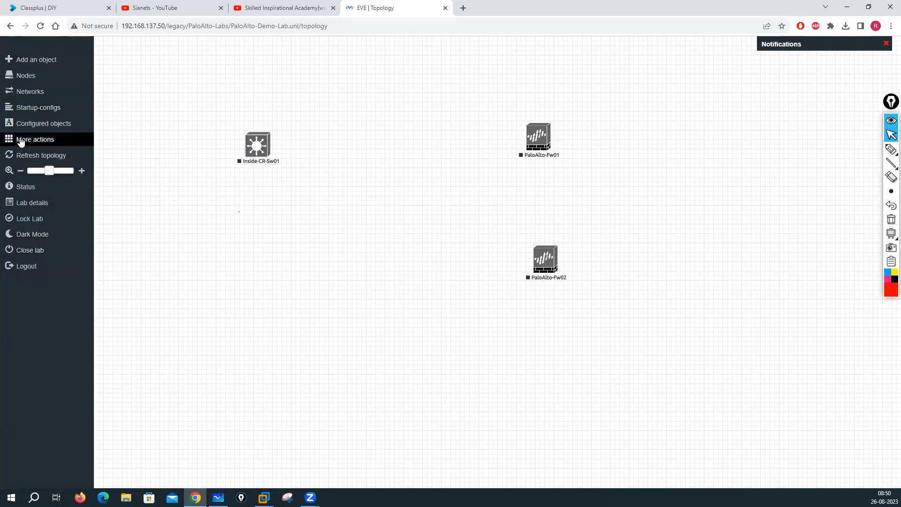
pyautogui.click(28, 154)
pyautogui.moveTo(288, 164); pyautogui.dragTo(332, 159)
# Start another new node below Inside-CR-Sw01 from the Cisco vIOS Switch template.
pyautogui.rightClick(330, 250)
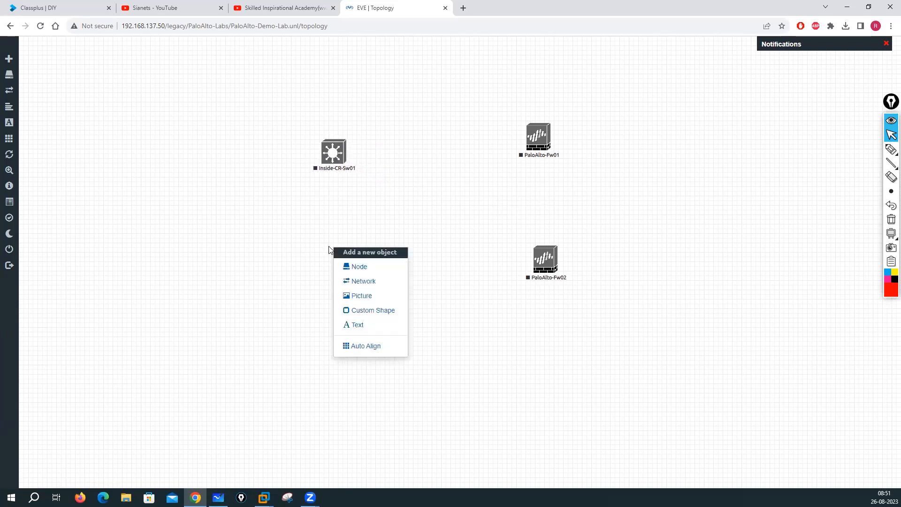
pyautogui.click(363, 262)
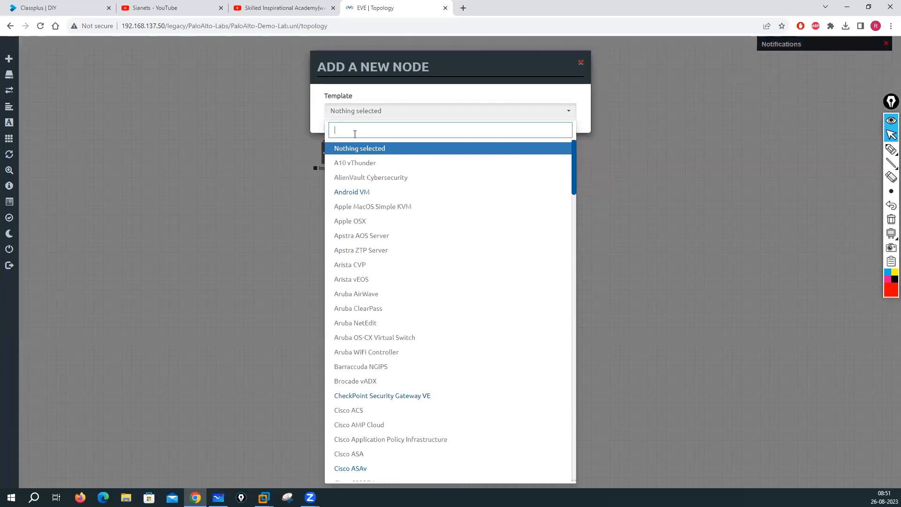
pyautogui.write('i')
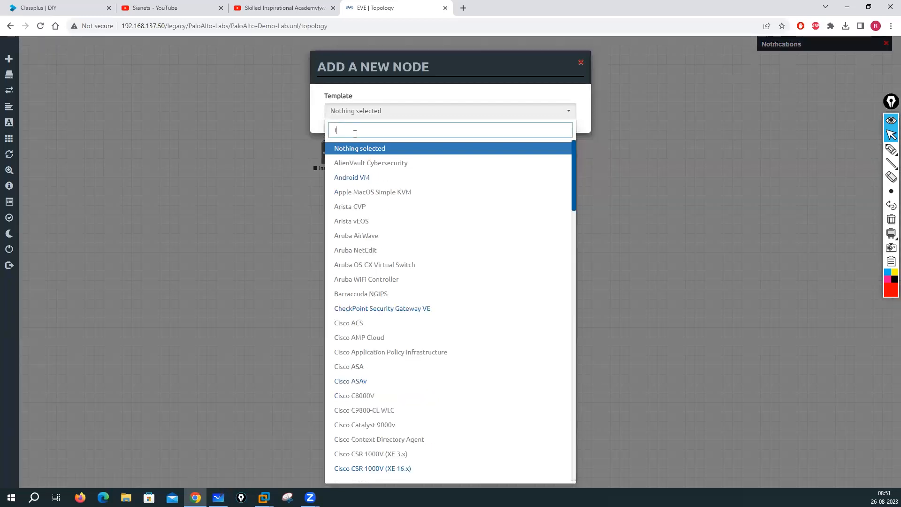
pyautogui.press('BackSpace')
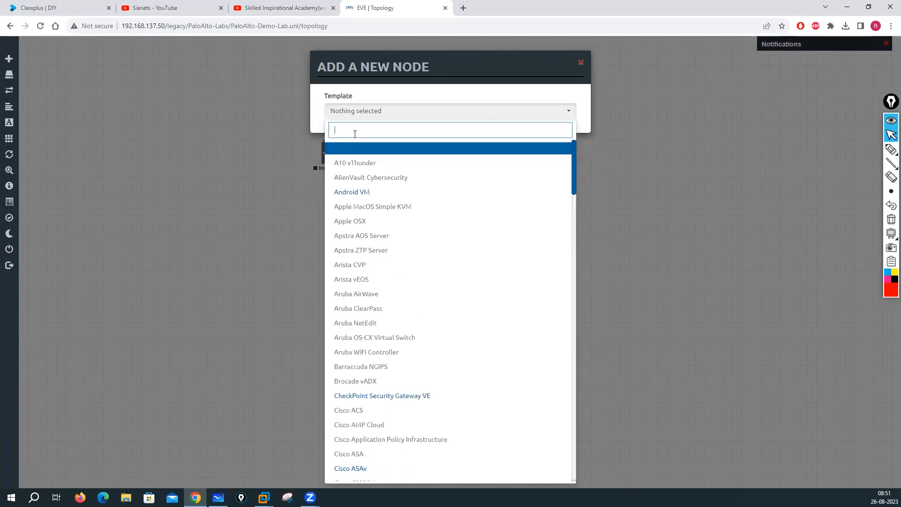
pyautogui.write('vios')
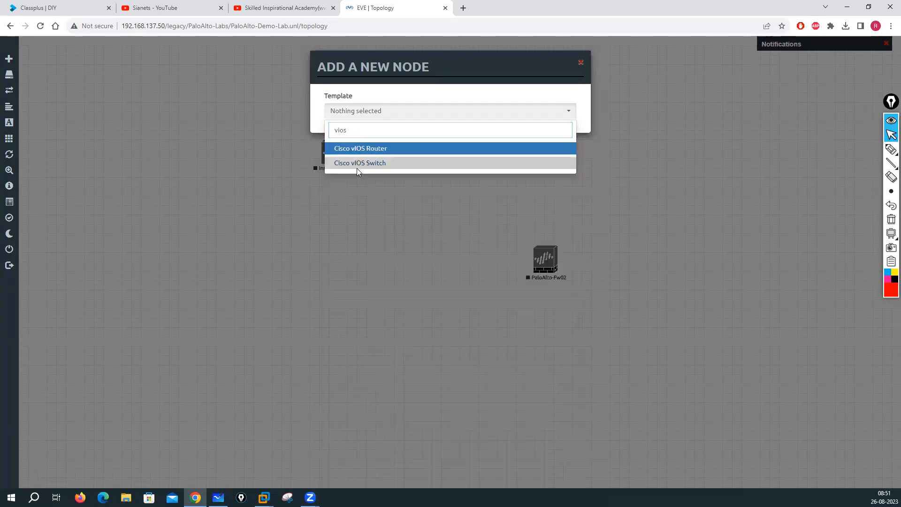
pyautogui.click(357, 165)
# Name the new switch node DMZ-CR-Sw02, keep its other default settings, and save it to the lab.
pyautogui.click(356, 190)
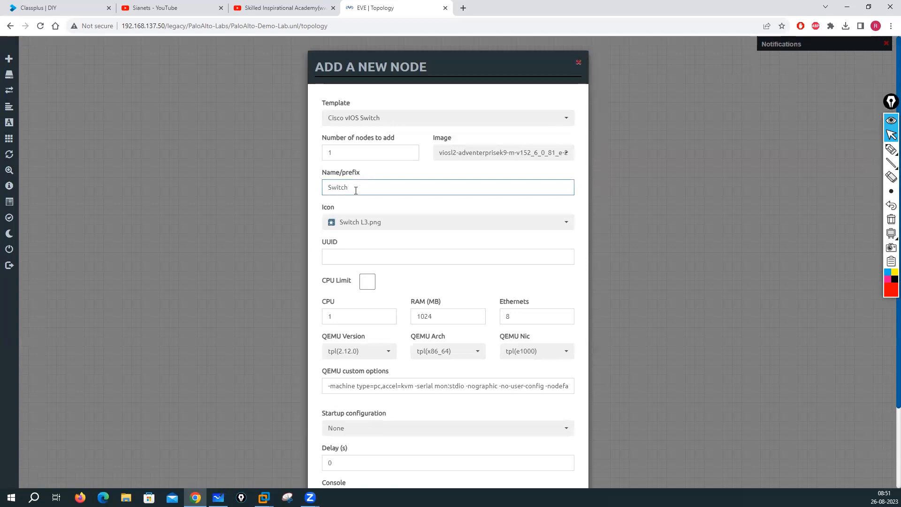
pyautogui.press('BackSpace')
pyautogui.press('BackSpace')
pyautogui.press('BackSpace')
pyautogui.press('BackSpace')
pyautogui.write('DM')
pyautogui.scroll(-2, 379, 277)
pyautogui.click(397, 458)
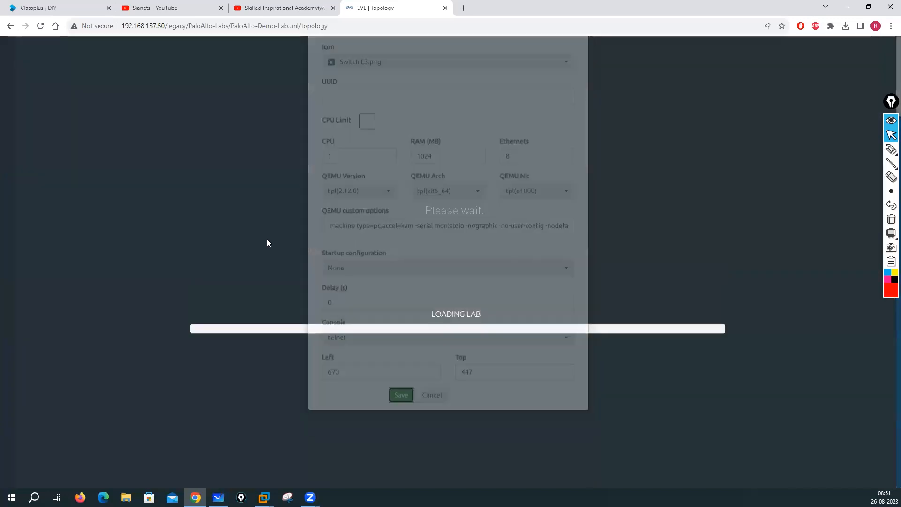
# Arrange the four nodes in a wide rectangle, with Inside-CR-Sw01 above DMZ-CR-Sw02 on the left and PaloAlto-Fw01 above PaloAlto-Fw02 on the right.
pyautogui.moveTo(322, 271); pyautogui.dragTo(401, 274)
pyautogui.moveTo(338, 150); pyautogui.dragTo(383, 150)
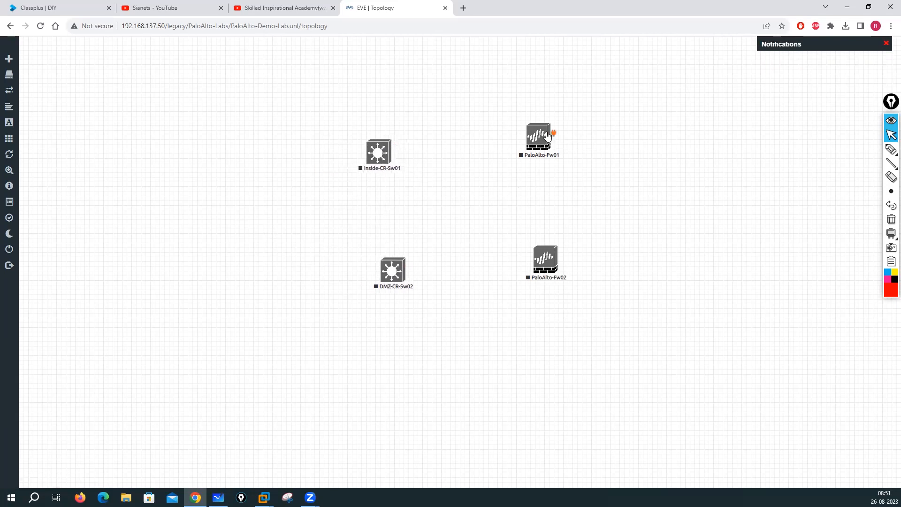
pyautogui.moveTo(540, 139); pyautogui.dragTo(550, 116)
pyautogui.moveTo(545, 265); pyautogui.dragTo(554, 327)
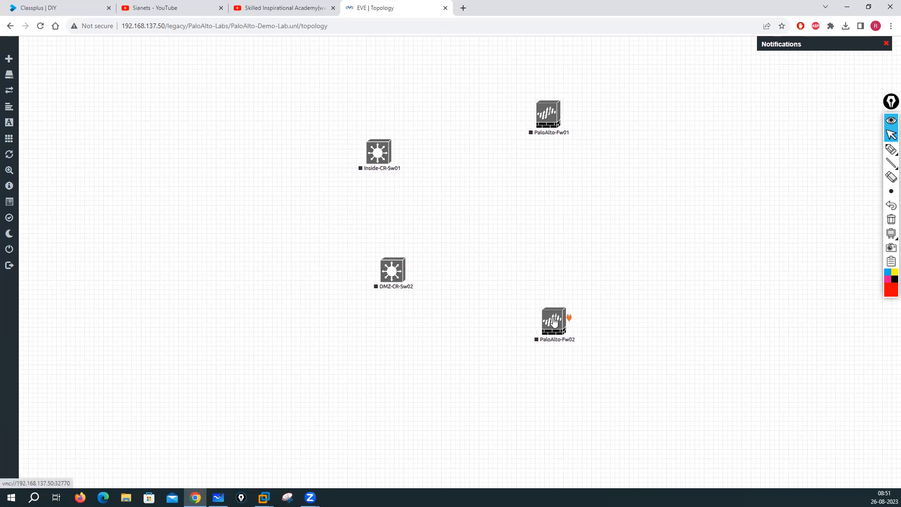
pyautogui.moveTo(382, 150); pyautogui.dragTo(366, 111)
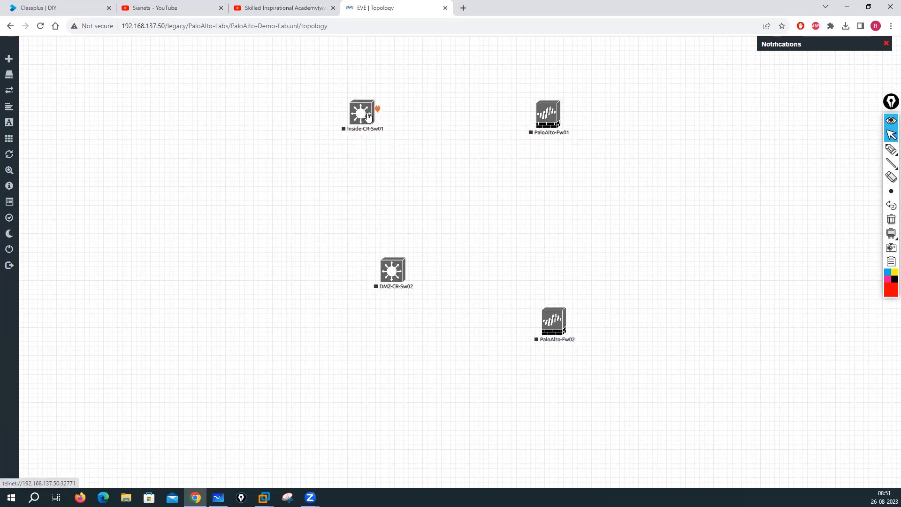
pyautogui.moveTo(387, 274); pyautogui.dragTo(298, 325)
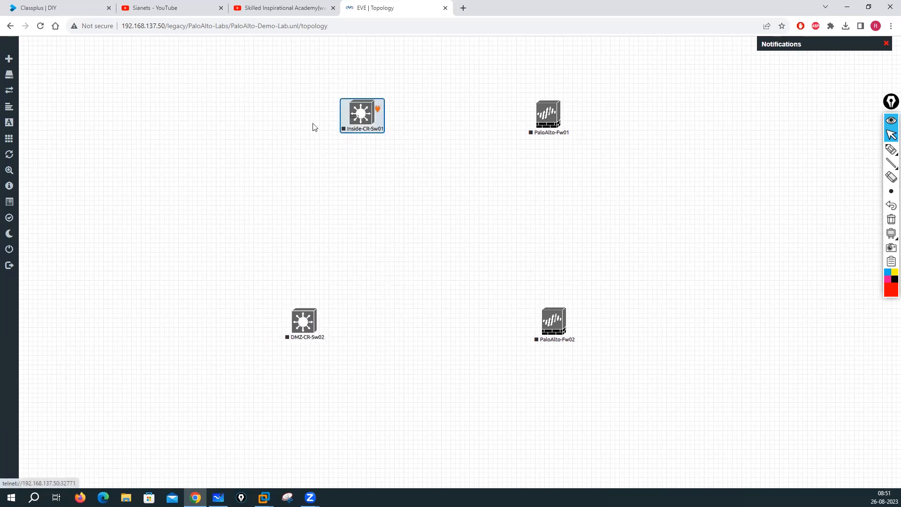
pyautogui.moveTo(368, 116); pyautogui.dragTo(303, 118)
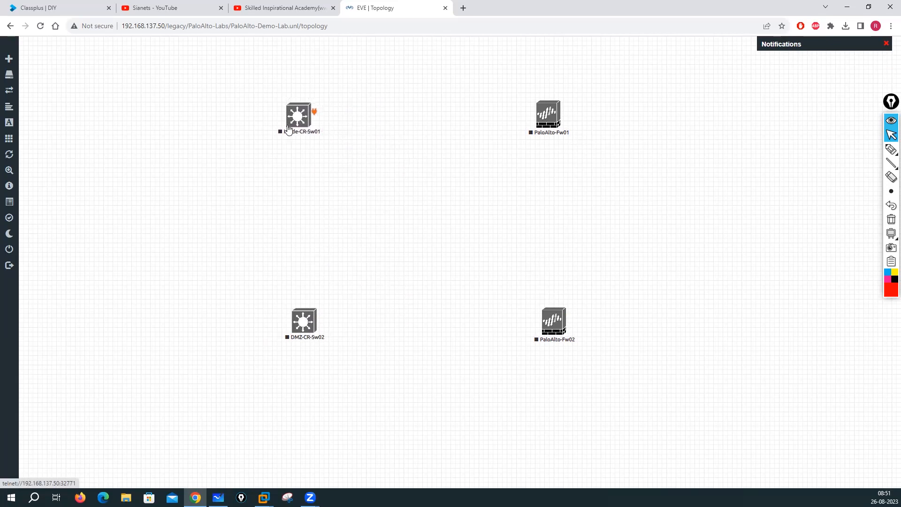
# Start a new node in the empty area left of the switches from the Windows template.
pyautogui.rightClick(172, 188)
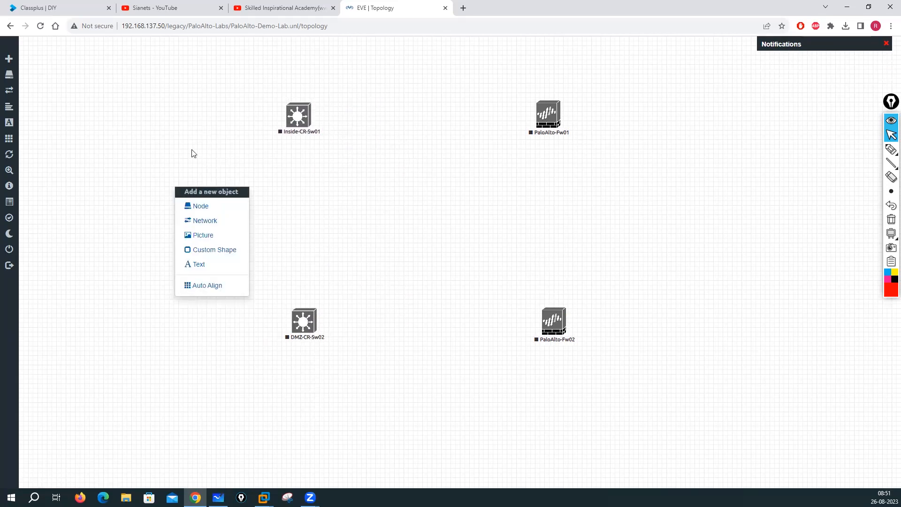
pyautogui.click(198, 210)
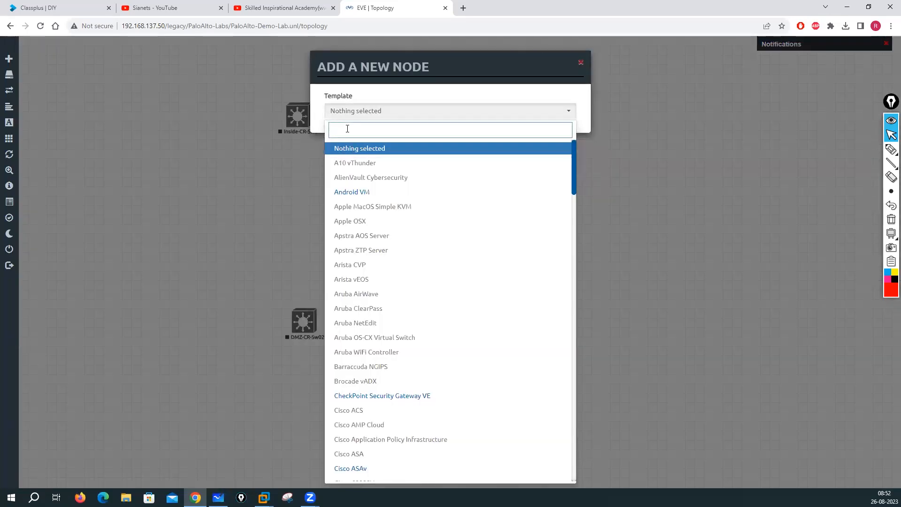
pyautogui.write('wi')
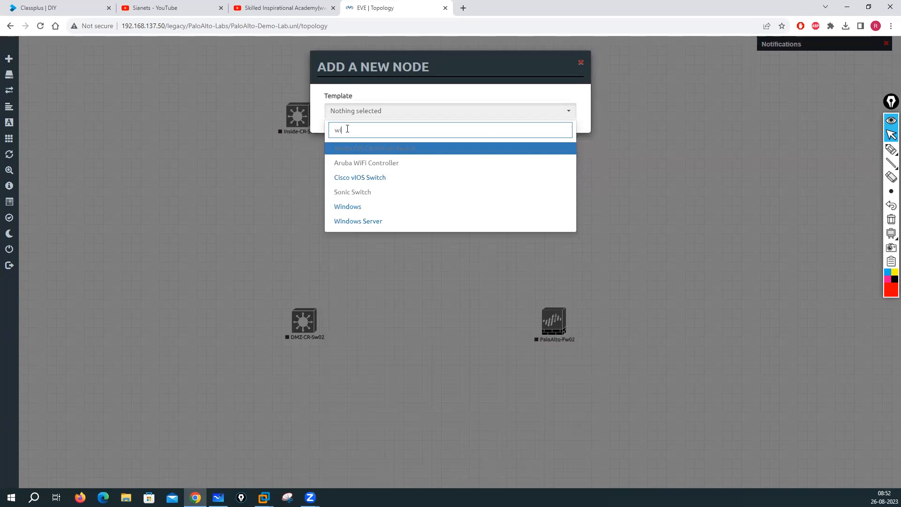
pyautogui.click(347, 208)
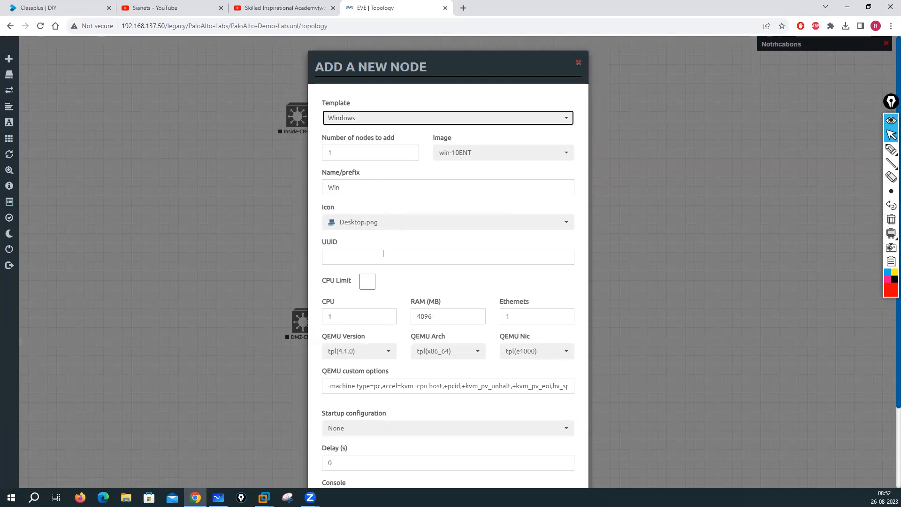
# Save the Windows node as Test-PC01 with the Desktop4.png icon and place it to the left of Inside-CR-Sw01.
pyautogui.scroll(-2, 383, 254)
pyautogui.click(357, 97)
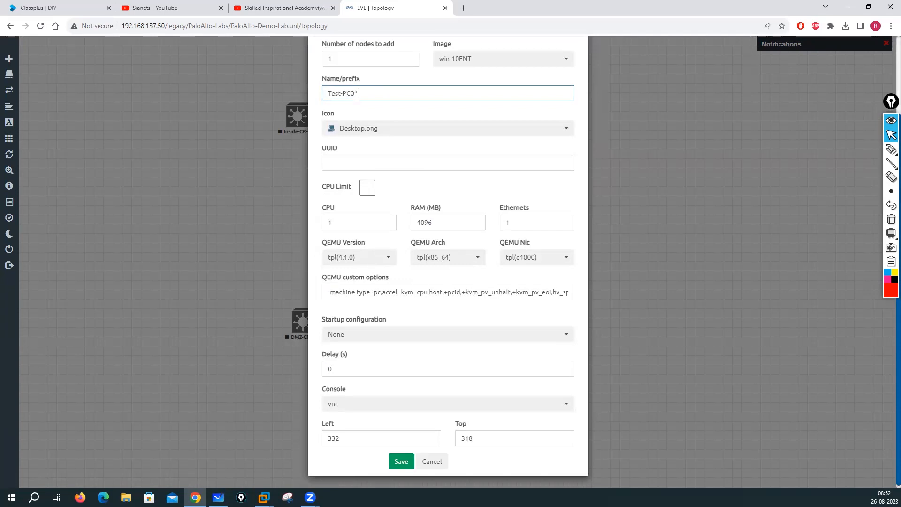
pyautogui.click(573, 132)
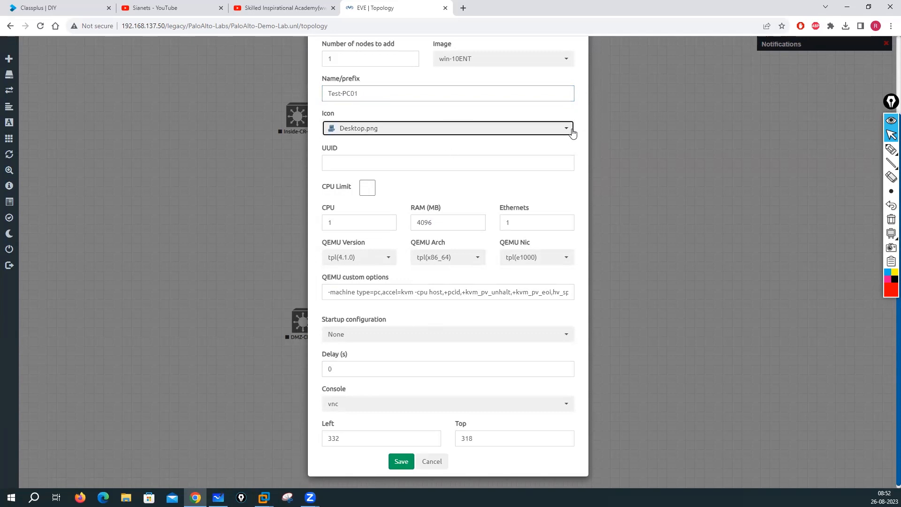
pyautogui.click(573, 133)
pyautogui.scroll(-3, 399, 166)
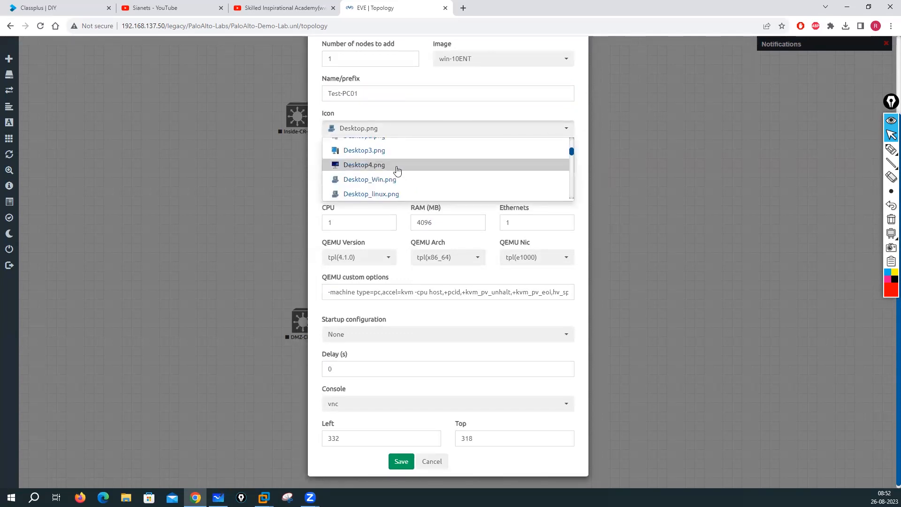
pyautogui.click(360, 165)
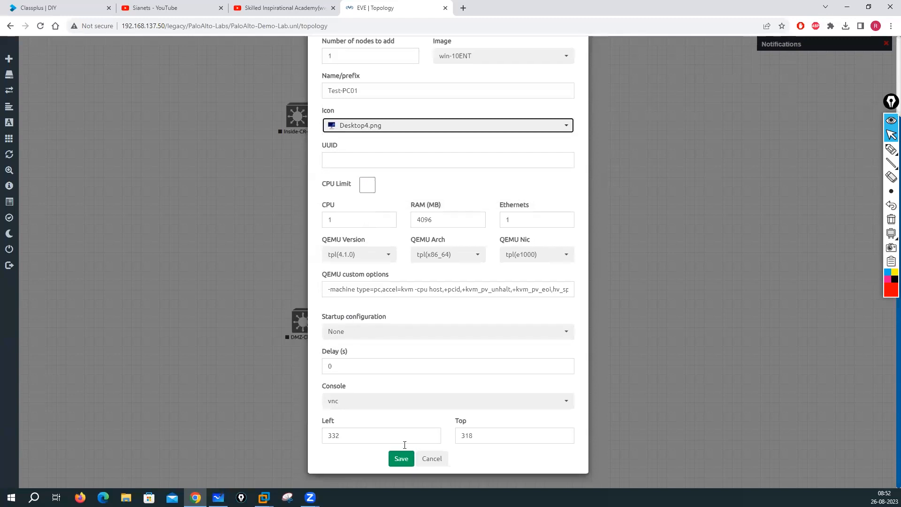
pyautogui.click(401, 459)
pyautogui.moveTo(198, 204); pyautogui.dragTo(110, 117)
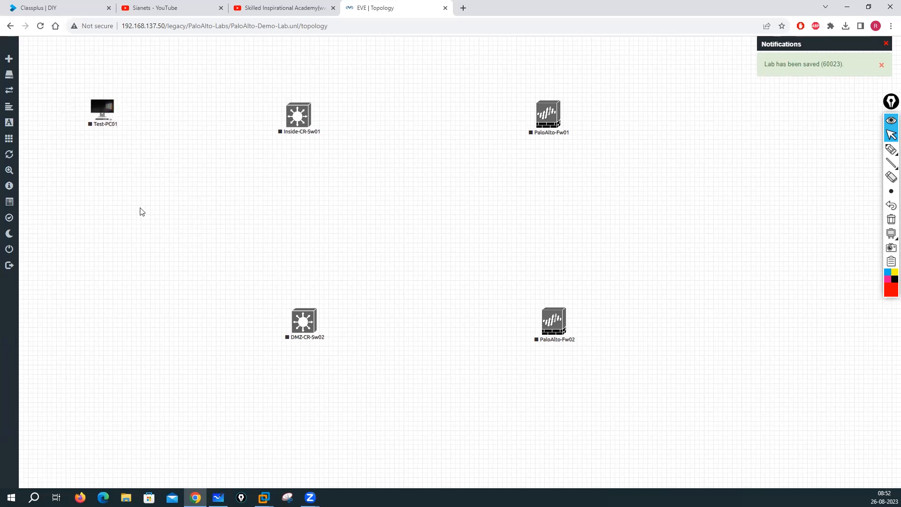
pyautogui.rightClick(127, 204)
pyautogui.click(173, 223)
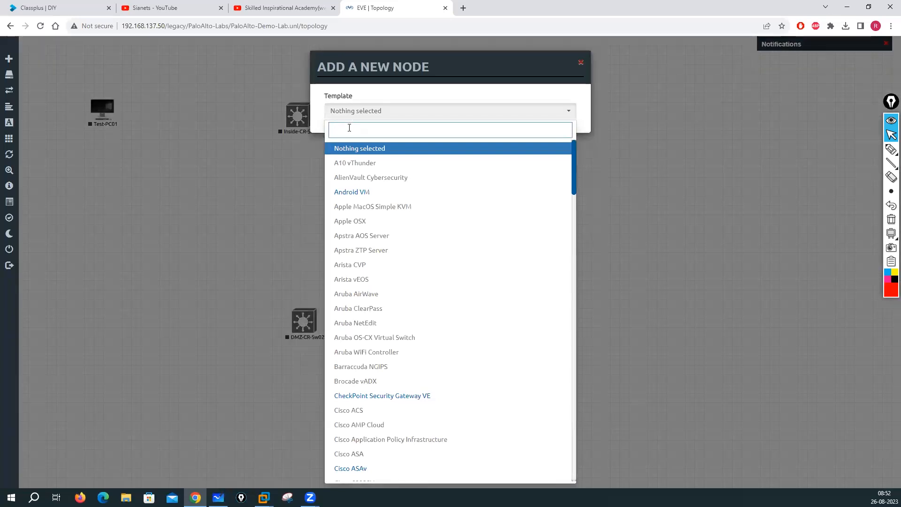
pyautogui.write('linu')
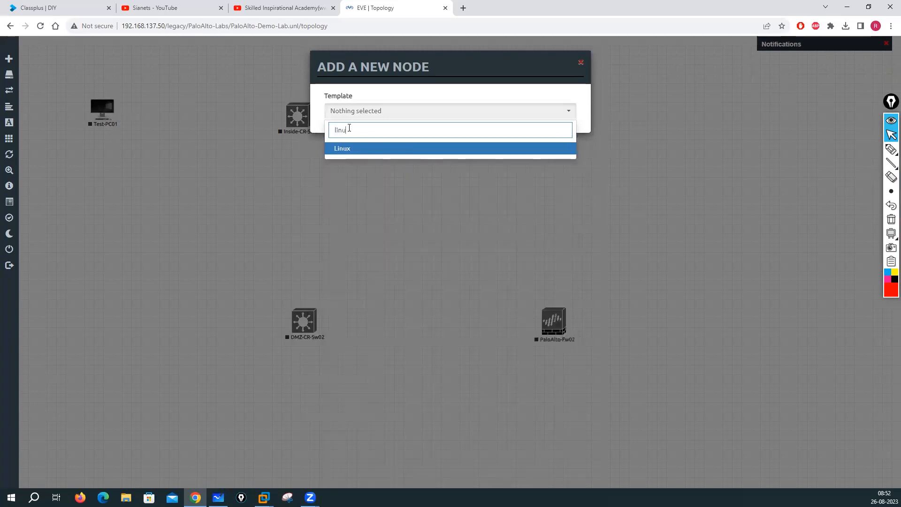
pyautogui.click(342, 150)
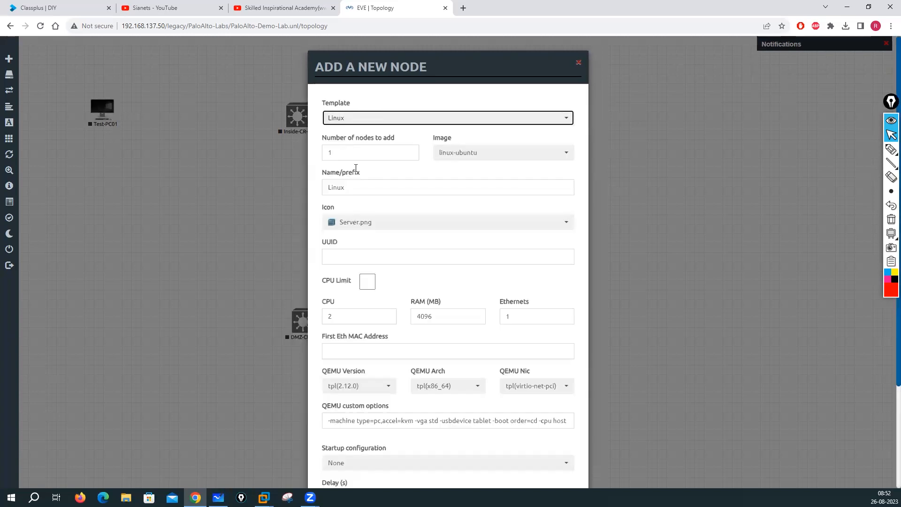
pyautogui.click(461, 160)
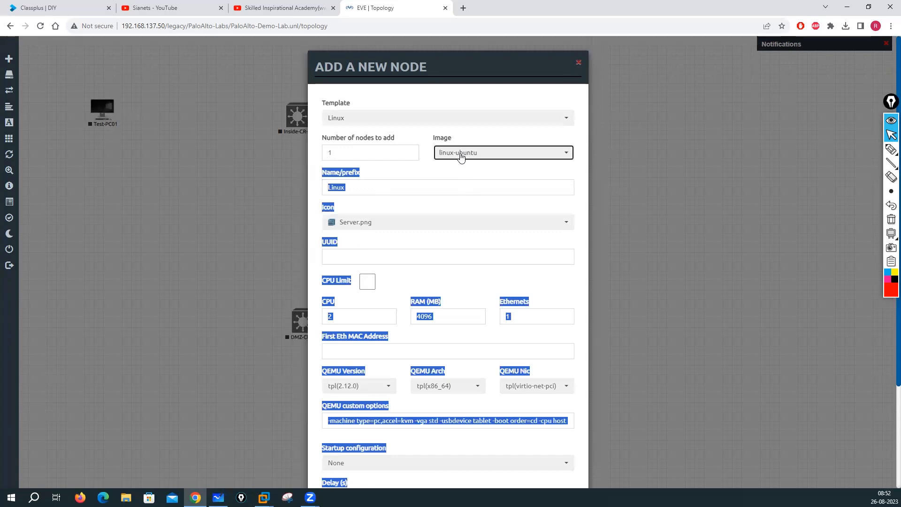
pyautogui.click(464, 204)
pyautogui.click(427, 220)
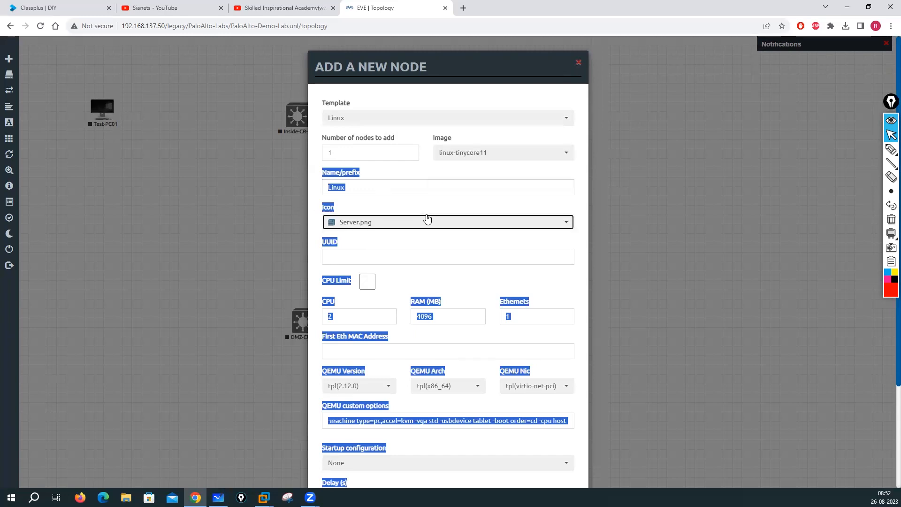
pyautogui.click(453, 95)
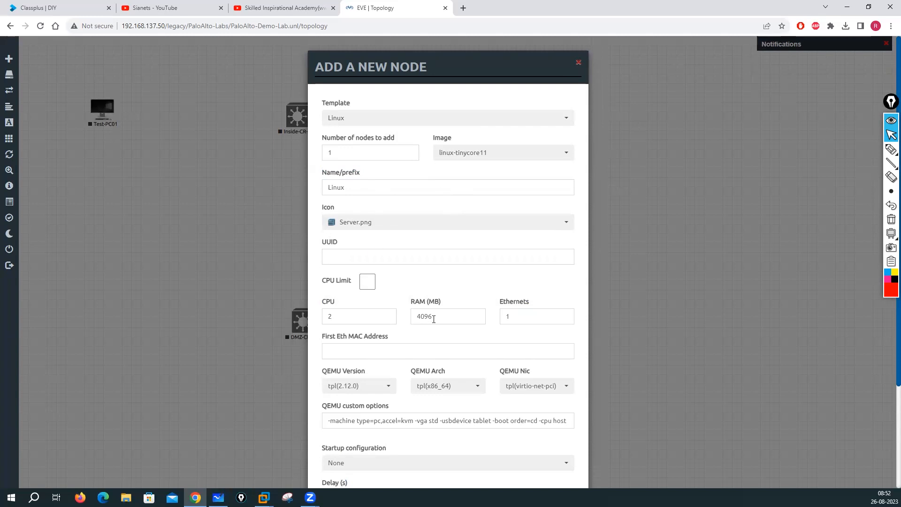
pyautogui.moveTo(451, 319); pyautogui.dragTo(389, 308)
pyautogui.write('2048')
pyautogui.click(579, 62)
# Start a new node below Test-PC01 from the Cisco IOS 3725 (Dynamips) template.
pyautogui.rightClick(148, 242)
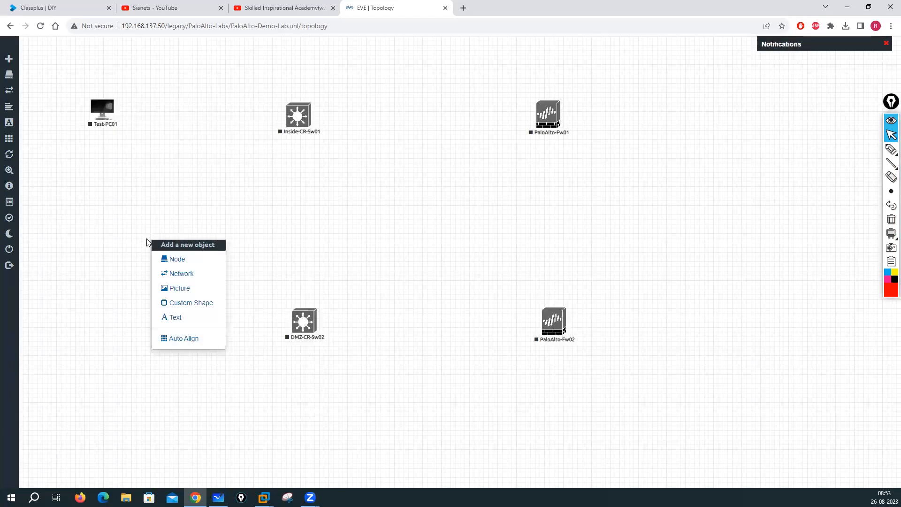
pyautogui.click(171, 261)
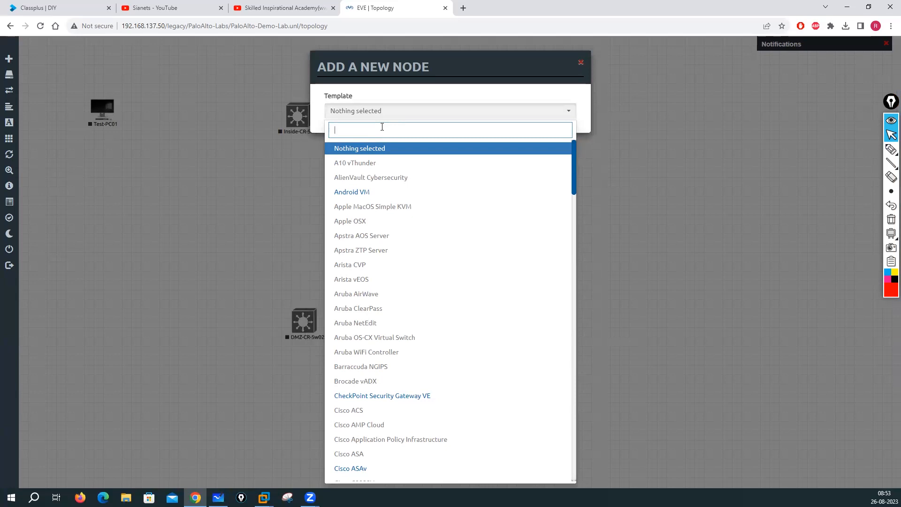
pyautogui.write('ios')
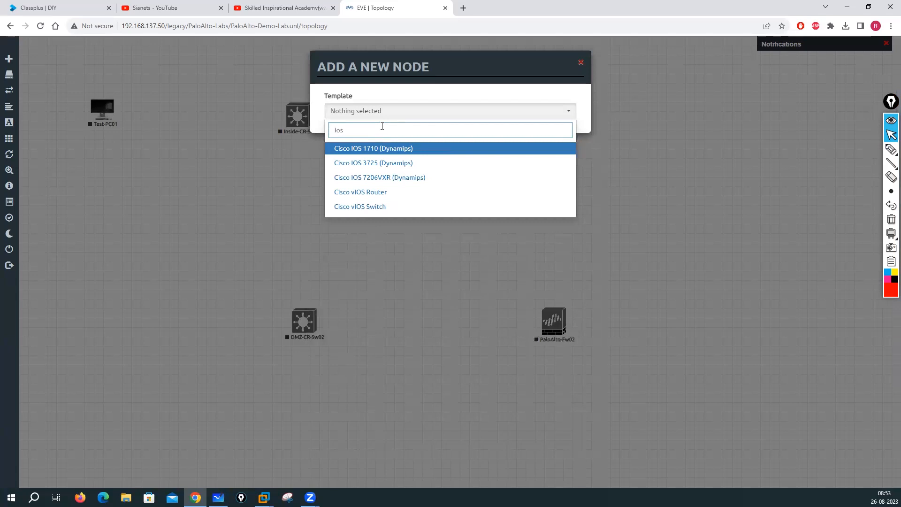
pyautogui.click(364, 162)
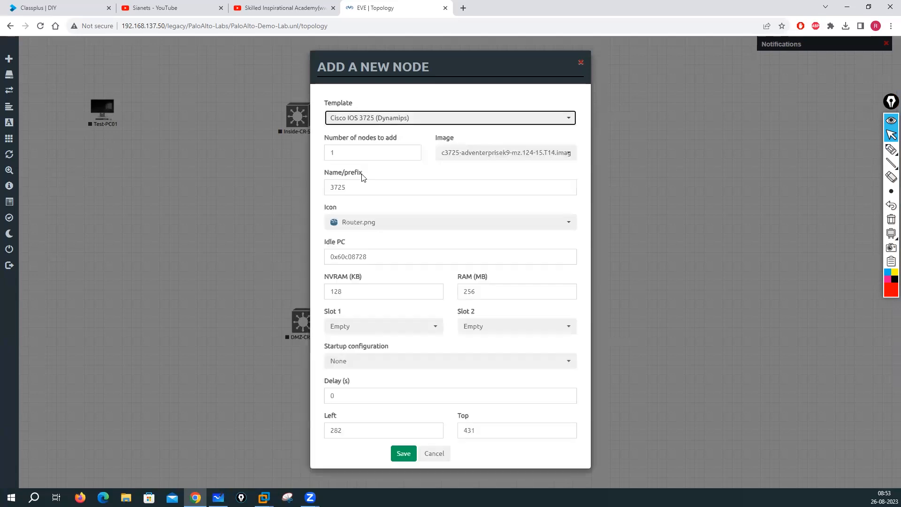
# Set the new node's name prefix to DMZ-S0, the number of nodes to 3, and the icon to Server_WEB.png.
pyautogui.doubleClick(351, 190)
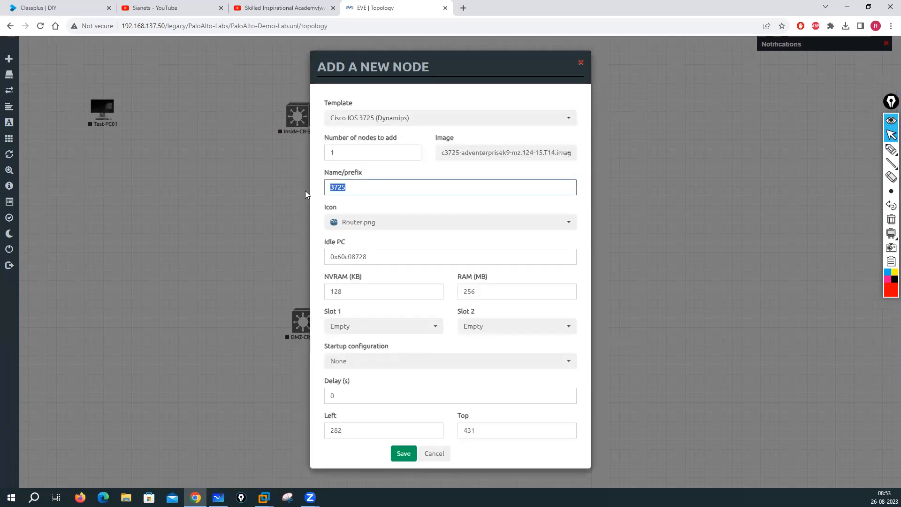
pyautogui.write('DMZ-S0')
pyautogui.click(379, 153)
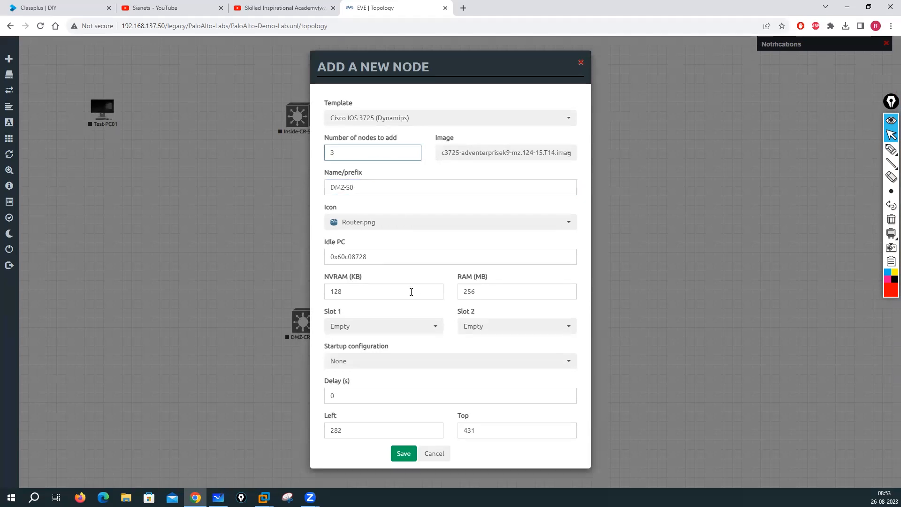
pyautogui.click(389, 225)
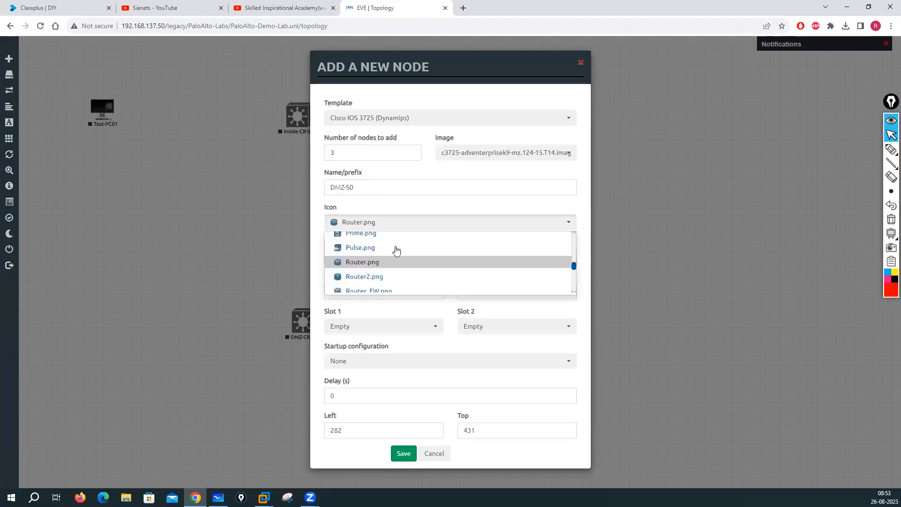
pyautogui.scroll(-4, 410, 275)
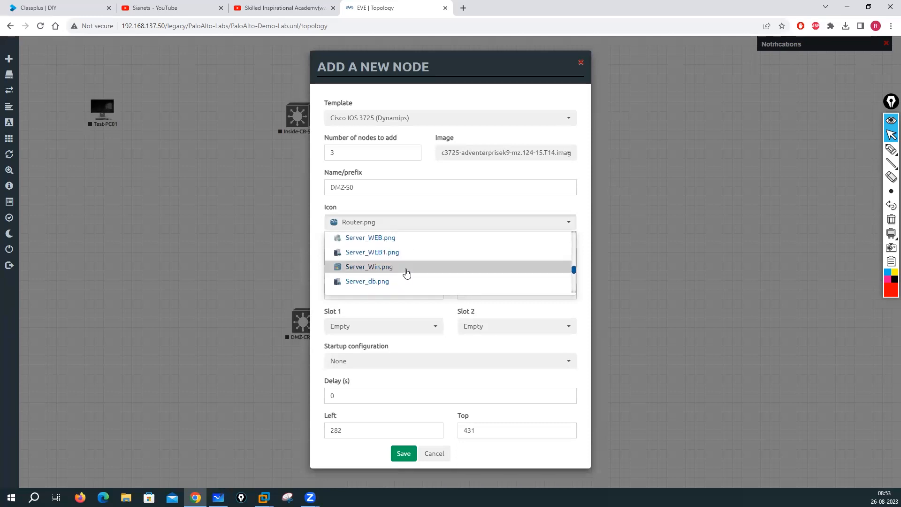
pyautogui.click(377, 240)
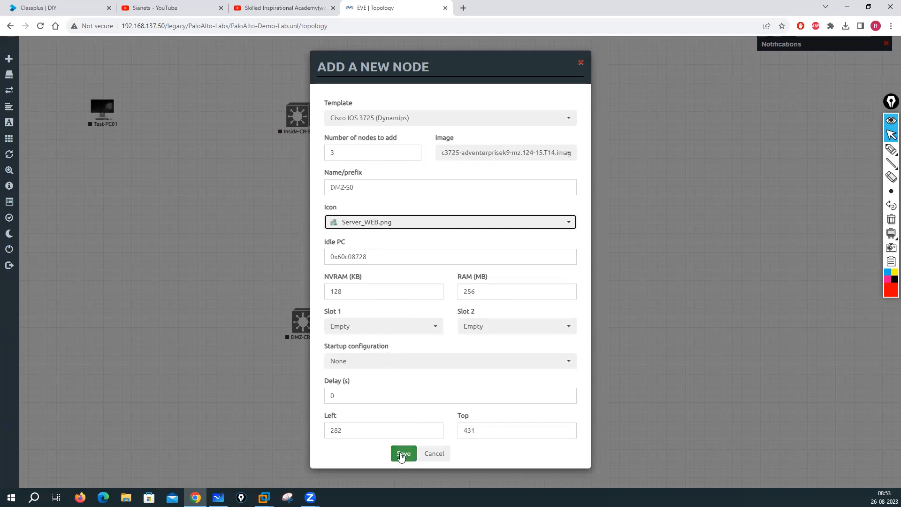
# Fit NM-1FE-TX modules in Slot 1 and Slot 2, and save the three DMZ server nodes to the lab.
pyautogui.click(432, 327)
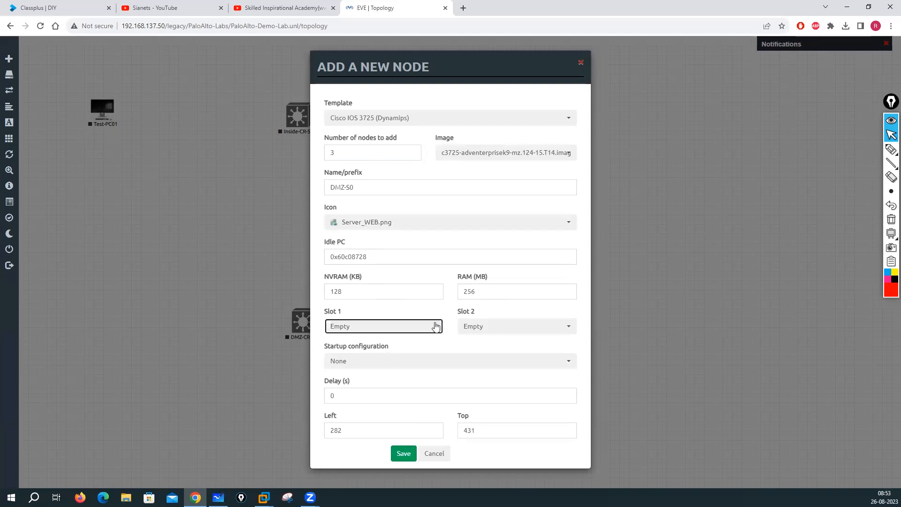
pyautogui.click(361, 360)
pyautogui.click(569, 326)
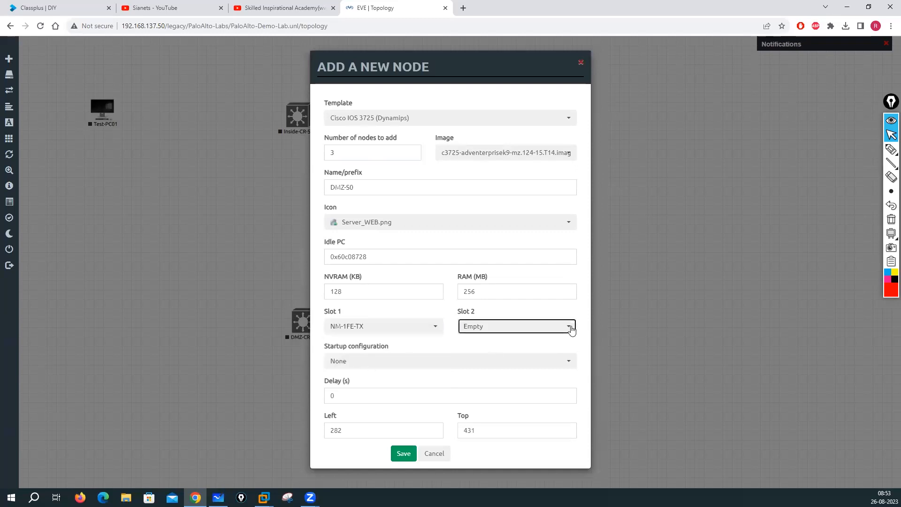
pyautogui.click(508, 360)
pyautogui.click(574, 330)
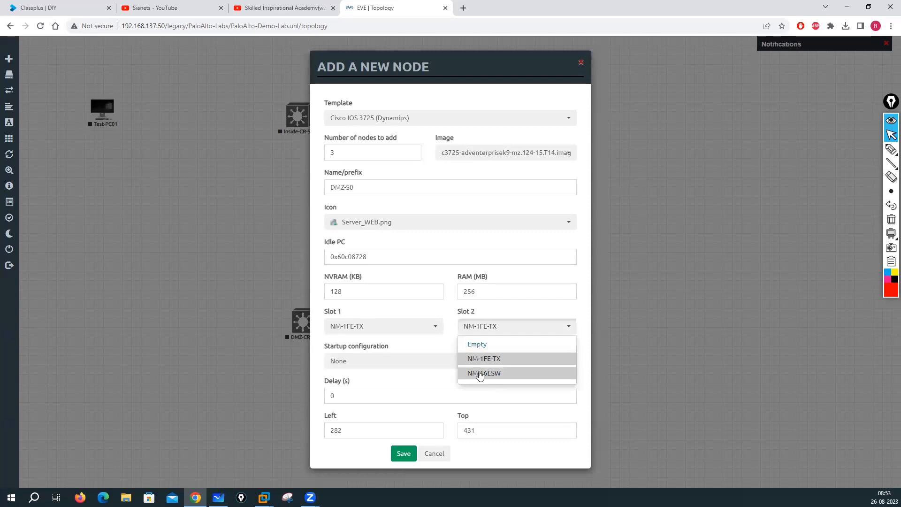
pyautogui.click(438, 353)
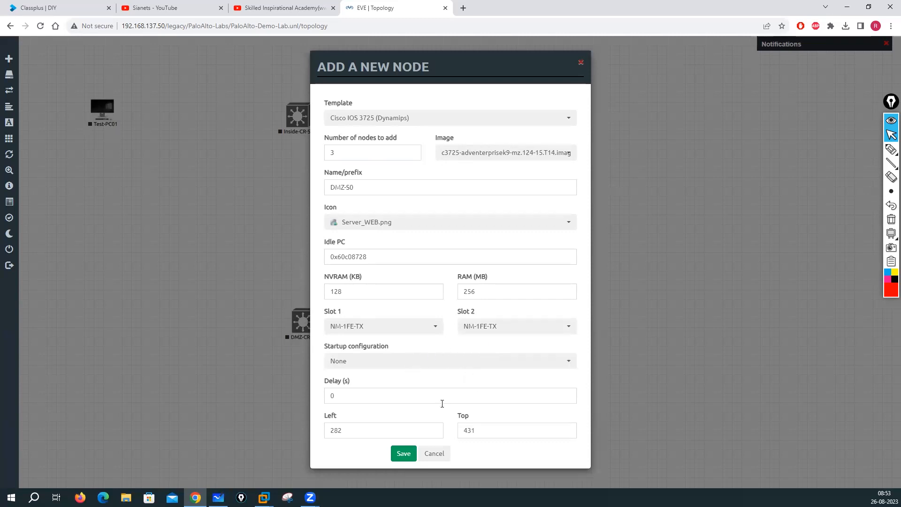
pyautogui.click(403, 453)
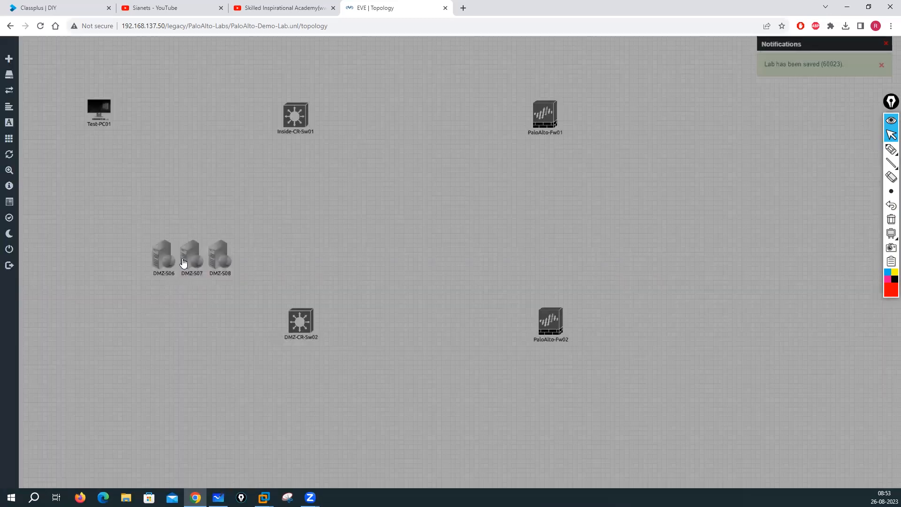
# Arrange the three DMZ servers in a loose arc left of DMZ-CR-Sw02, with DMZ-S06 uppermost, DMZ-S07 in the middle and DMZ-S08 lowest.
pyautogui.moveTo(156, 264); pyautogui.dragTo(92, 271)
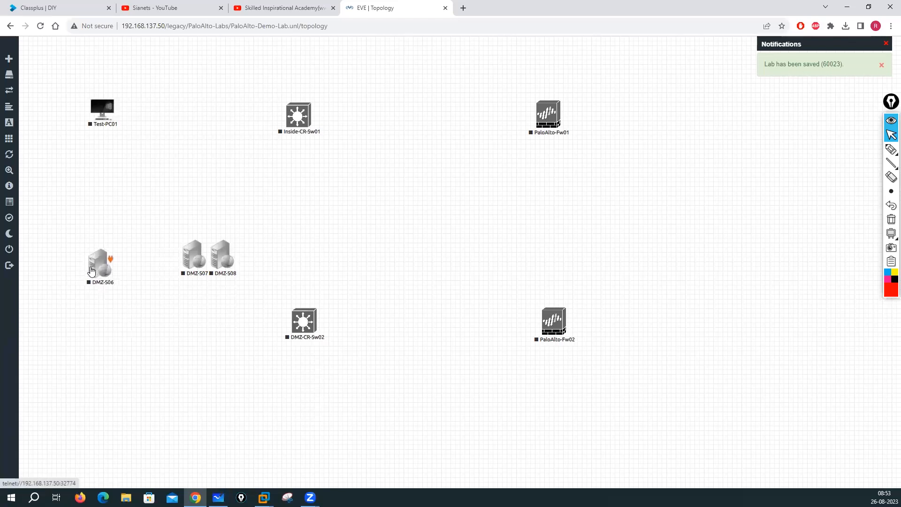
pyautogui.moveTo(186, 268); pyautogui.dragTo(87, 336)
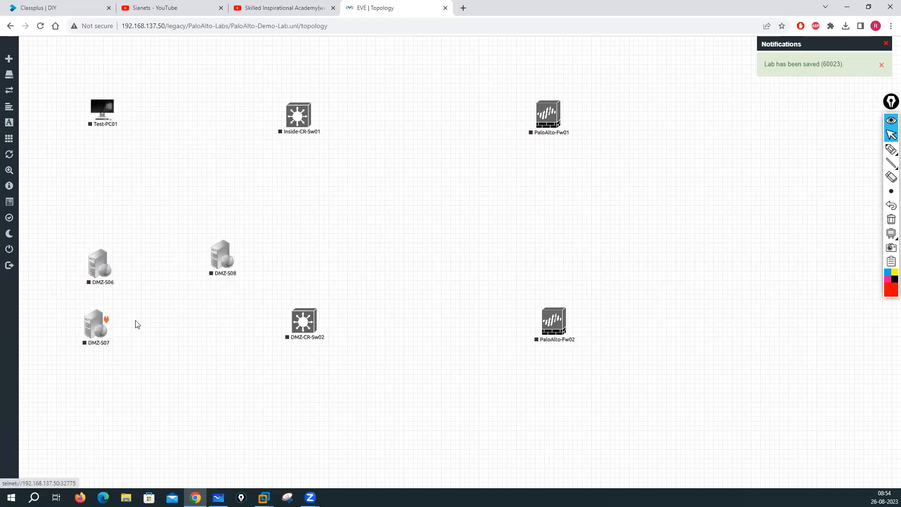
pyautogui.moveTo(216, 258); pyautogui.dragTo(85, 427)
pyautogui.moveTo(88, 332); pyautogui.dragTo(86, 362)
pyautogui.moveTo(95, 266); pyautogui.dragTo(58, 303)
pyautogui.moveTo(90, 359); pyautogui.dragTo(45, 381)
pyautogui.moveTo(88, 425); pyautogui.dragTo(135, 416)
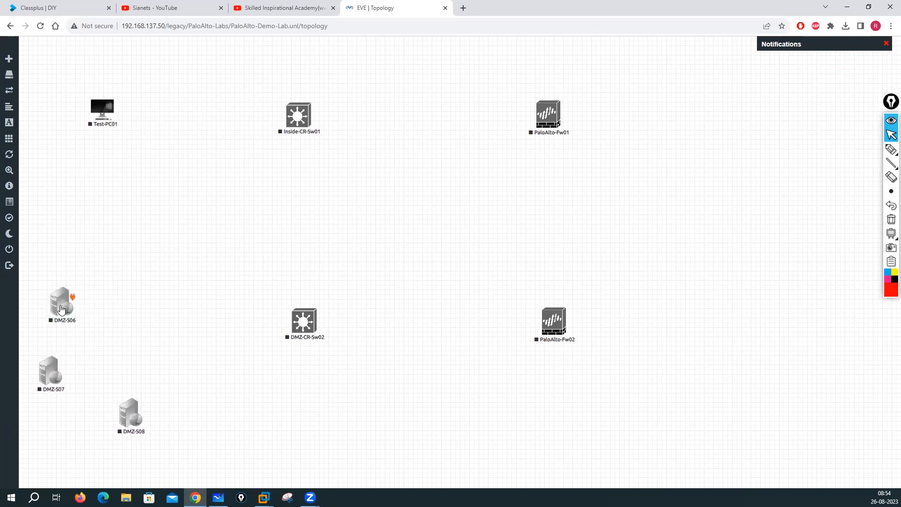
pyautogui.moveTo(42, 371); pyautogui.dragTo(75, 359)
pyautogui.moveTo(61, 305); pyautogui.dragTo(100, 293)
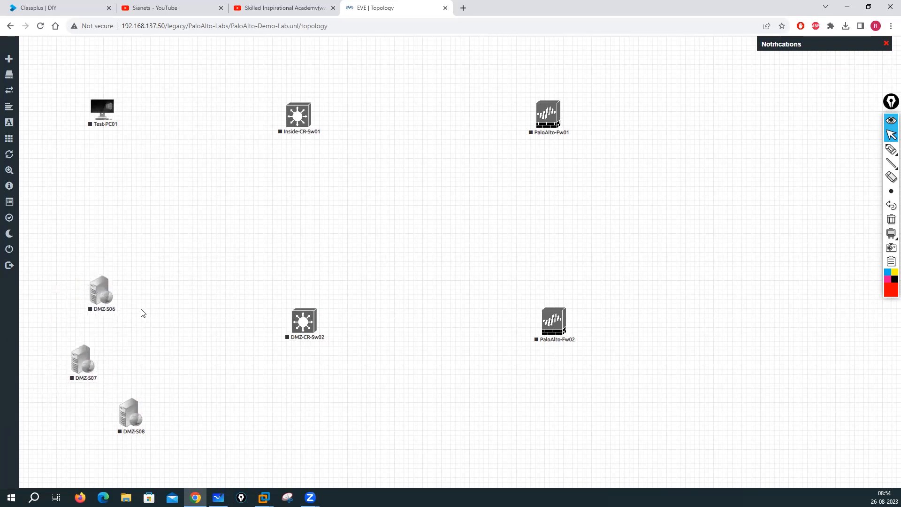
# Rename the uppermost DMZ server, DMZ-S06, to DMZ-S01 and save the node.
pyautogui.rightClick(108, 301)
pyautogui.click(142, 407)
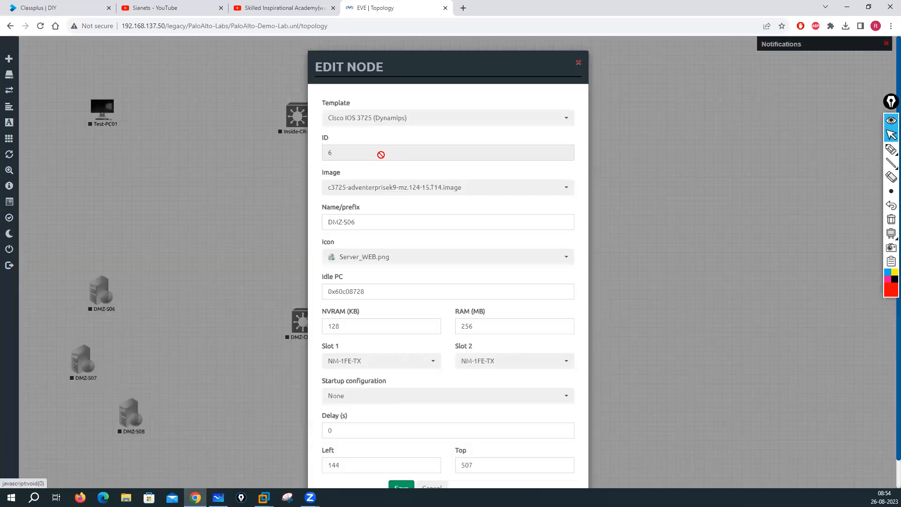
pyautogui.click(365, 222)
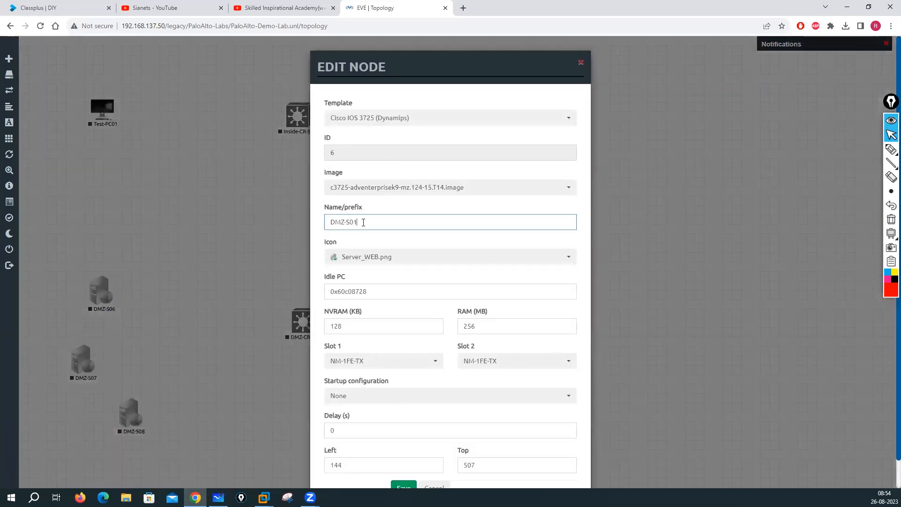
pyautogui.scroll(-1, 407, 373)
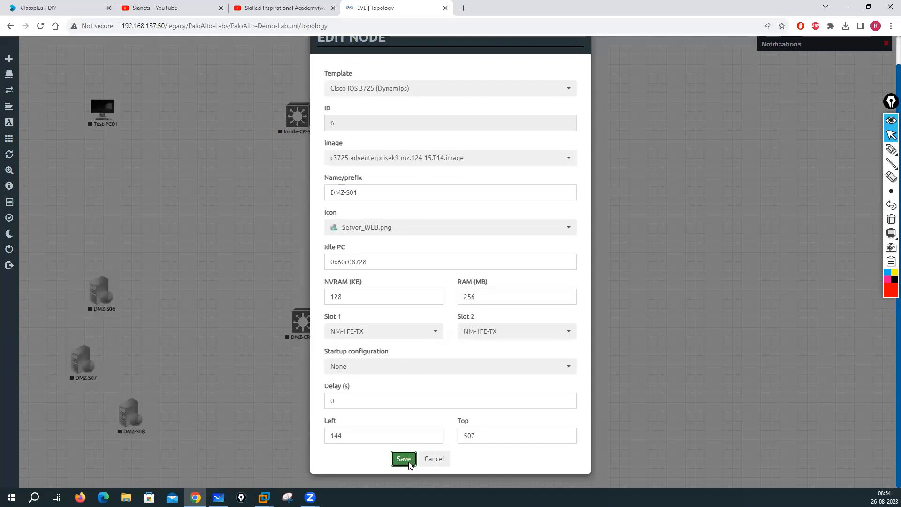
pyautogui.click(405, 462)
# Rename the middle DMZ server, DMZ-S07, to DMZ-S02 and save the node.
pyautogui.rightClick(82, 364)
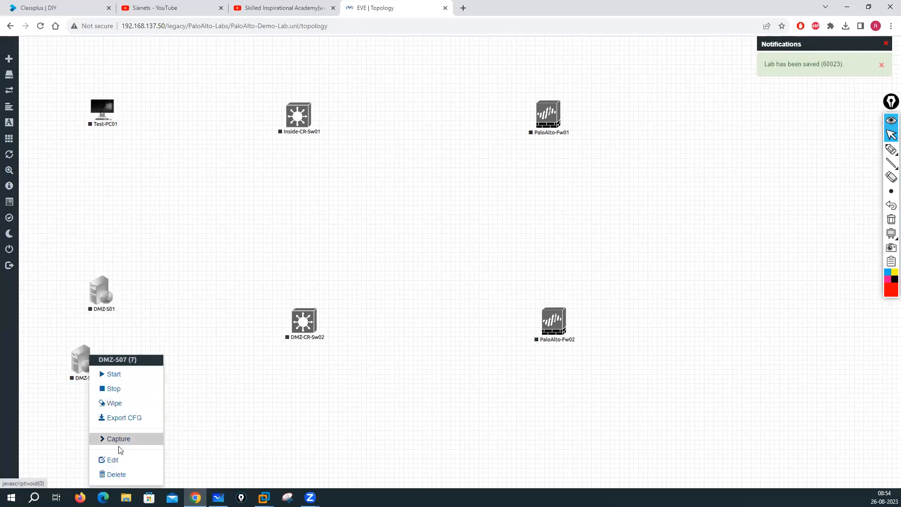
pyautogui.click(121, 464)
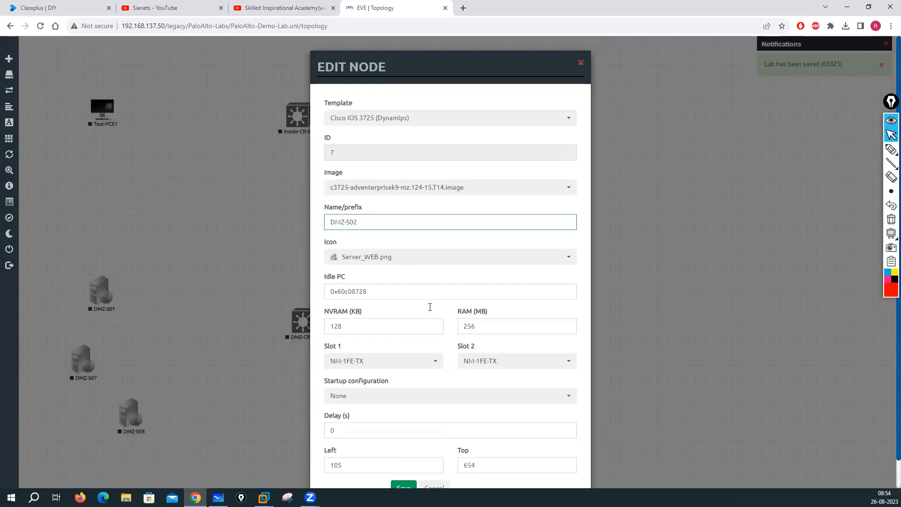
pyautogui.scroll(-1, 431, 307)
pyautogui.click(403, 459)
# Rename the lowest DMZ server, DMZ-S08, to DMZ-S03, save the node, and dismiss the notifications.
pyautogui.rightClick(129, 411)
pyautogui.click(161, 459)
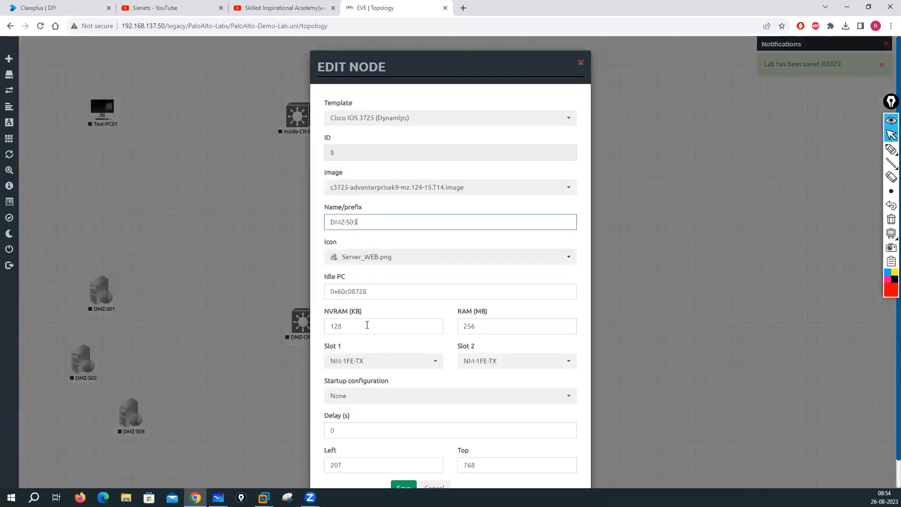
pyautogui.scroll(-1, 367, 325)
pyautogui.click(404, 458)
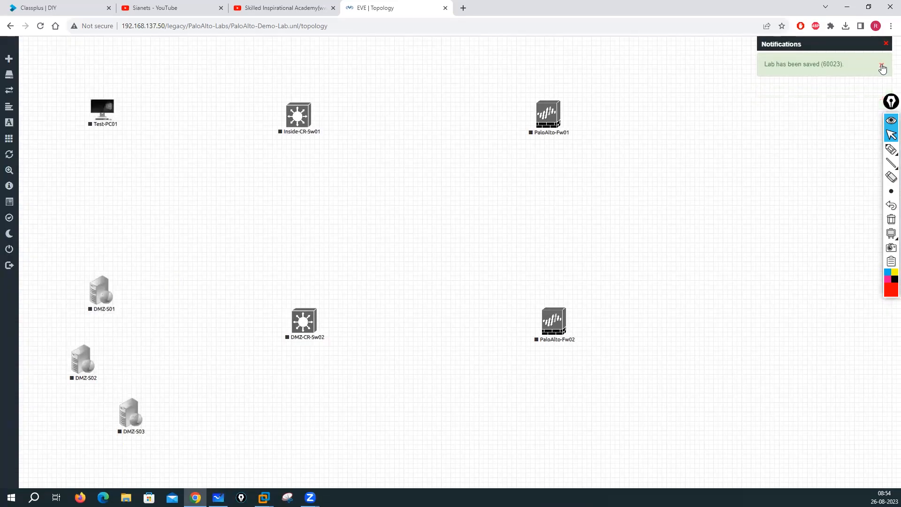
pyautogui.click(886, 45)
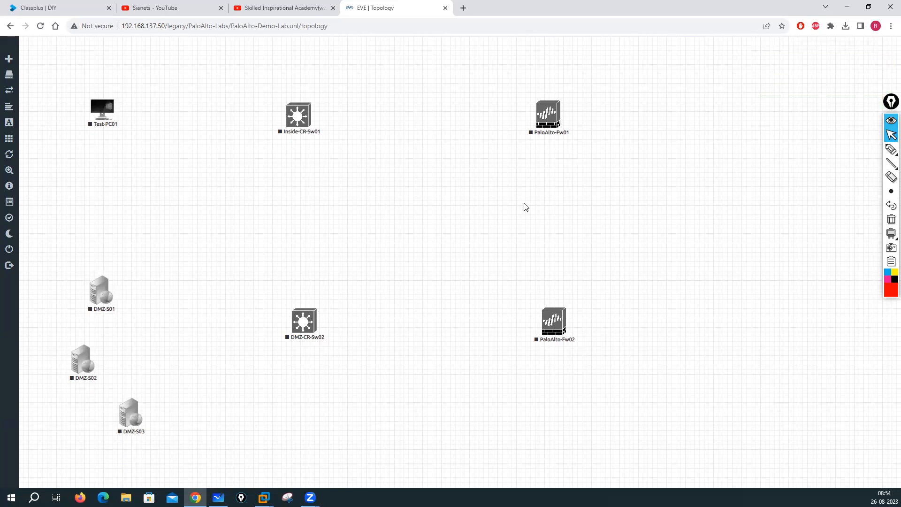
# Add one Cisco vIOS Router node named R1-Edge to the right of PaloAlto-Fw01.
pyautogui.rightClick(685, 154)
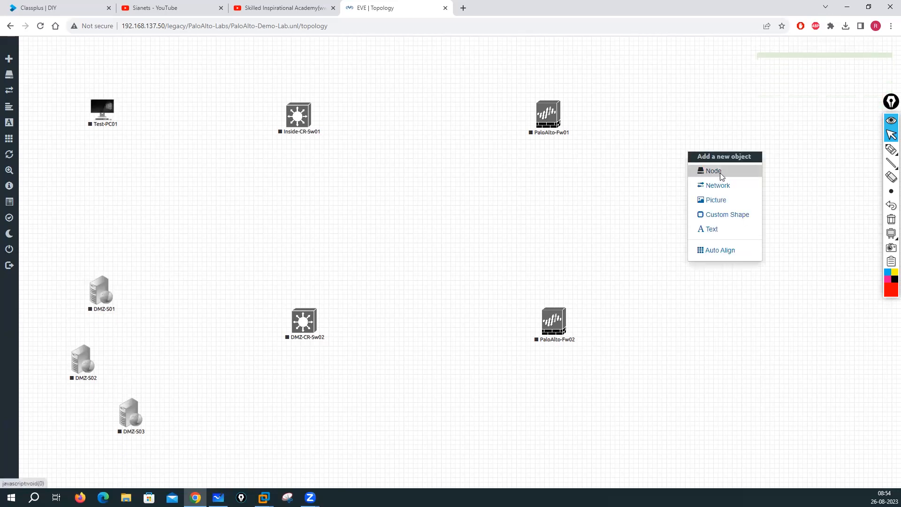
pyautogui.click(720, 173)
pyautogui.write('vios')
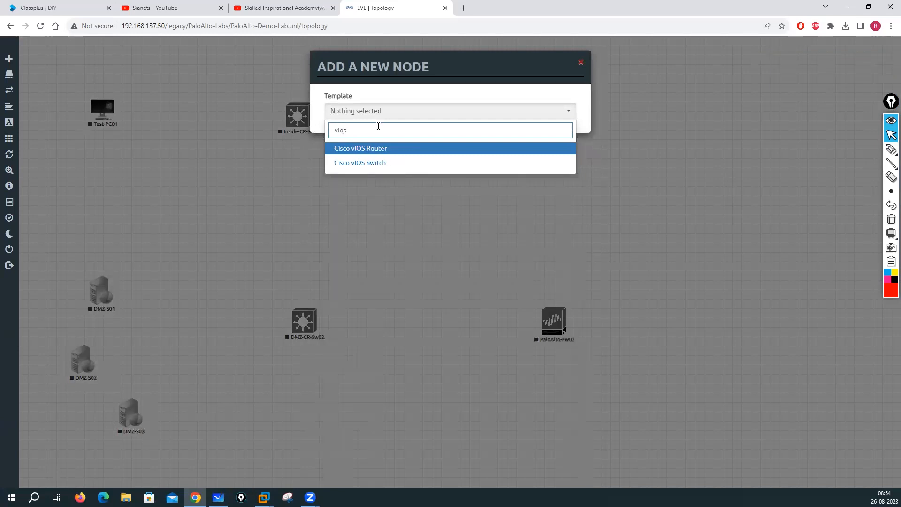
pyautogui.click(361, 149)
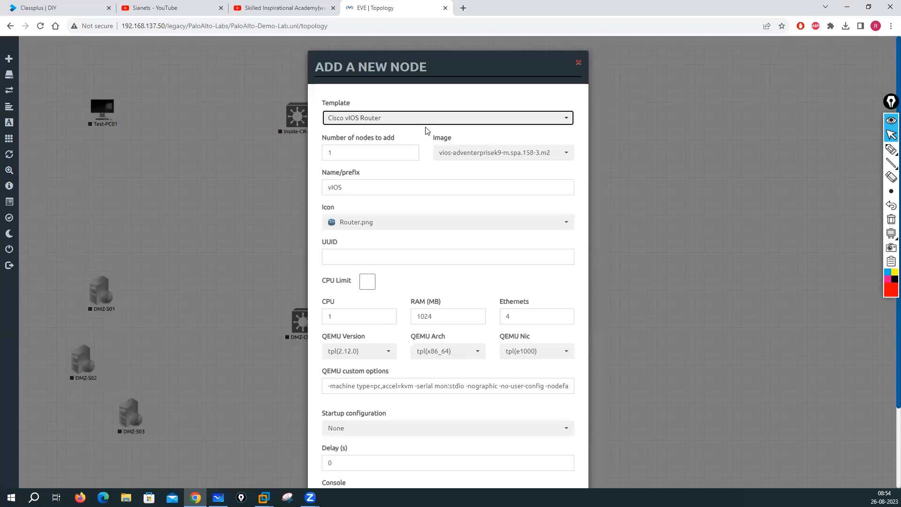
pyautogui.moveTo(351, 187); pyautogui.dragTo(321, 187)
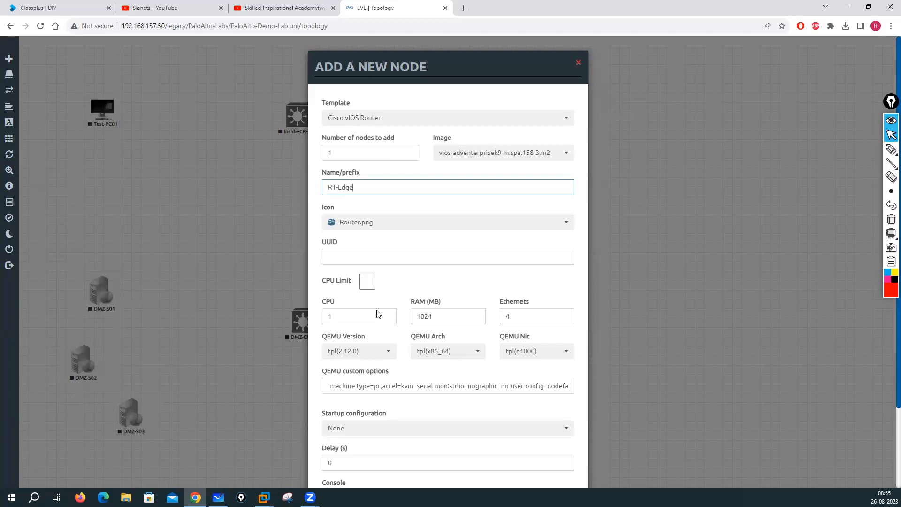
pyautogui.scroll(-2, 349, 348)
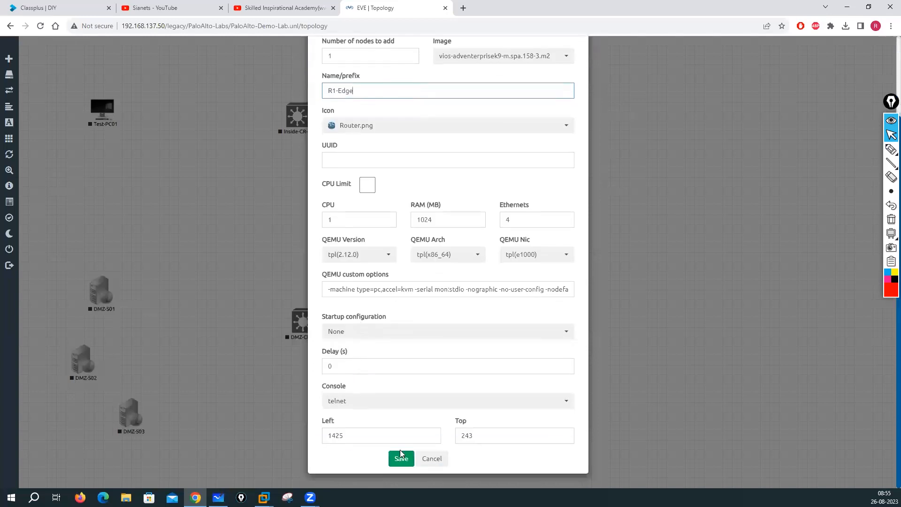
pyautogui.click(401, 459)
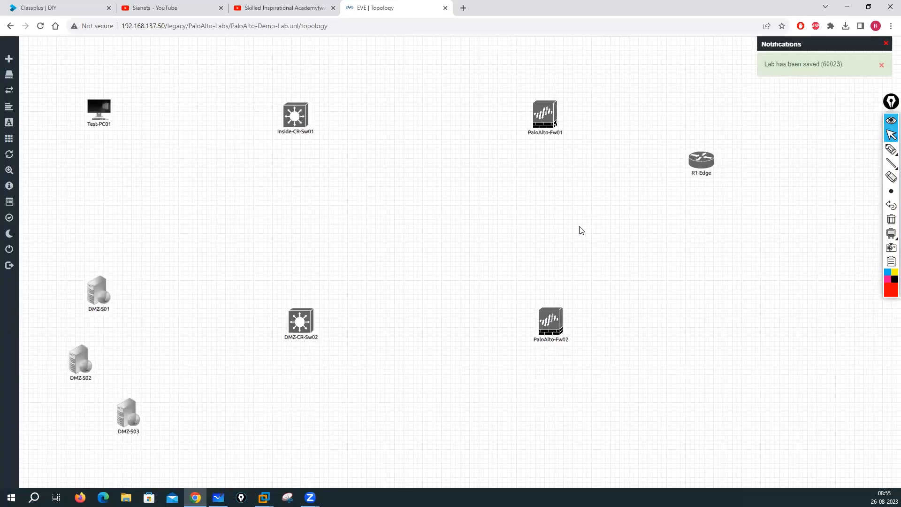
# Add one Cisco vIOS Router node named R2-Edge in the space between PaloAlto-Fw01 and PaloAlto-Fw02.
pyautogui.rightClick(581, 227)
pyautogui.click(610, 248)
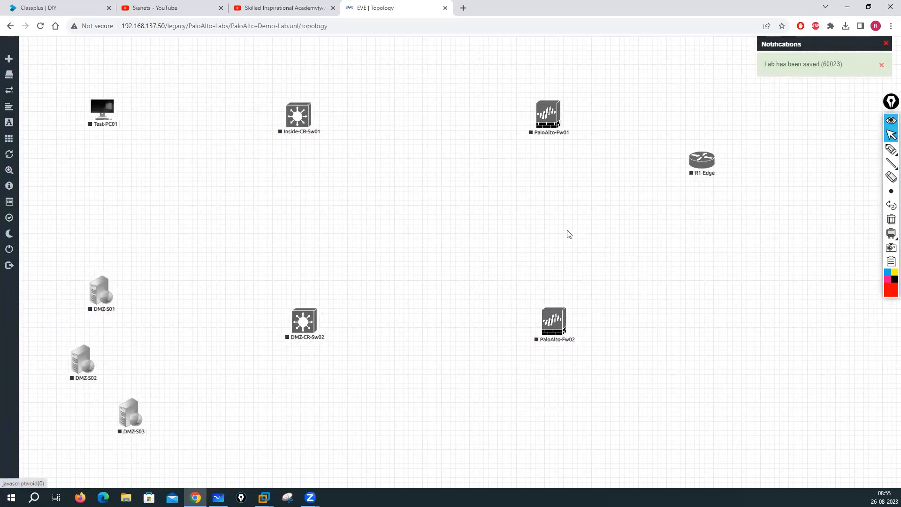
pyautogui.write('vio')
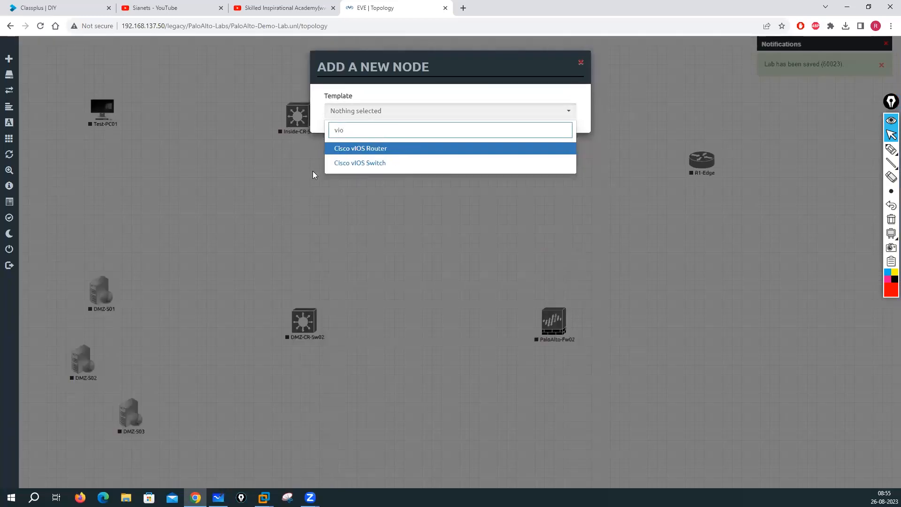
pyautogui.click(344, 152)
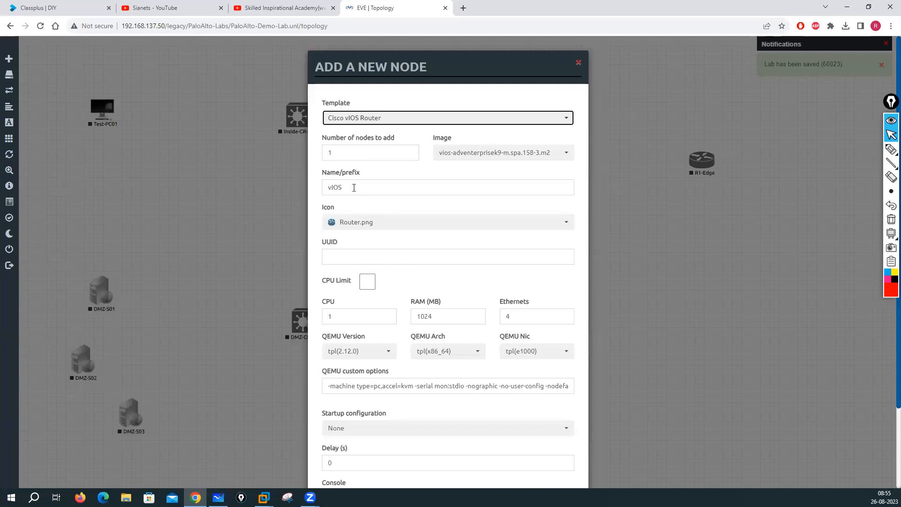
pyautogui.moveTo(355, 187); pyautogui.dragTo(224, 187)
pyautogui.write('R2')
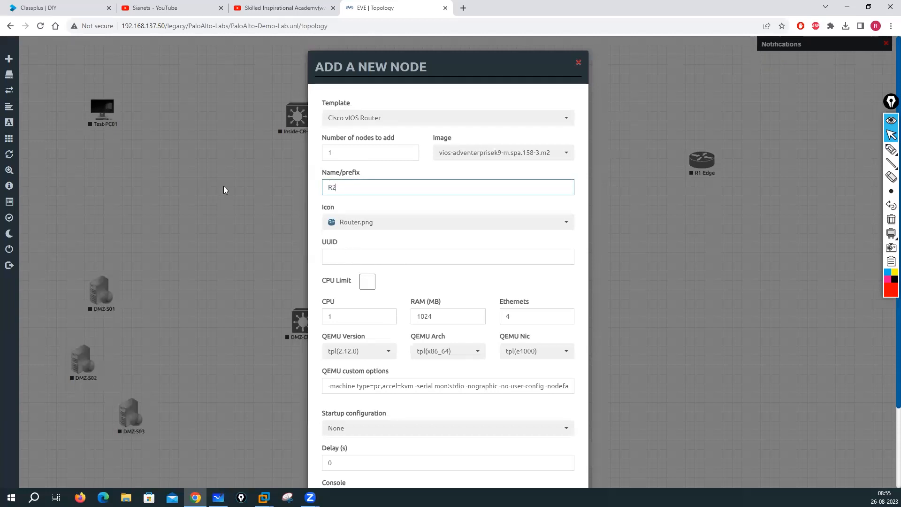
pyautogui.write('-Edge')
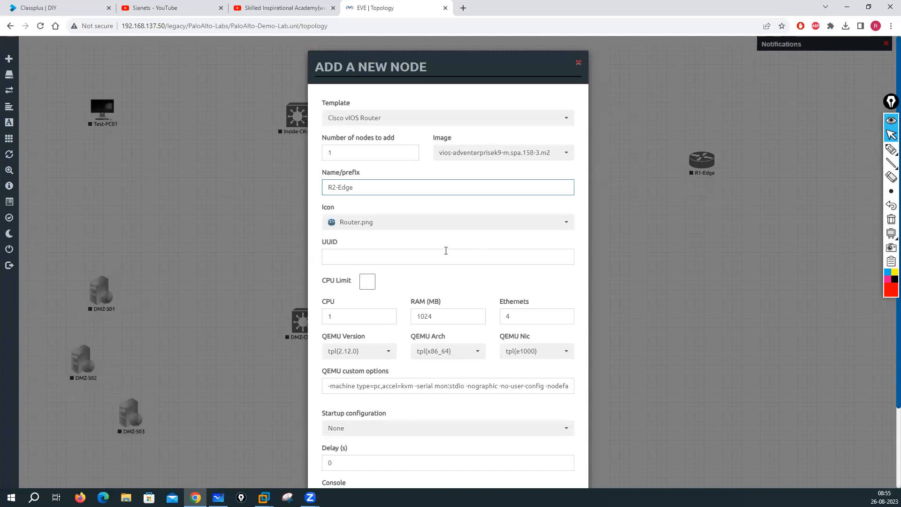
pyautogui.scroll(-3, 383, 281)
pyautogui.click(401, 459)
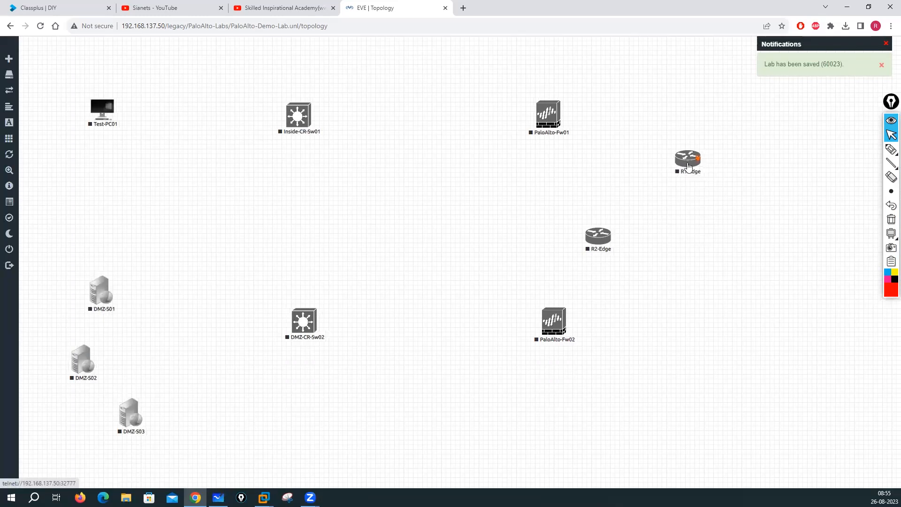
# Arrange the edge routers in a column right of the two firewalls, with R1-Edge above R2-Edge.
pyautogui.moveTo(688, 167); pyautogui.dragTo(686, 174)
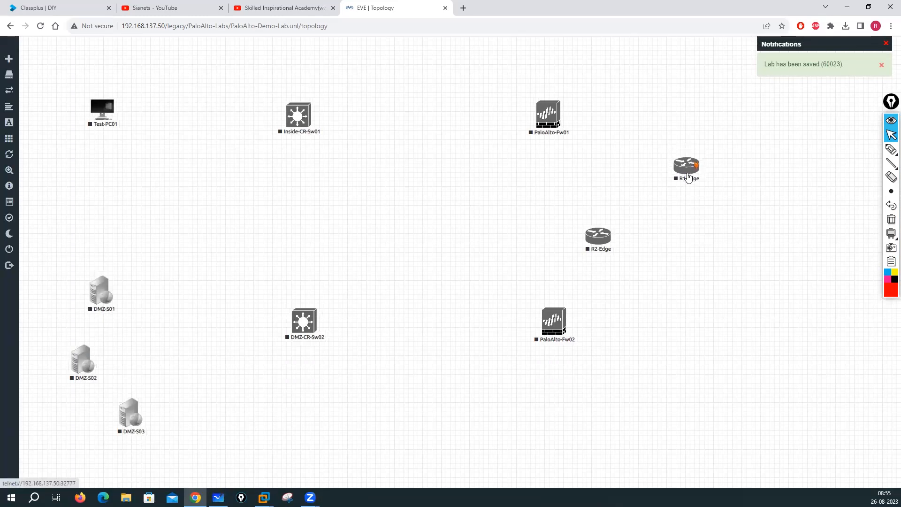
pyautogui.moveTo(593, 238); pyautogui.dragTo(688, 242)
pyautogui.moveTo(686, 165); pyautogui.dragTo(713, 155)
pyautogui.moveTo(690, 247); pyautogui.dragTo(718, 251)
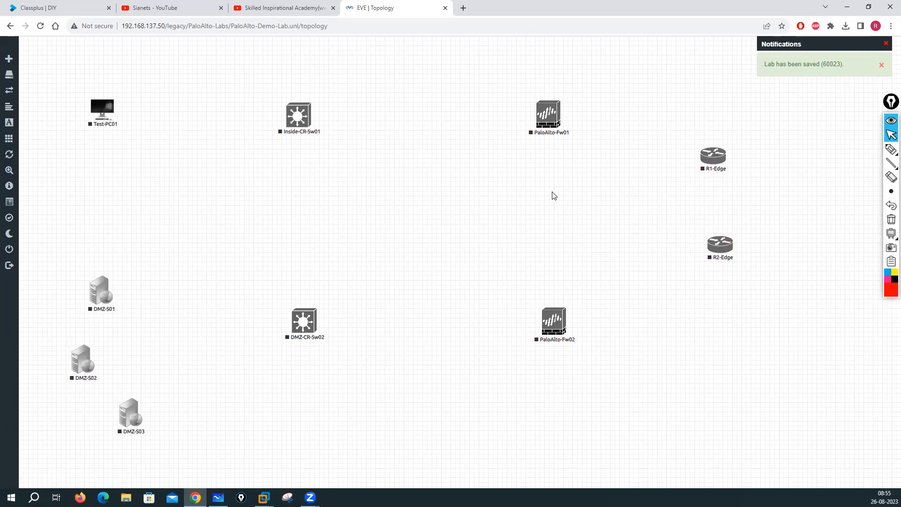
pyautogui.moveTo(710, 161); pyautogui.dragTo(713, 152)
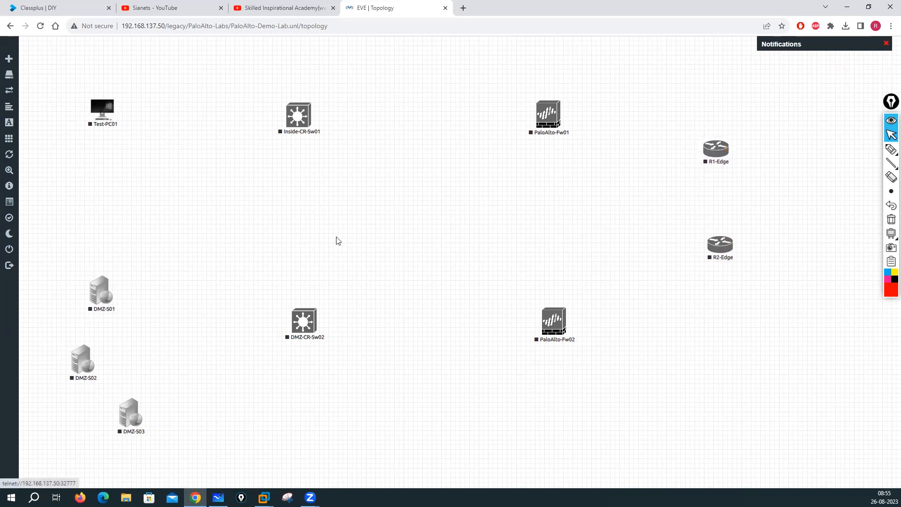
# Add a bridge network named Inside-SW in the space between Inside-CR-Sw01 and DMZ-CR-Sw02.
pyautogui.rightClick(344, 205)
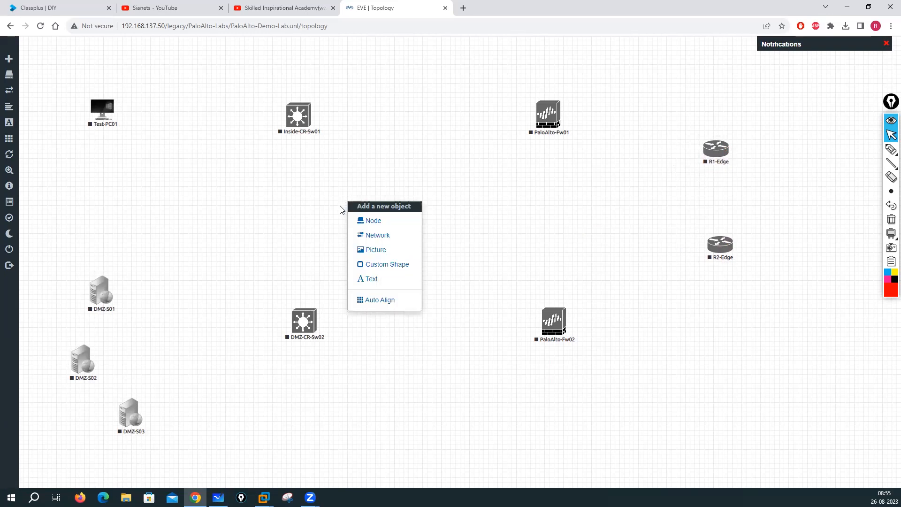
pyautogui.click(376, 238)
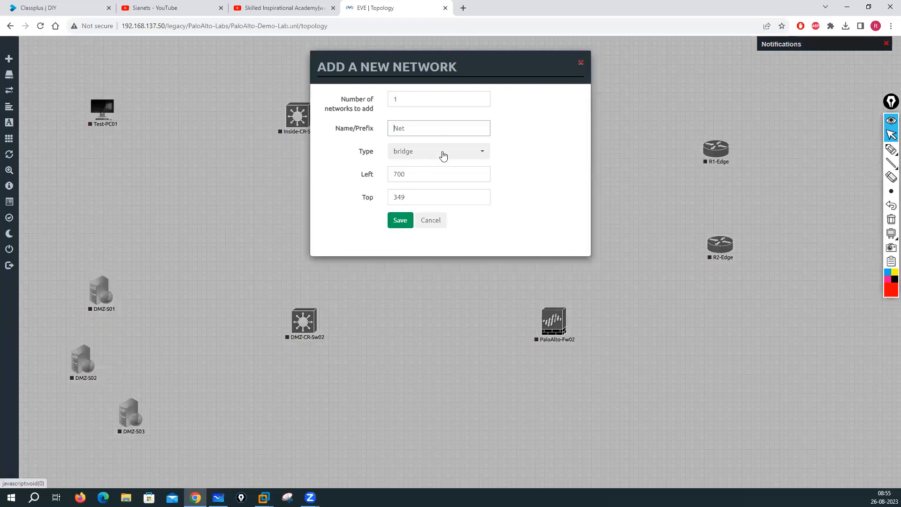
pyautogui.click(444, 154)
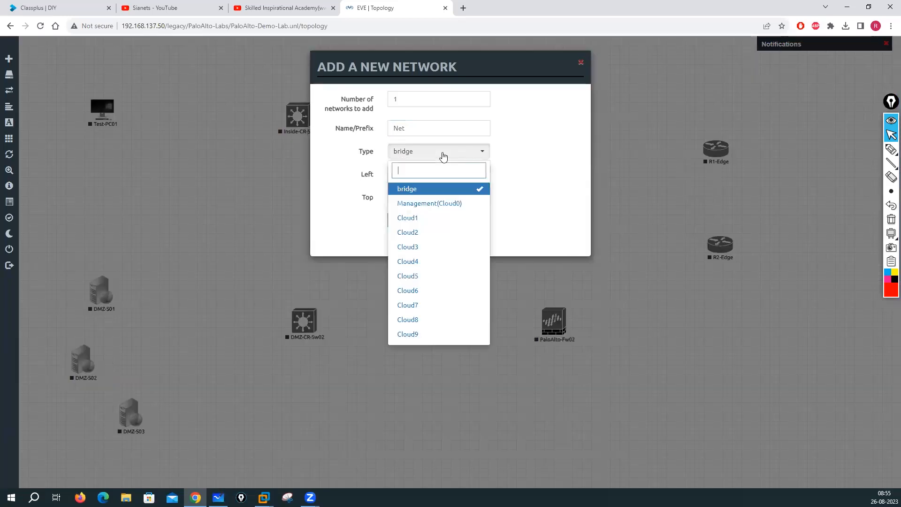
pyautogui.click(404, 189)
pyautogui.doubleClick(414, 129)
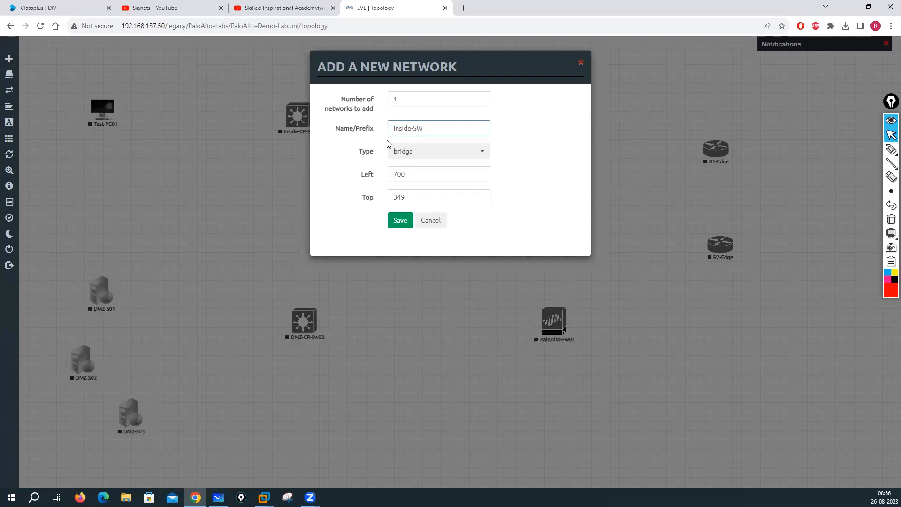
pyautogui.click(399, 220)
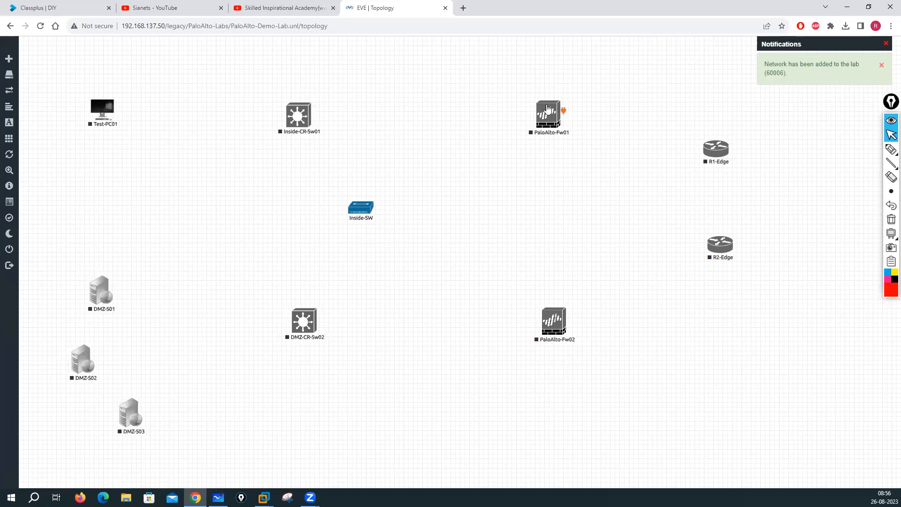
# Delete the Inside-SW network from the topology.
pyautogui.rightClick(362, 209)
pyautogui.click(393, 242)
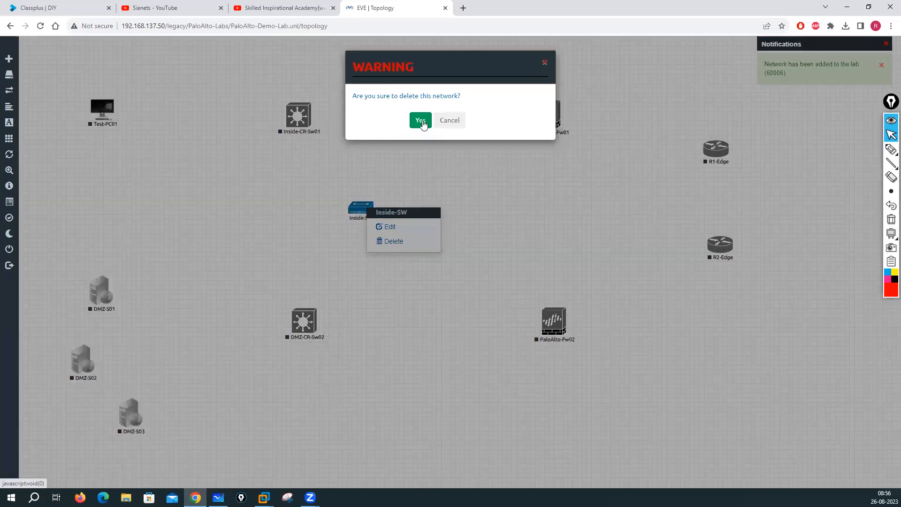
pyautogui.click(422, 121)
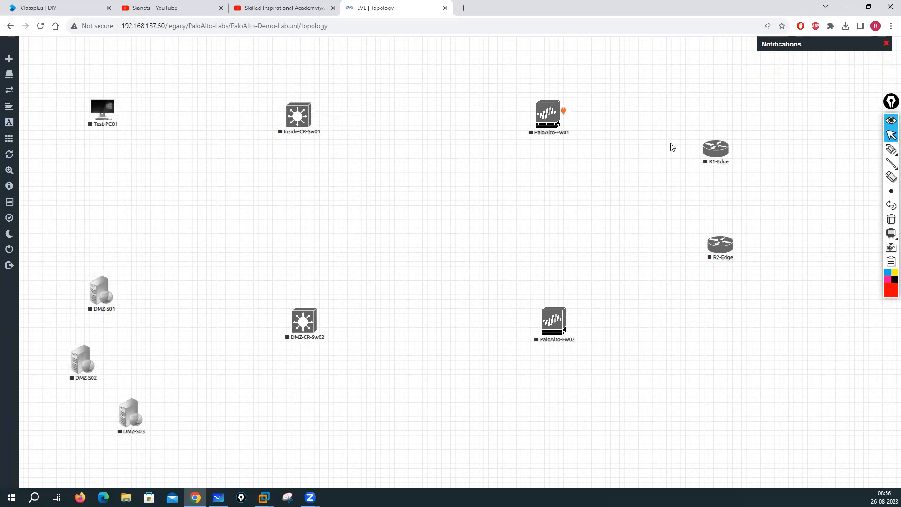
# Move R1-Edge and R2-Edge farther right of the firewalls and widen the vertical gap between the two routers.
pyautogui.moveTo(714, 148); pyautogui.dragTo(726, 135)
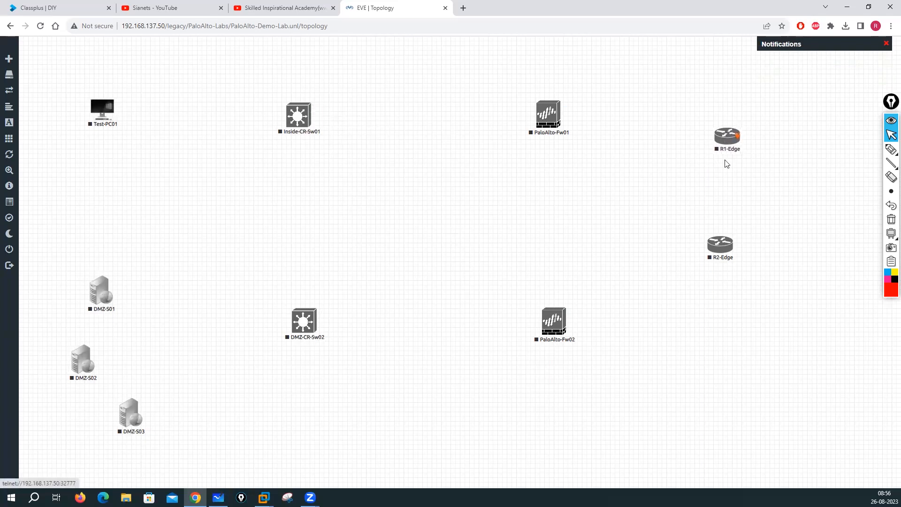
pyautogui.moveTo(718, 249); pyautogui.dragTo(744, 257)
pyautogui.moveTo(724, 140); pyautogui.dragTo(732, 138)
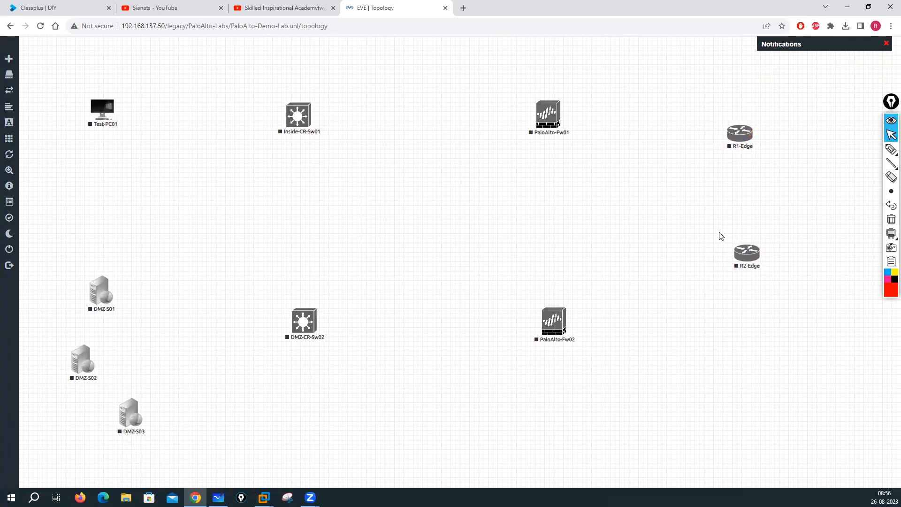
# Add one bridge network named SW01 in the space between the firewalls and the edge routers.
pyautogui.rightClick(640, 181)
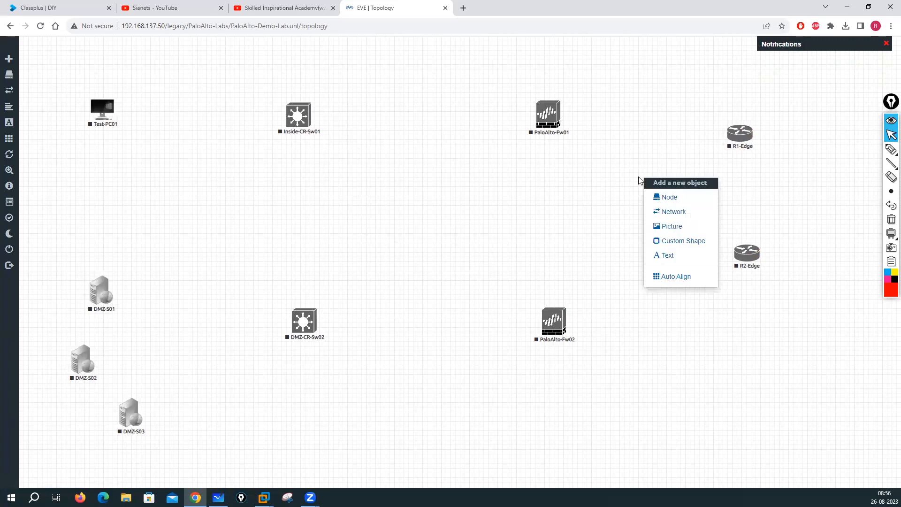
pyautogui.click(674, 213)
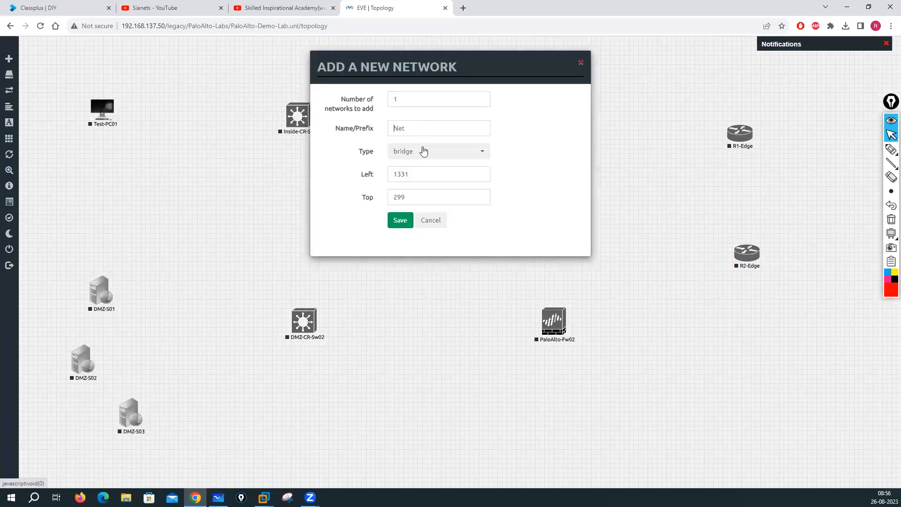
pyautogui.click(425, 151)
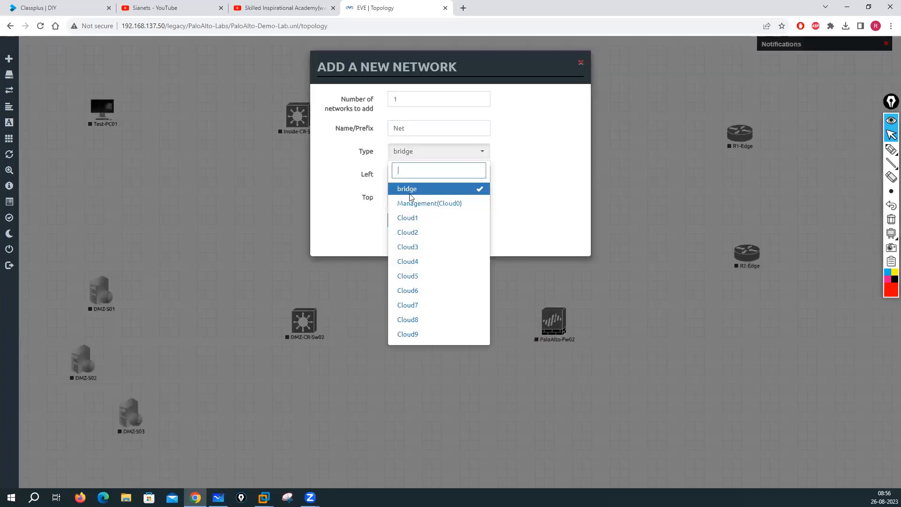
pyautogui.click(412, 189)
pyautogui.doubleClick(406, 125)
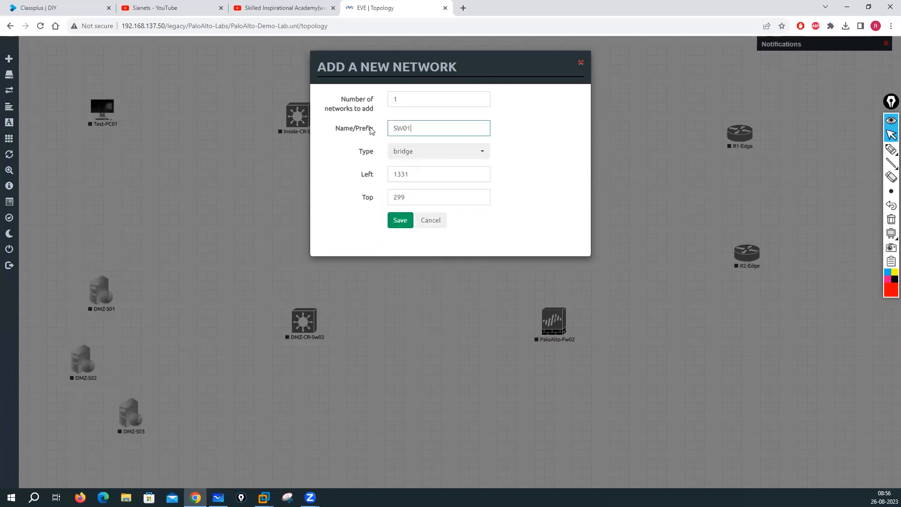
pyautogui.click(400, 95)
pyautogui.moveTo(400, 95); pyautogui.dragTo(382, 95)
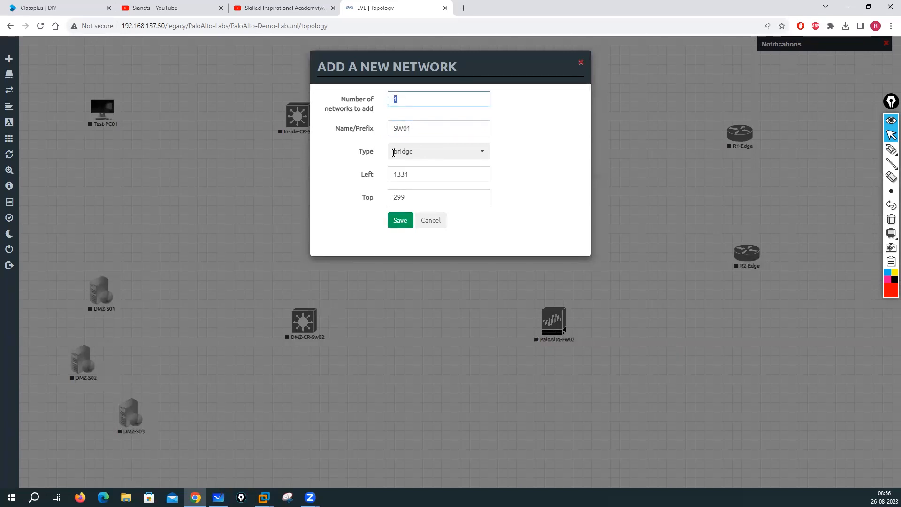
pyautogui.click(404, 217)
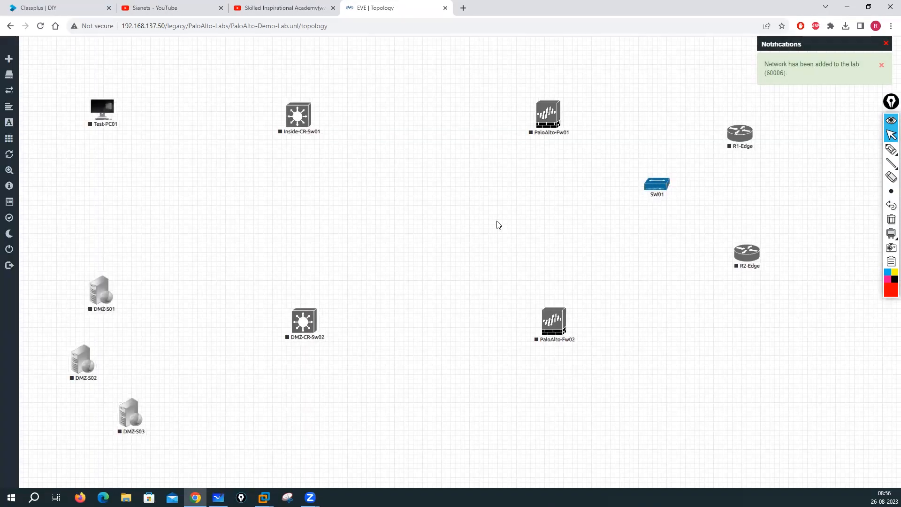
# Add a bridge network named SW02 and place it below SW01, between the firewalls and the edge routers.
pyautogui.rightClick(499, 225)
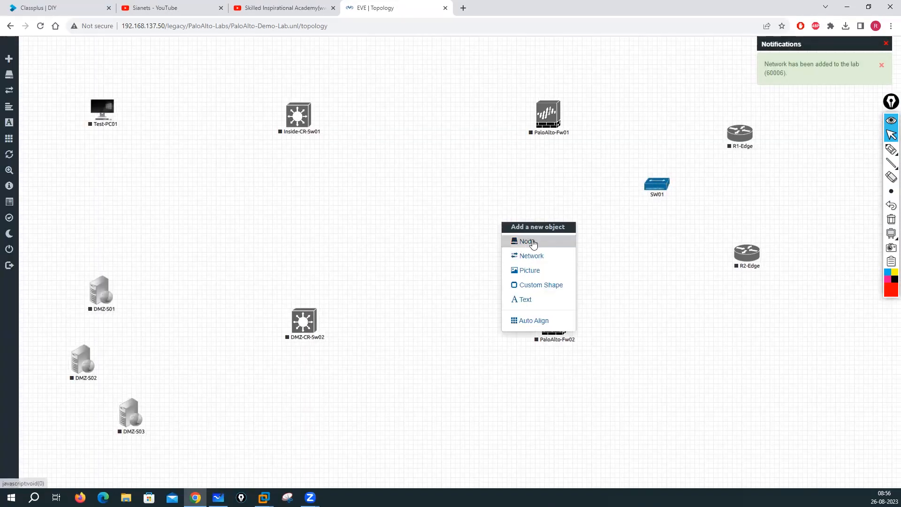
pyautogui.click(527, 259)
pyautogui.write('SW')
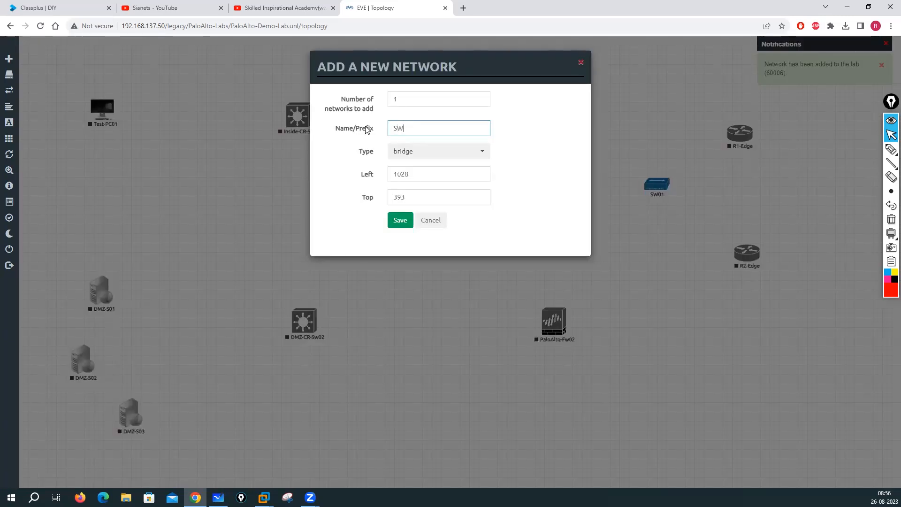
pyautogui.write('02')
pyautogui.click(400, 219)
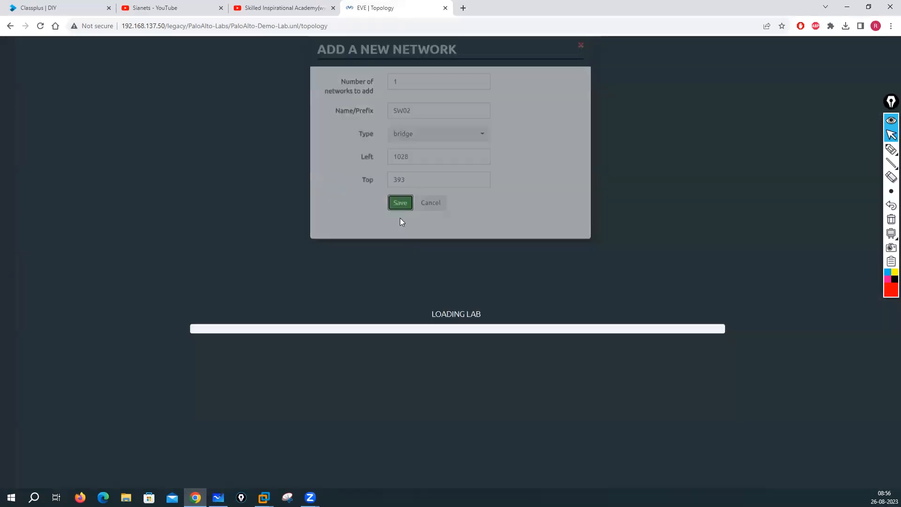
pyautogui.moveTo(655, 182)
pyautogui.mouseDown()
pyautogui.moveTo(650, 161)
pyautogui.moveTo(645, 175)
pyautogui.mouseUp()
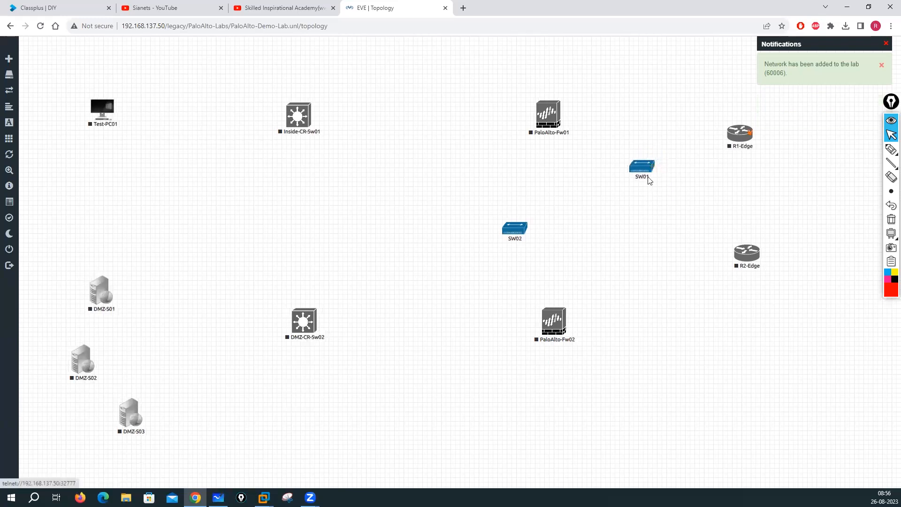
pyautogui.moveTo(514, 236); pyautogui.dragTo(645, 262)
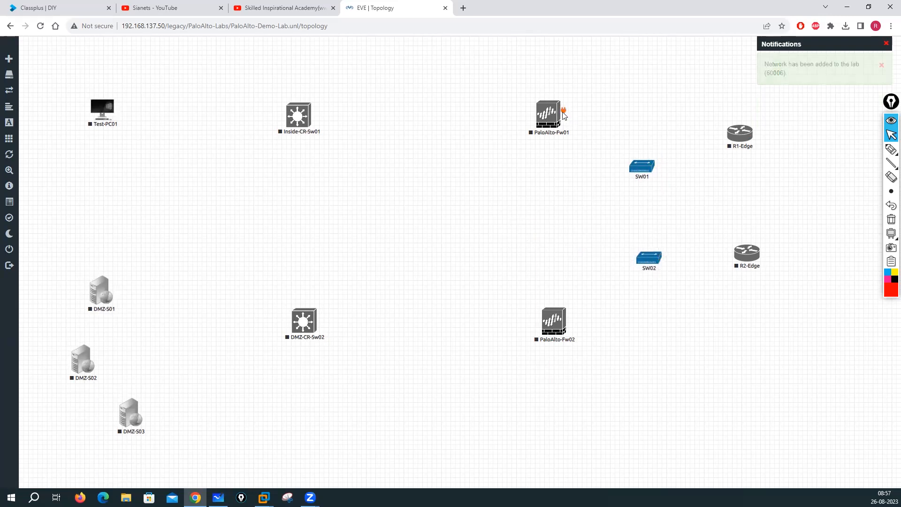
# Connect SW01 to eth1/1 on PaloAlto-Fw01, eth1/1 on PaloAlto-Fw02 and Gi0/0 on R1-Edge.
pyautogui.moveTo(599, 125); pyautogui.dragTo(641, 166)
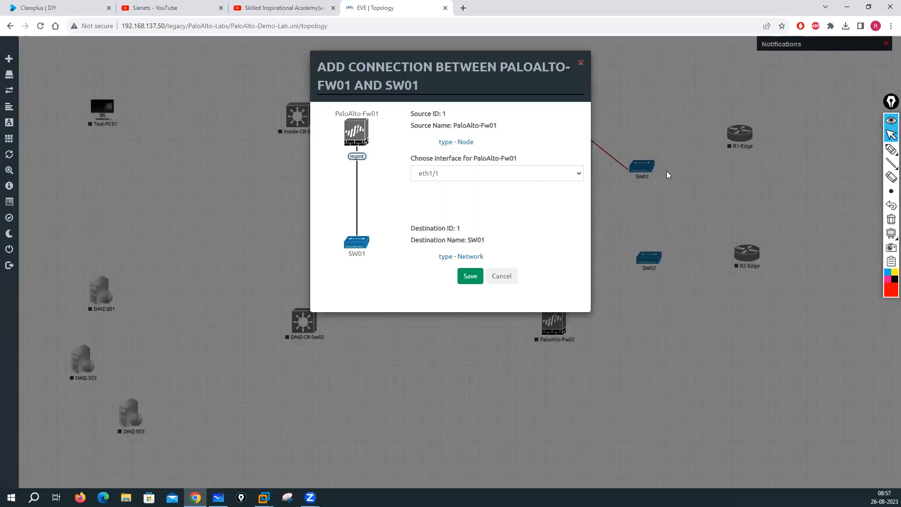
pyautogui.click(471, 276)
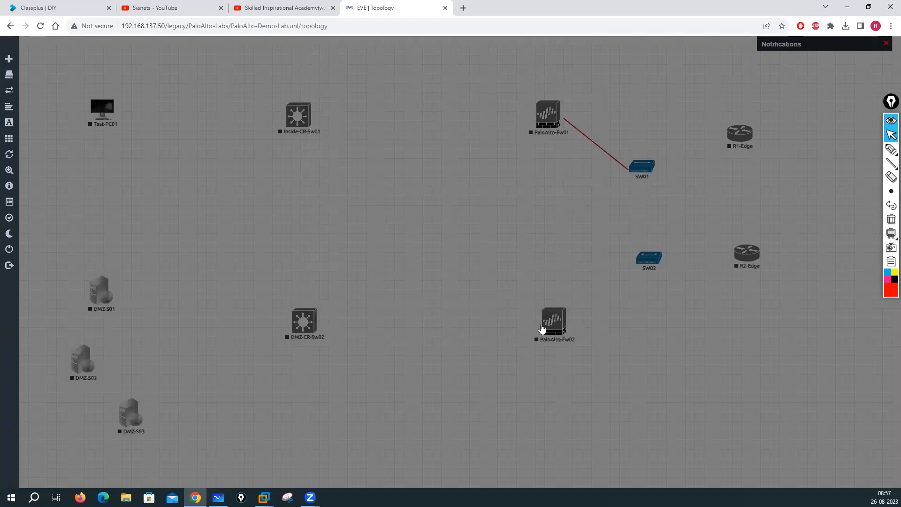
pyautogui.moveTo(568, 311); pyautogui.dragTo(642, 168)
pyautogui.click(475, 281)
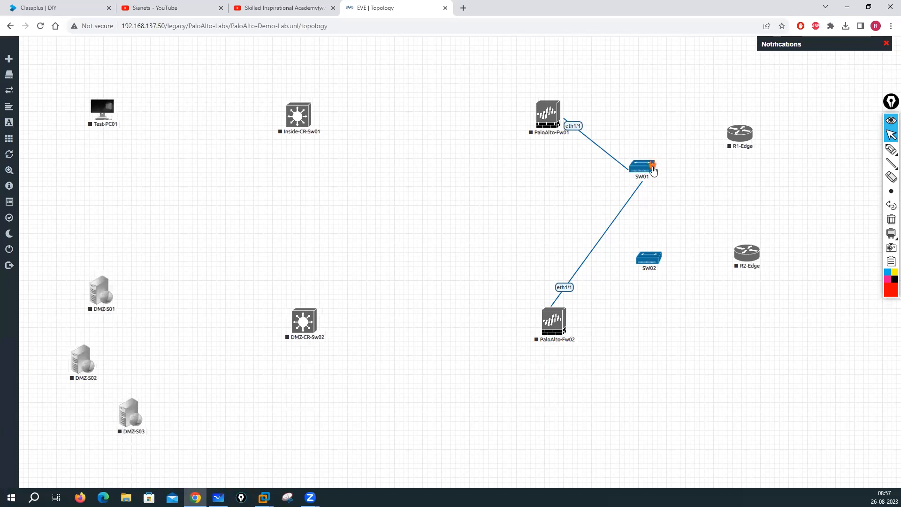
pyautogui.moveTo(654, 170); pyautogui.dragTo(737, 137)
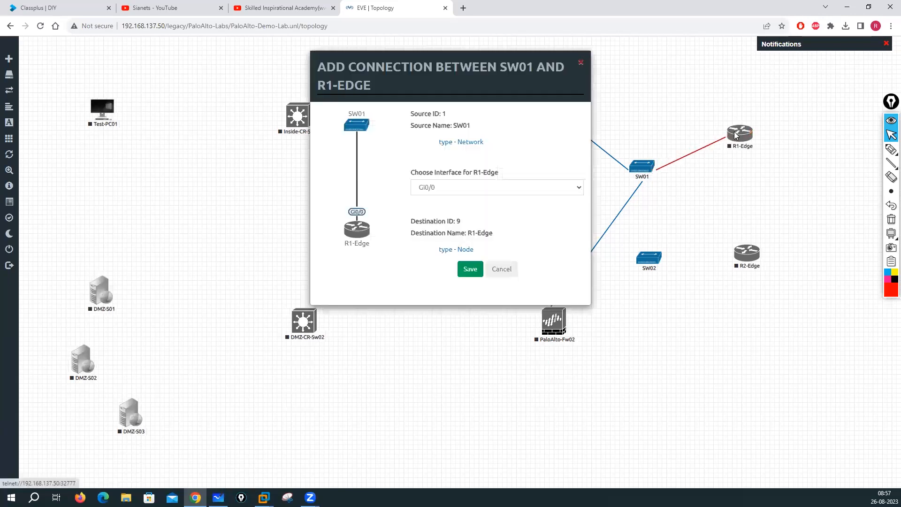
pyautogui.click(467, 271)
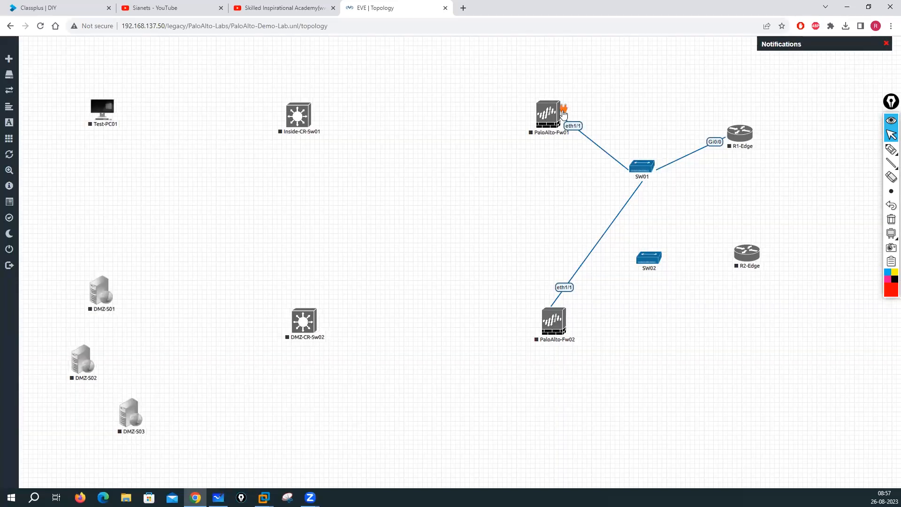
# Connect SW02 to eth1/2 on PaloAlto-Fw01, eth1/2 on PaloAlto-Fw02 and Gi0/0 on R2-Edge.
pyautogui.moveTo(564, 113); pyautogui.dragTo(650, 260)
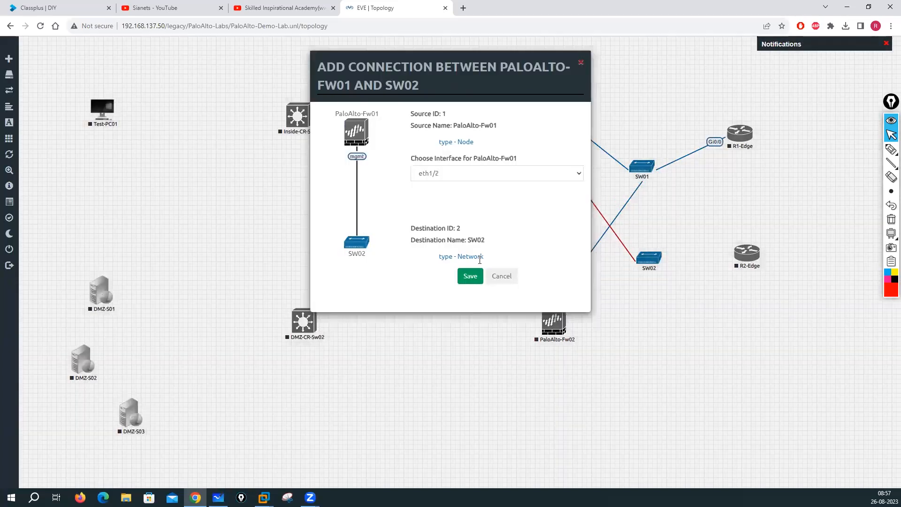
pyautogui.click(469, 275)
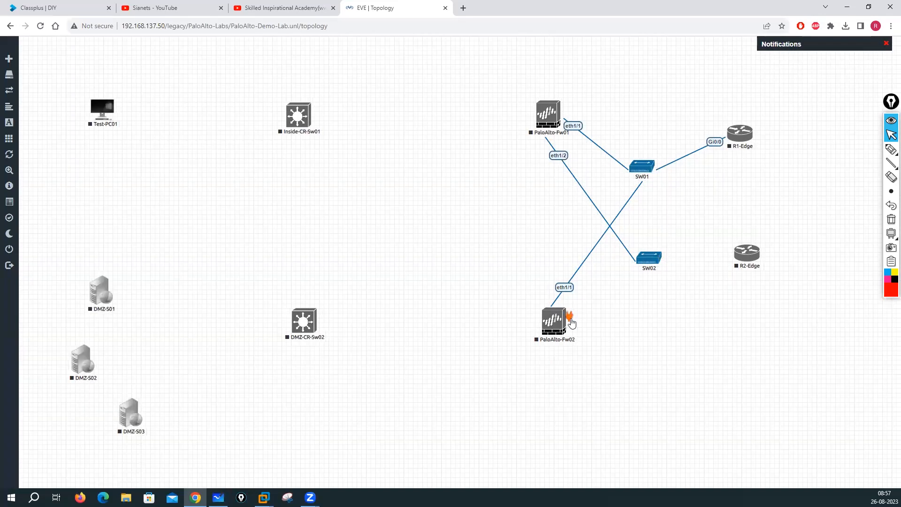
pyautogui.moveTo(569, 314); pyautogui.dragTo(637, 265)
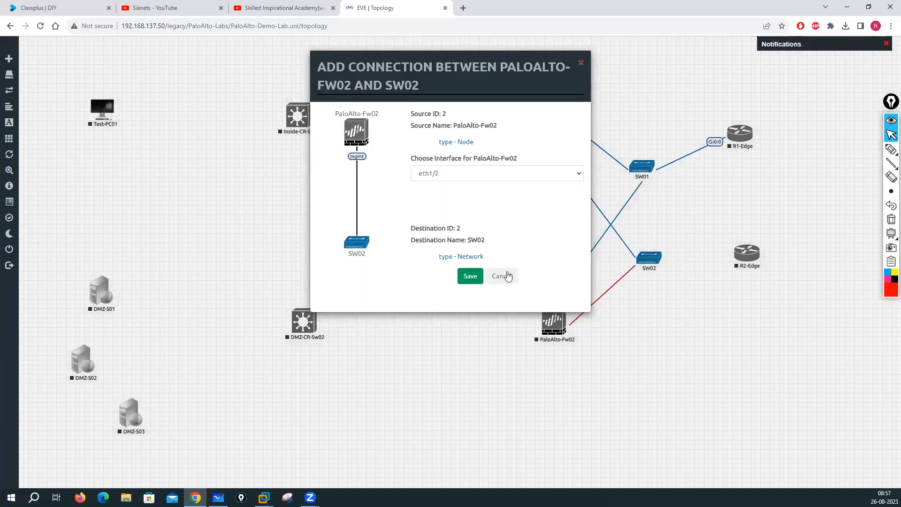
pyautogui.click(468, 276)
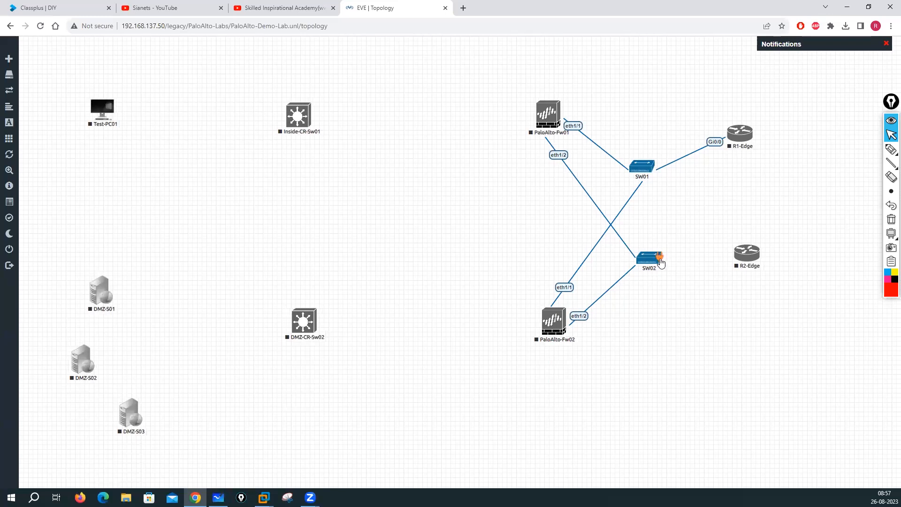
pyautogui.moveTo(661, 263); pyautogui.dragTo(745, 255)
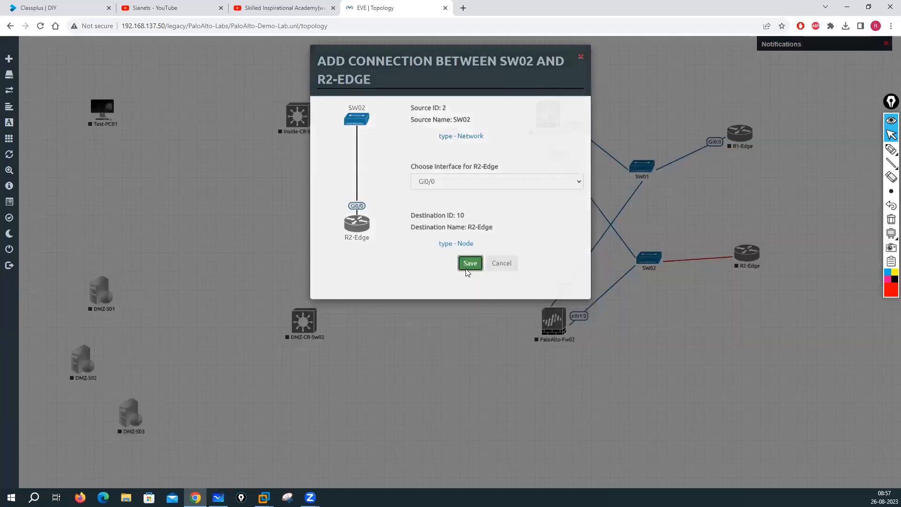
pyautogui.click(468, 271)
# Reposition the edge routers so R1-Edge sits up and right of SW01 and R2-Edge down and right of SW02.
pyautogui.moveTo(743, 257); pyautogui.dragTo(778, 301)
pyautogui.moveTo(746, 139); pyautogui.dragTo(725, 133)
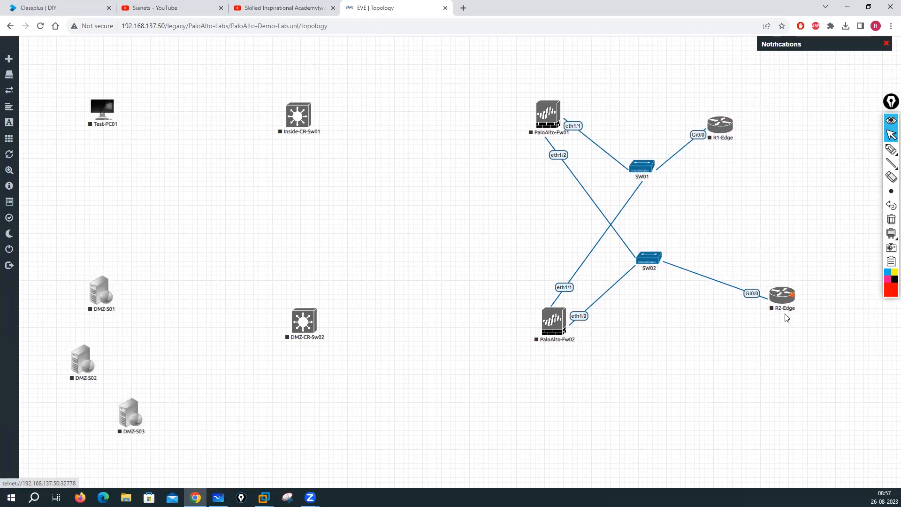
pyautogui.moveTo(771, 308); pyautogui.dragTo(744, 304)
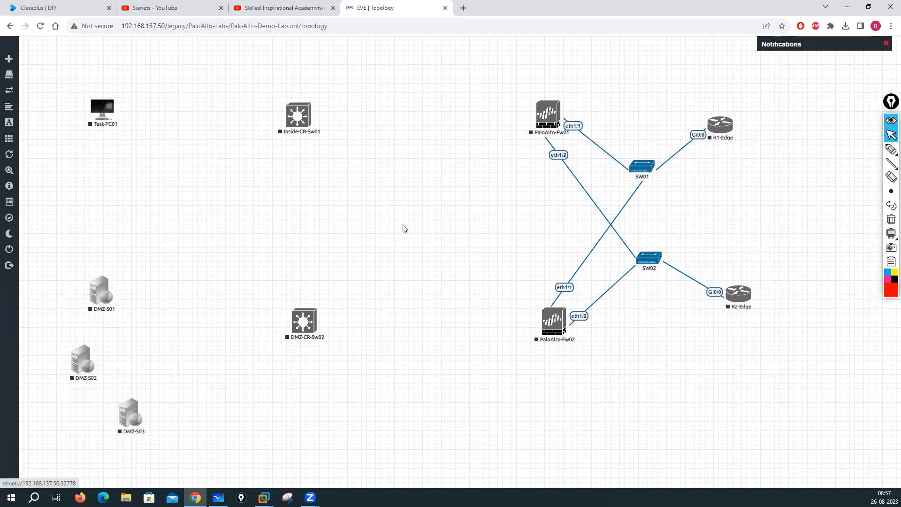
# Move Inside-CR-Sw01 and DMZ-CR-Sw02 closer to the firewalls and reduce the vertical gap between the two switches.
pyautogui.moveTo(292, 118); pyautogui.dragTo(339, 120)
pyautogui.moveTo(310, 320); pyautogui.dragTo(352, 272)
pyautogui.moveTo(345, 119); pyautogui.dragTo(341, 147)
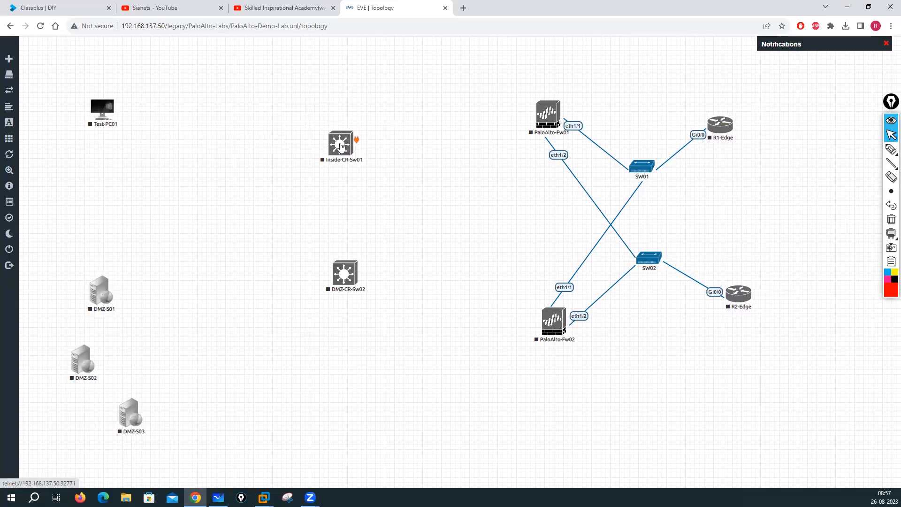
# Connect Inside-CR-Sw01 Gi0/0 to PaloAlto-Fw01 eth1/3 and Gi0/1 to PaloAlto-Fw02 eth1/3.
pyautogui.moveTo(355, 144)
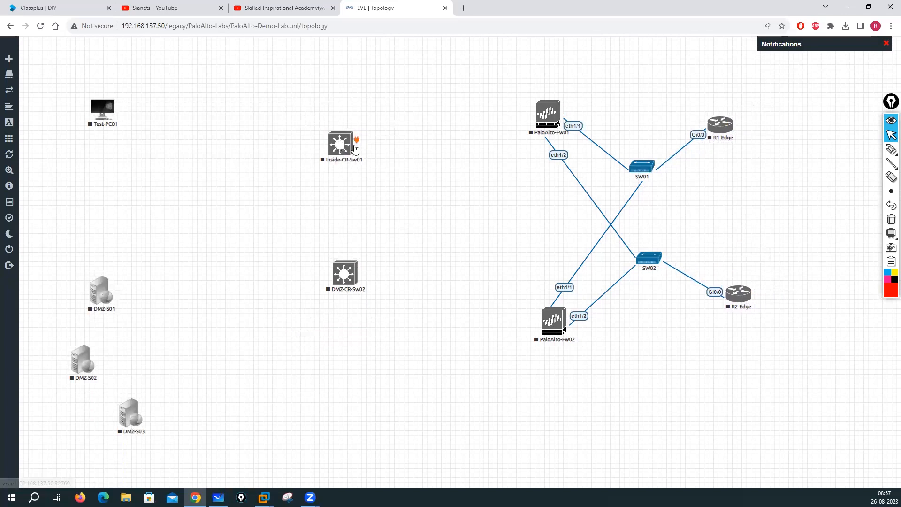
pyautogui.moveTo(357, 142); pyautogui.dragTo(543, 118)
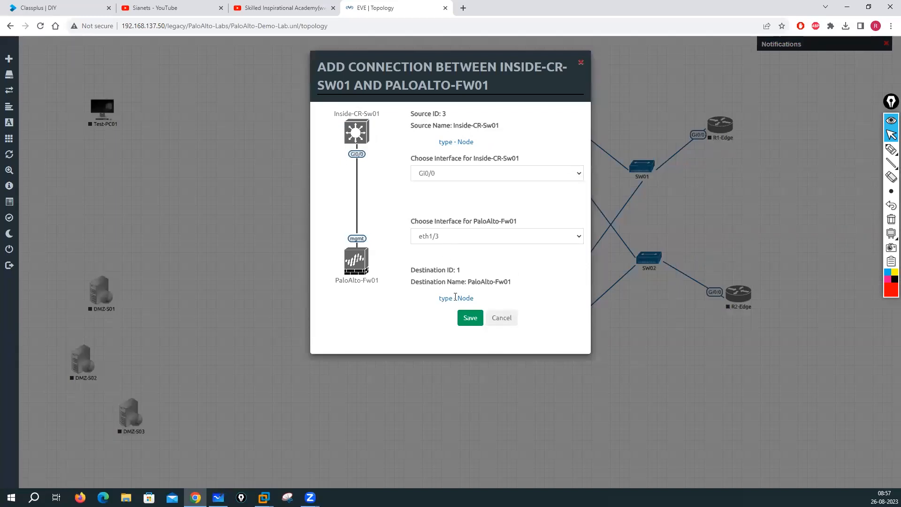
pyautogui.click(471, 319)
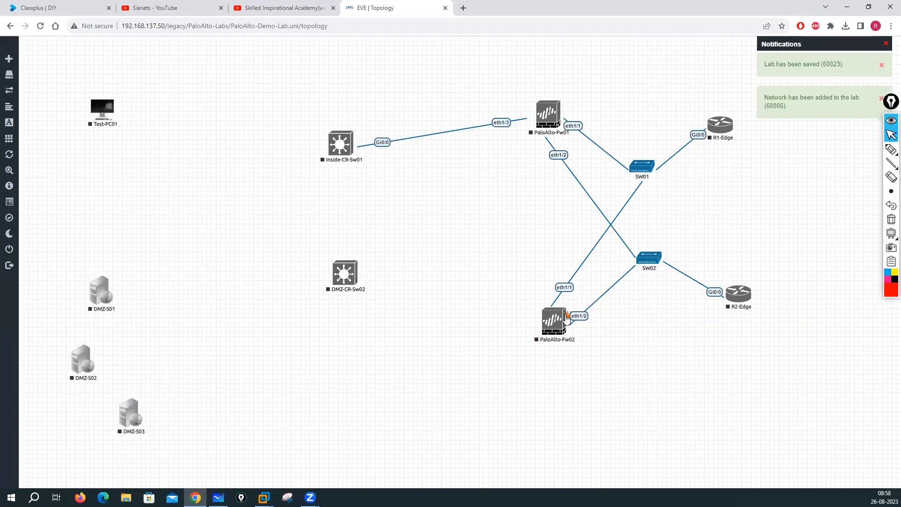
pyautogui.moveTo(570, 322); pyautogui.dragTo(342, 145)
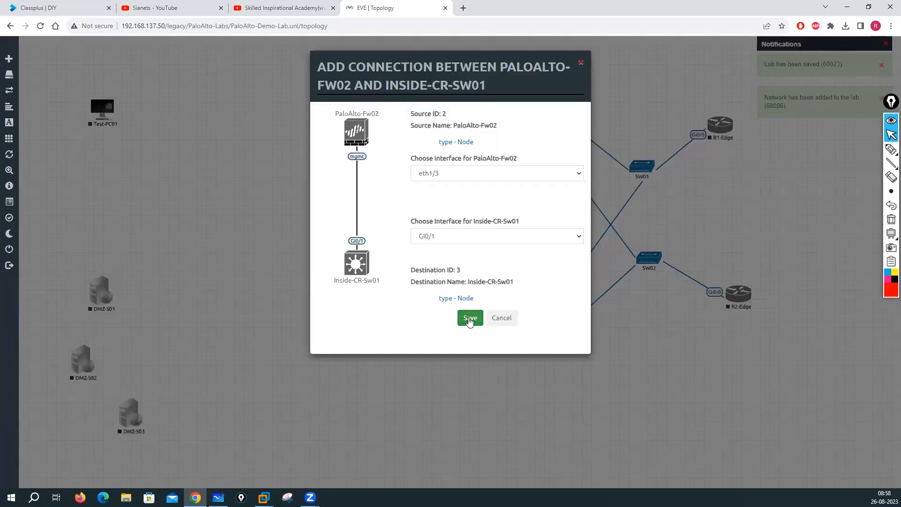
pyautogui.click(470, 318)
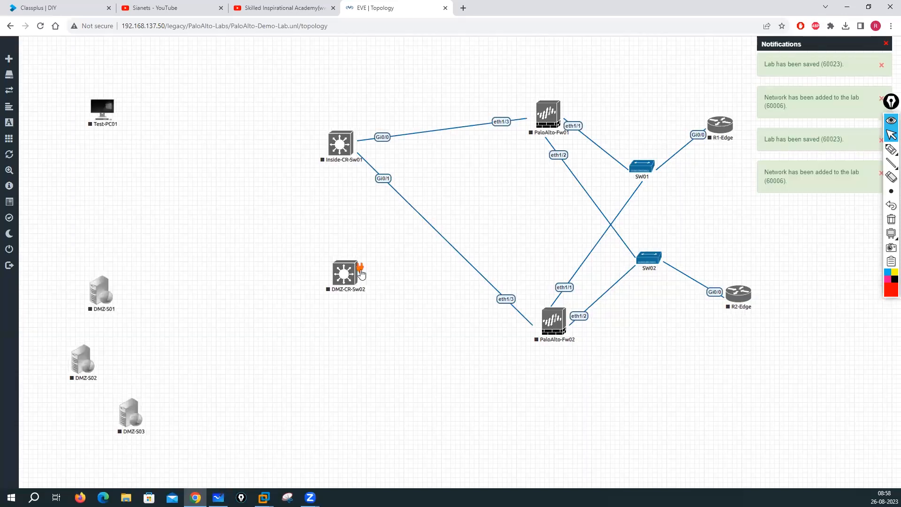
# Connect DMZ-CR-Sw02 Gi0/0 to PaloAlto-Fw01 eth1/4 and Gi0/1 to PaloAlto-Fw02 eth1/4.
pyautogui.moveTo(359, 269); pyautogui.dragTo(544, 125)
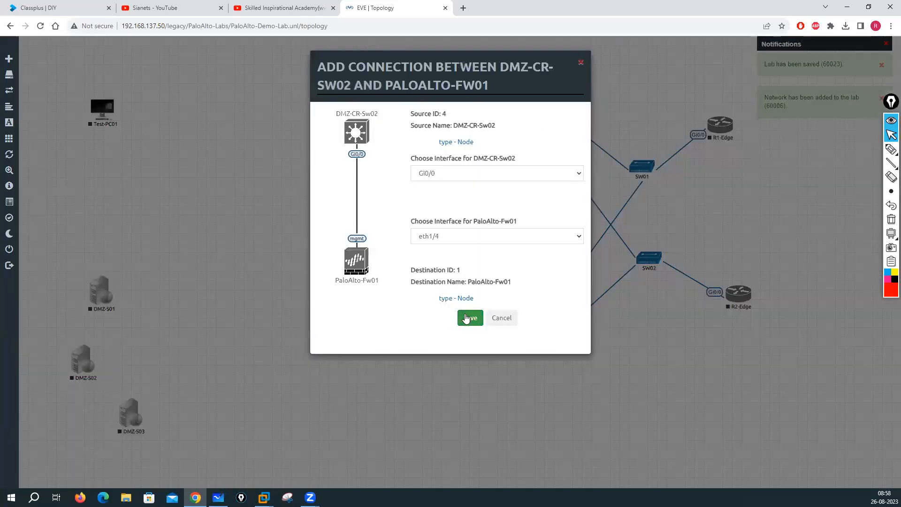
pyautogui.click(467, 318)
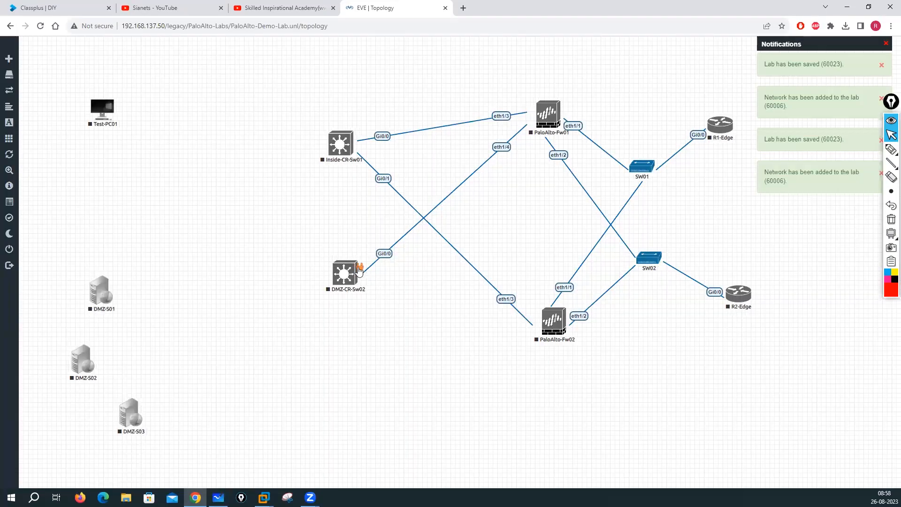
pyautogui.moveTo(360, 270); pyautogui.dragTo(552, 324)
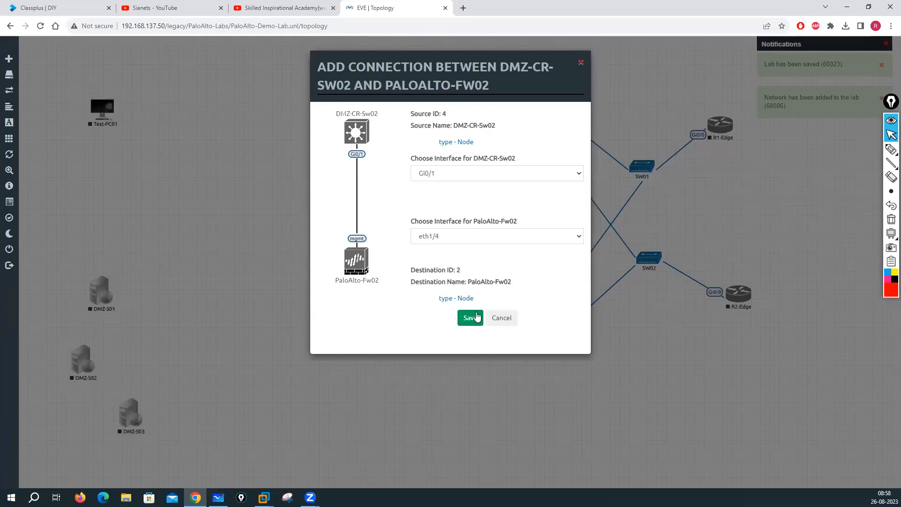
pyautogui.click(470, 318)
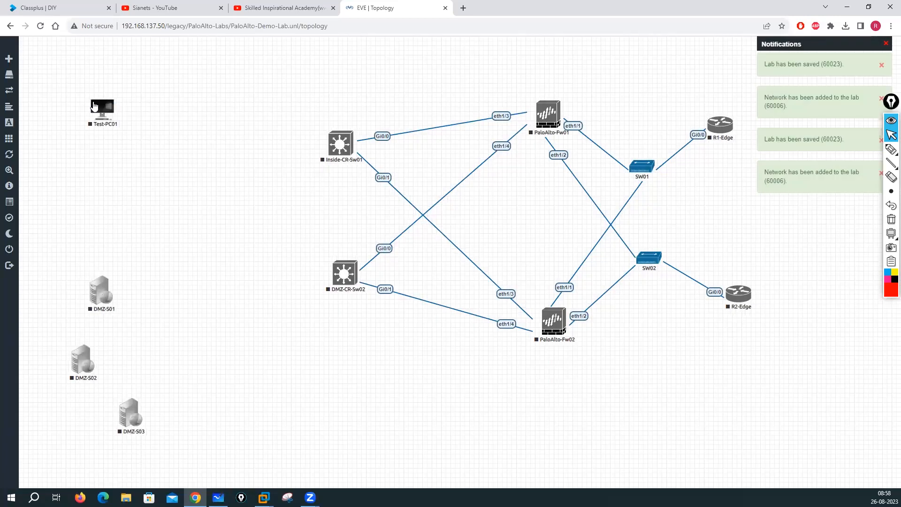
# Connect Test-PC01 e0 to Inside-CR-Sw01 Gi0/2 and move the PC closer to the switch, level with it.
pyautogui.moveTo(94, 106); pyautogui.dragTo(334, 144)
pyautogui.click(471, 318)
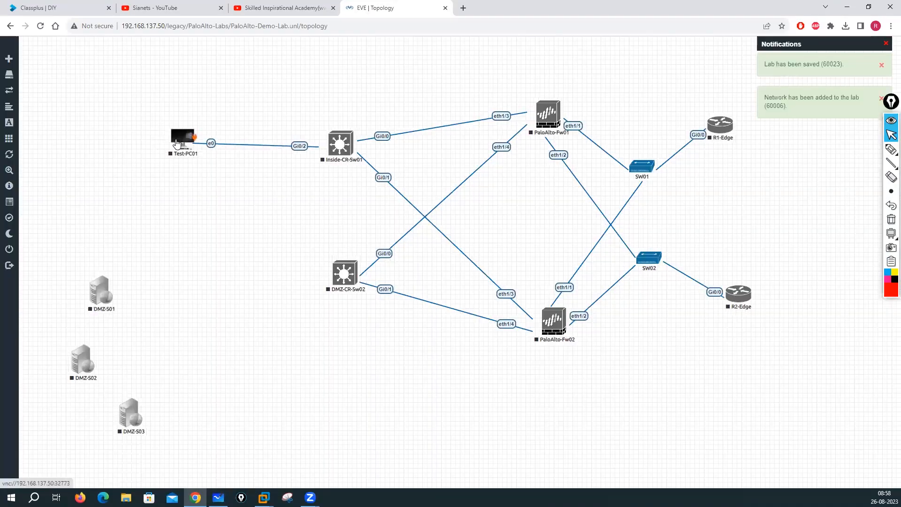
pyautogui.moveTo(176, 144); pyautogui.dragTo(176, 146)
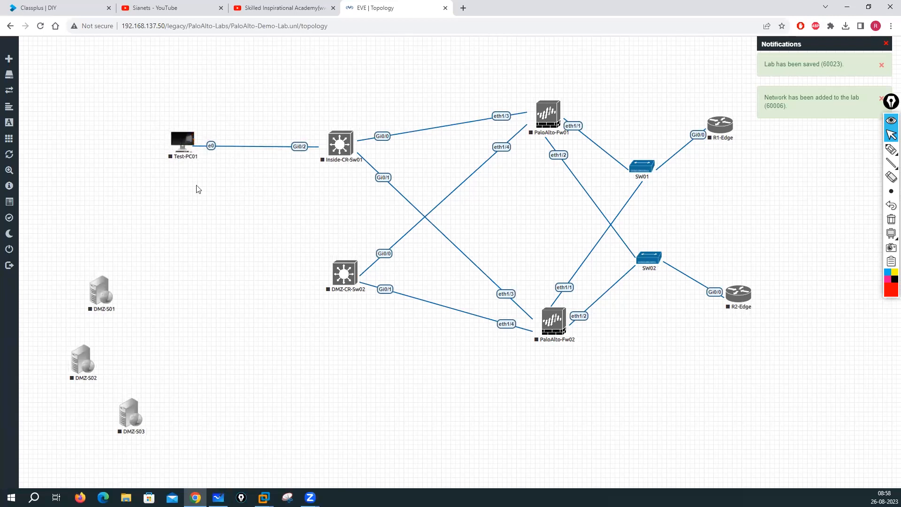
# Arrange DMZ-S01, DMZ-S02 and DMZ-S03 in a vertical column beside DMZ-CR-Sw02, below Test-PC01.
pyautogui.moveTo(104, 294); pyautogui.dragTo(176, 231)
pyautogui.moveTo(77, 368); pyautogui.dragTo(161, 310)
pyautogui.moveTo(137, 402); pyautogui.dragTo(164, 373)
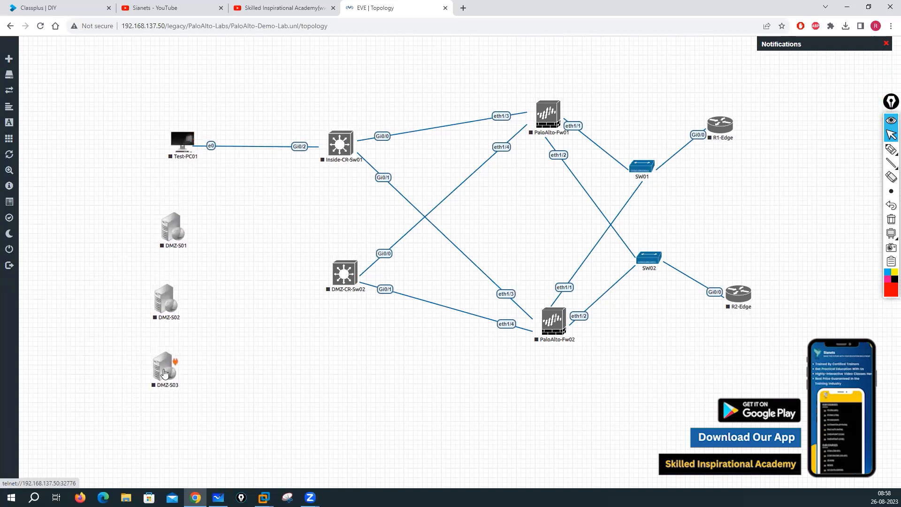
# Connect fa0/0 of DMZ-S01, DMZ-S02 and DMZ-S03 to DMZ-CR-Sw02 Gi0/2, Gi0/3 and Gi1/0 respectively.
pyautogui.moveTo(269, 266); pyautogui.dragTo(345, 275)
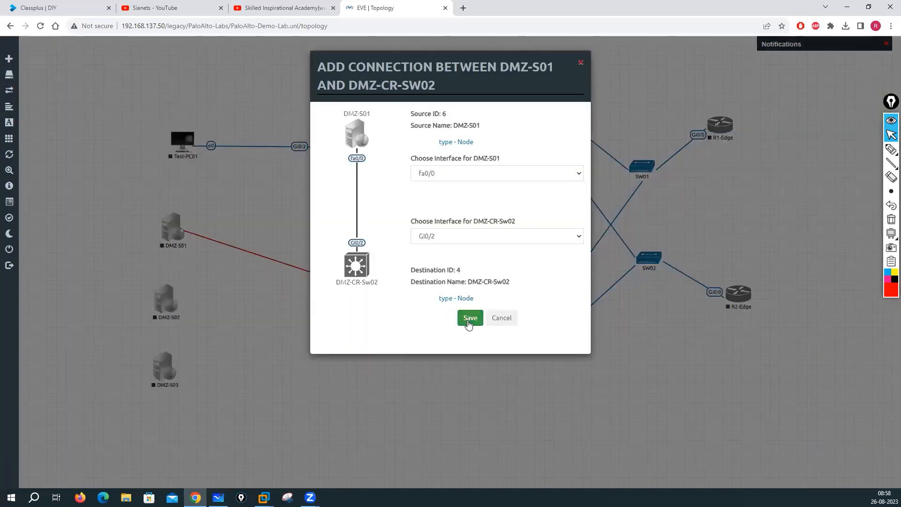
pyautogui.click(468, 319)
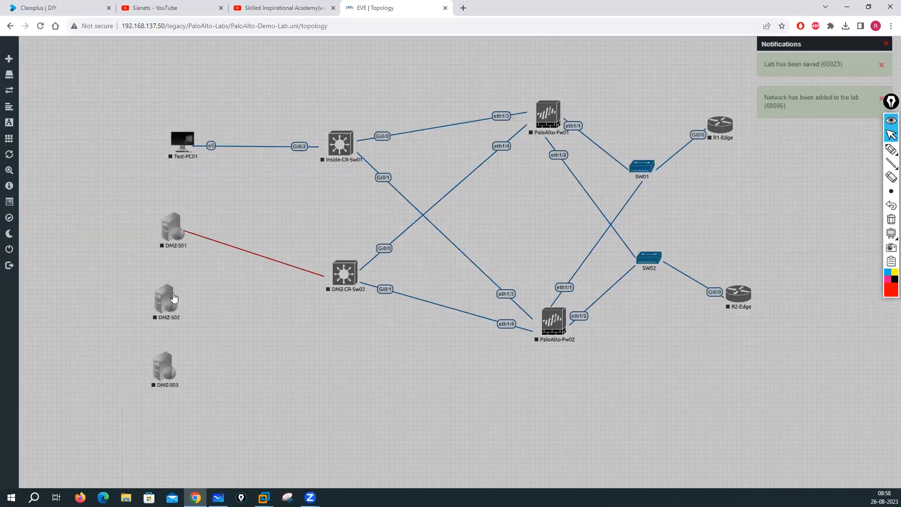
pyautogui.moveTo(178, 298); pyautogui.dragTo(371, 281)
pyautogui.click(469, 316)
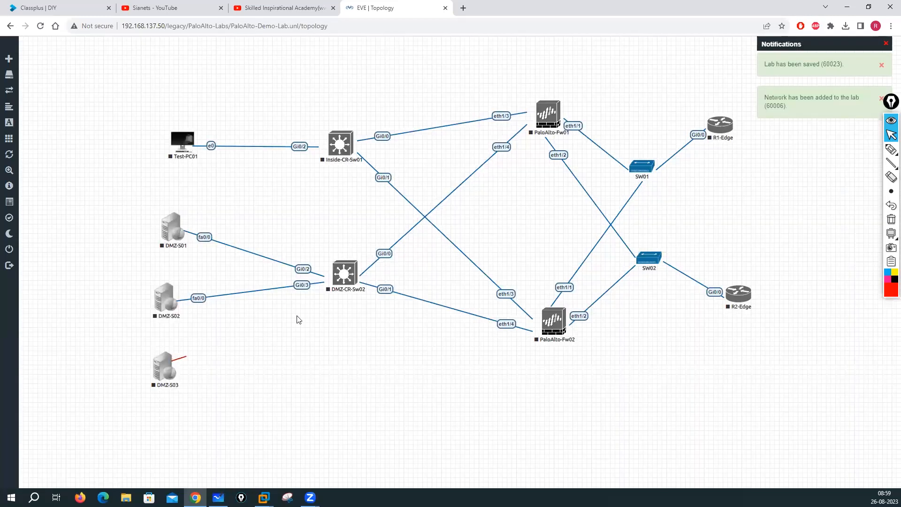
pyautogui.moveTo(173, 369); pyautogui.dragTo(359, 287)
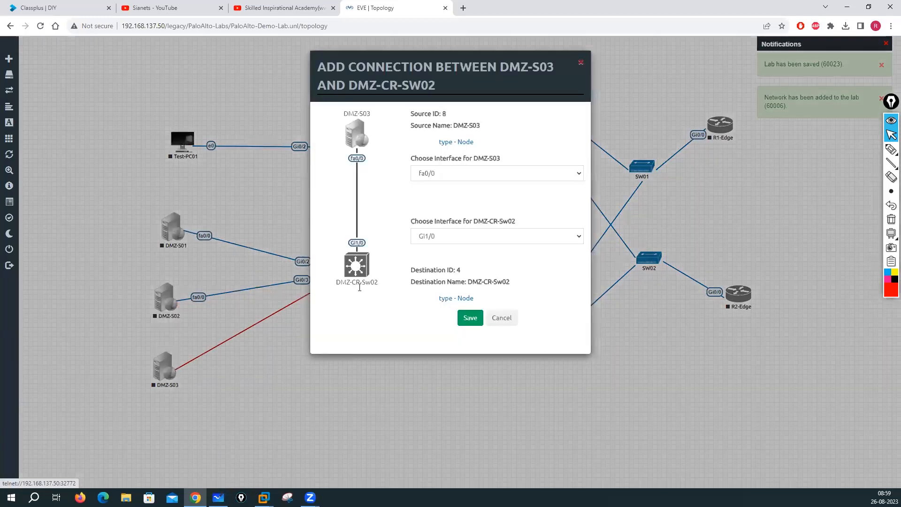
pyautogui.click(469, 318)
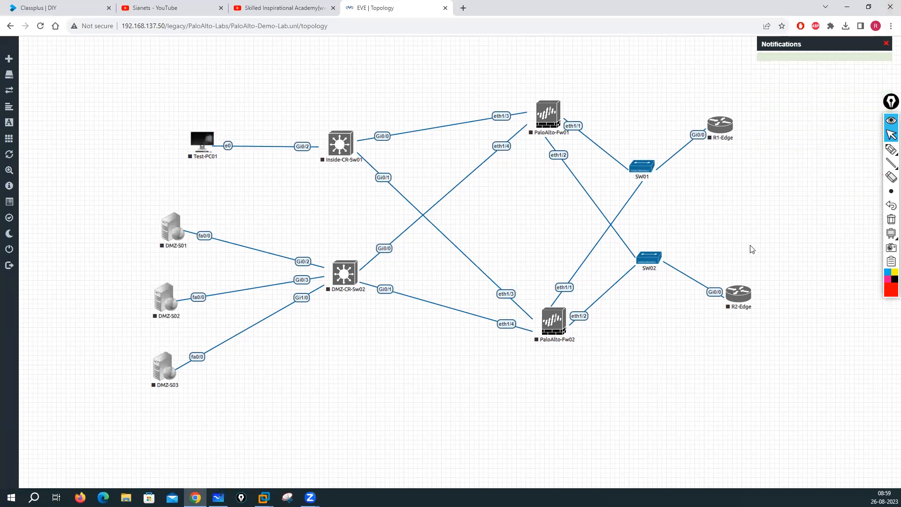
# Add a Cloud1 network named Internet on the outer side of R1-Edge, leaving some distance from the router.
pyautogui.rightClick(786, 118)
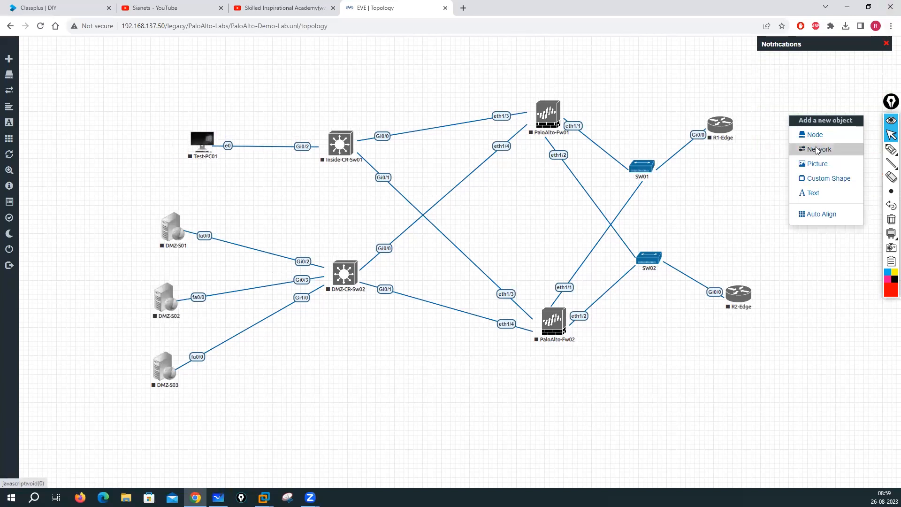
pyautogui.click(818, 149)
pyautogui.click(412, 152)
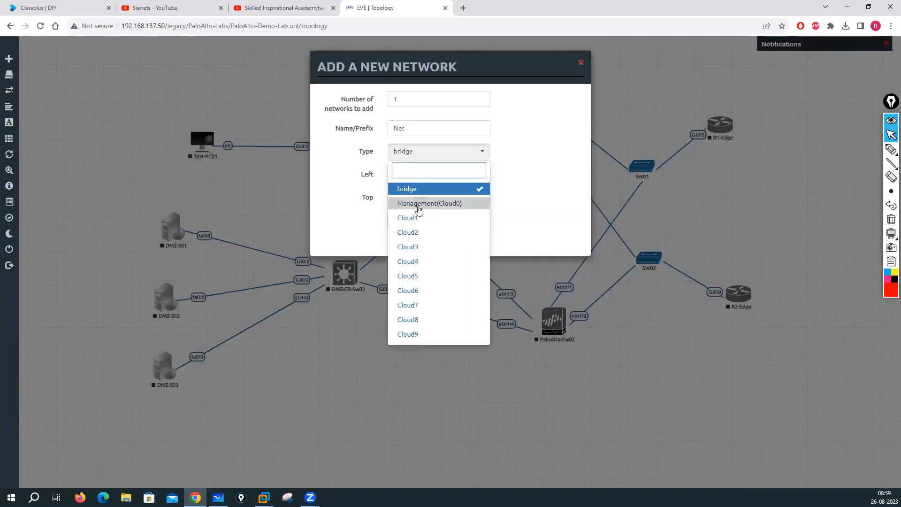
pyautogui.click(409, 218)
pyautogui.click(418, 132)
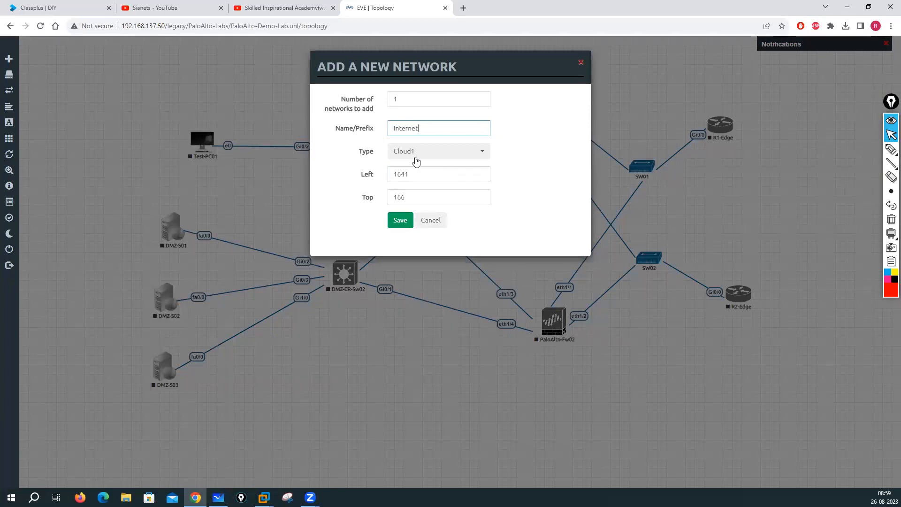
pyautogui.click(400, 220)
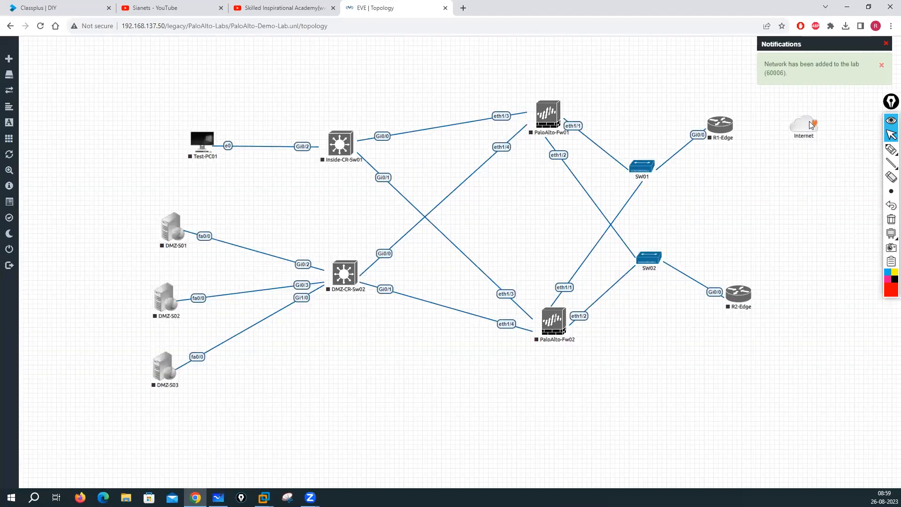
pyautogui.moveTo(812, 124); pyautogui.dragTo(839, 122)
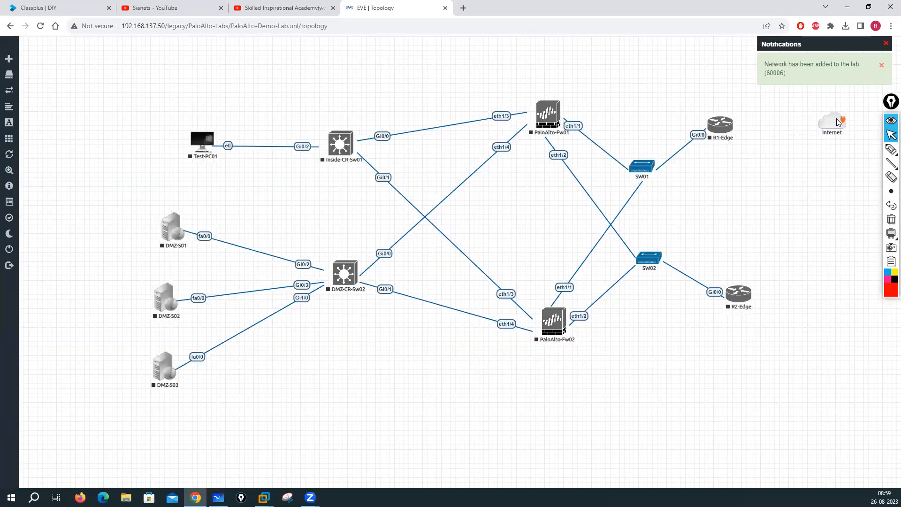
pyautogui.rightClick(755, 214)
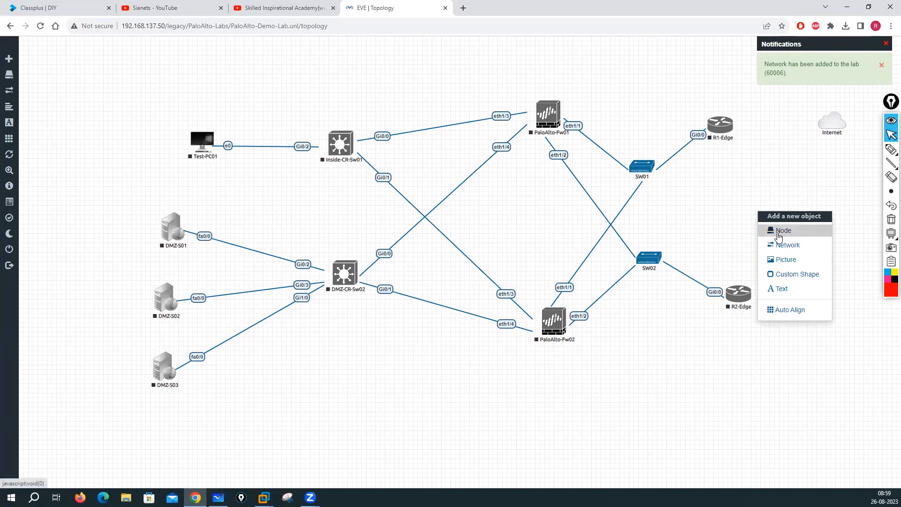
pyautogui.click(780, 245)
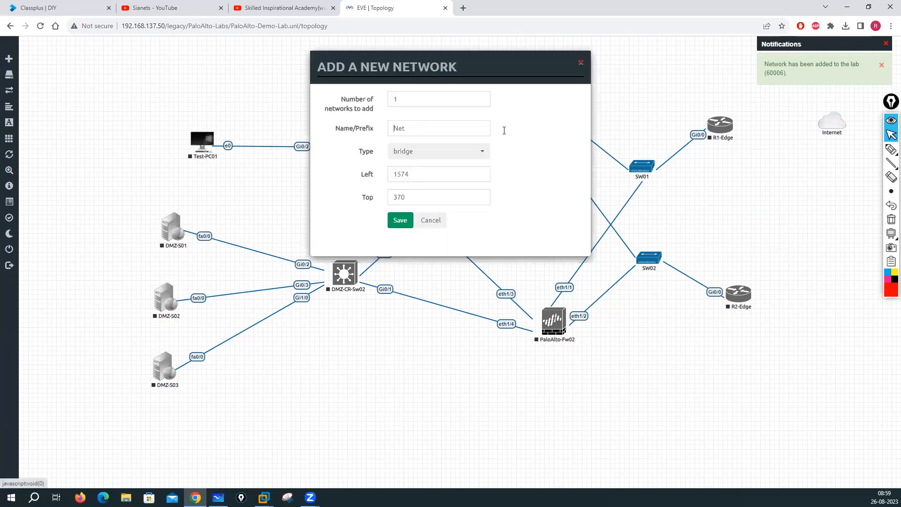
pyautogui.click(455, 158)
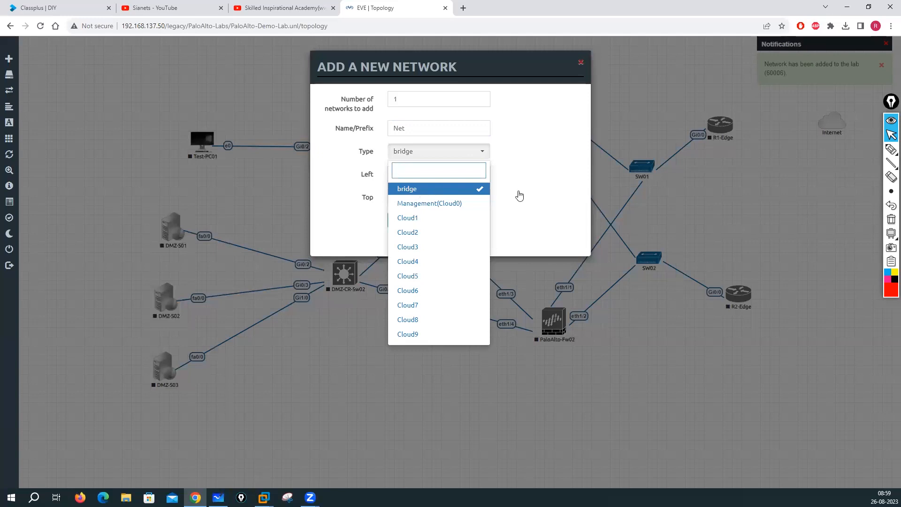
pyautogui.click(781, 199)
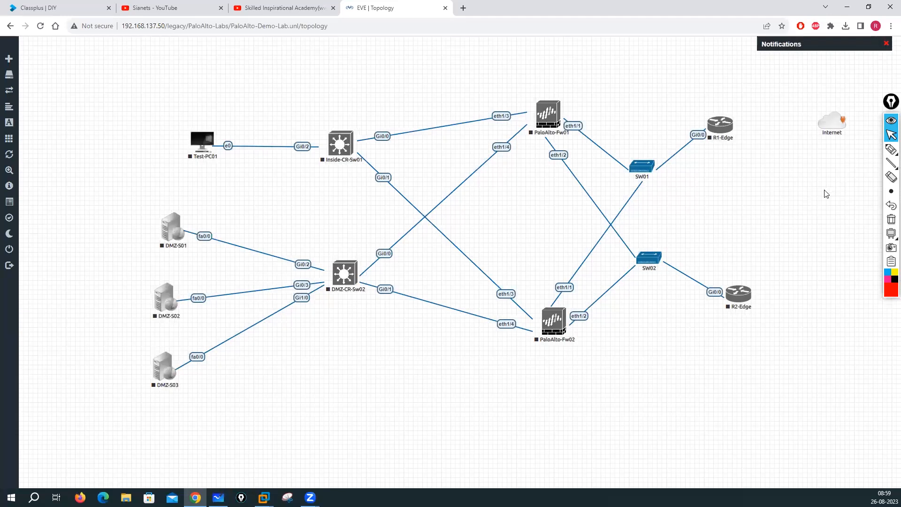
# Place the Internet cloud between the edge routers' levels and connect it to R1-Edge Gi0/1 and R2-Edge Gi0/1.
pyautogui.moveTo(834, 127); pyautogui.dragTo(719, 125)
pyautogui.click(464, 268)
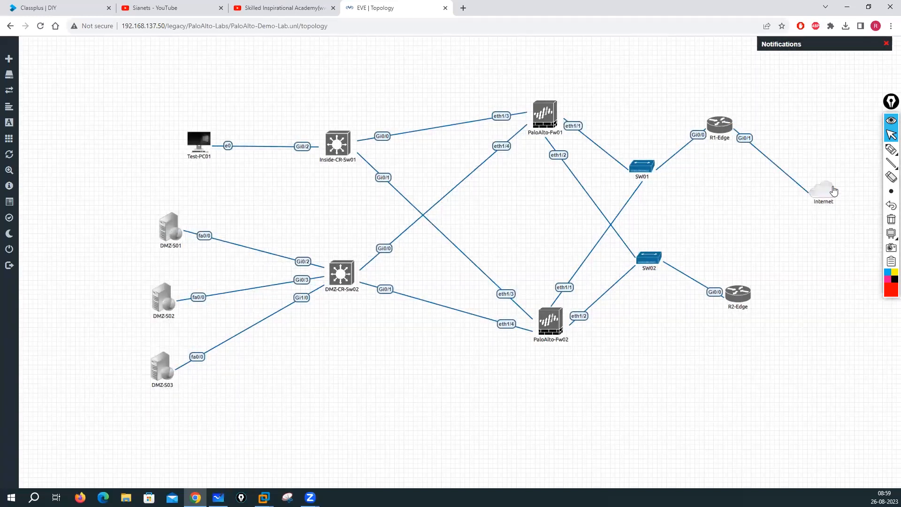
pyautogui.moveTo(834, 189); pyautogui.dragTo(747, 294)
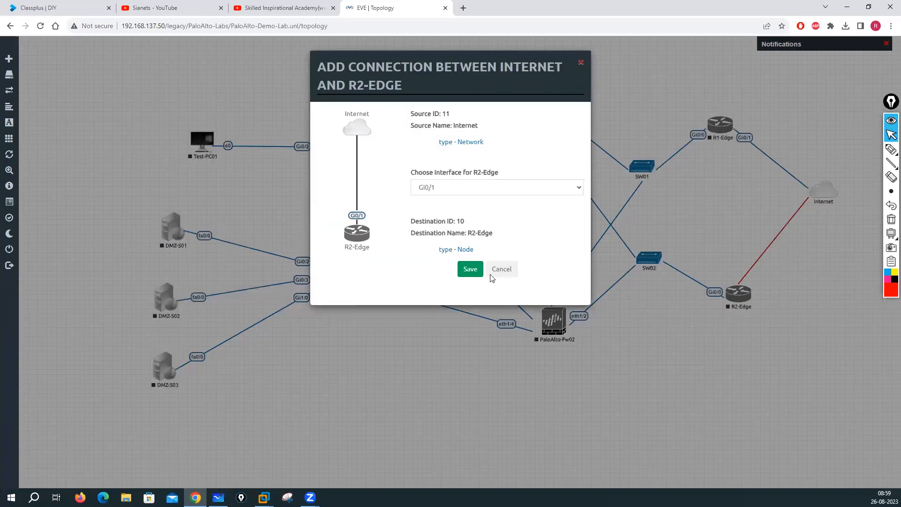
pyautogui.click(470, 269)
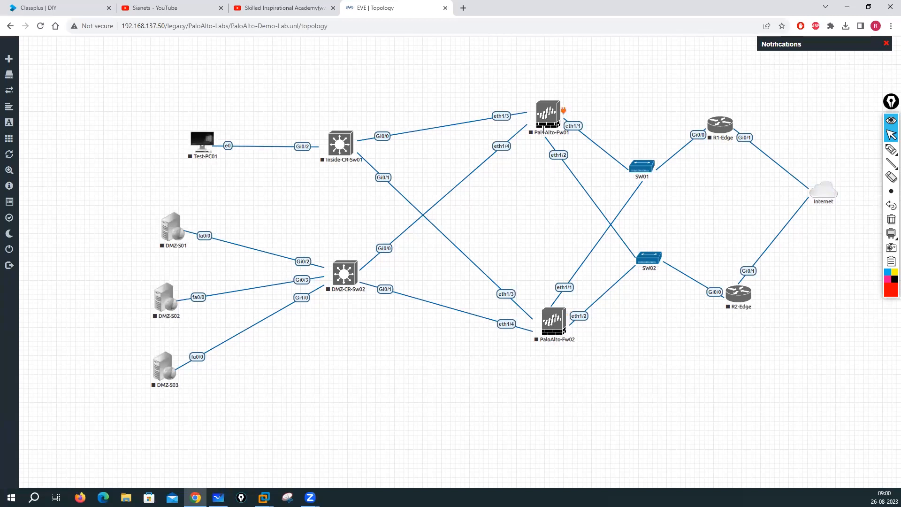
# Connect PaloAlto-Fw01 to PaloAlto-Fw02 with three links, pairing eth1/5, eth1/6 and eth1/7 on both firewalls.
pyautogui.moveTo(563, 111); pyautogui.dragTo(554, 310)
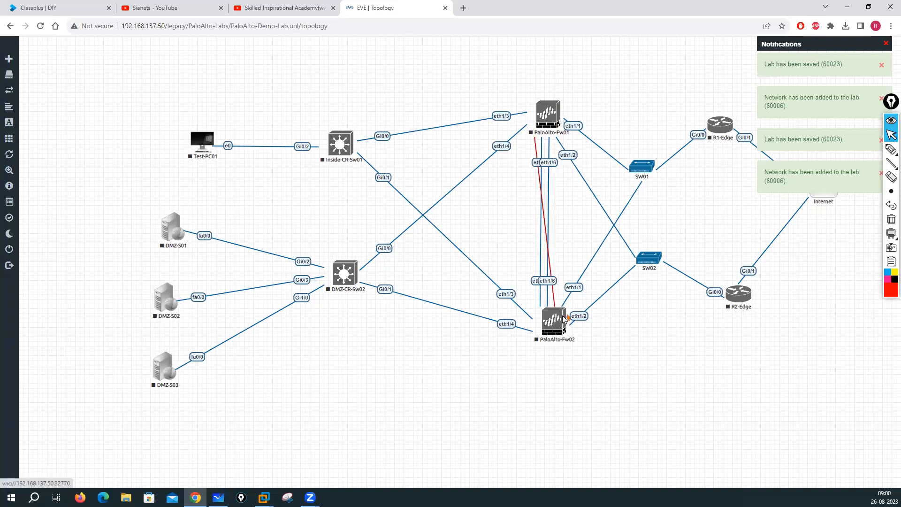
pyautogui.moveTo(564, 319); pyautogui.dragTo(564, 319)
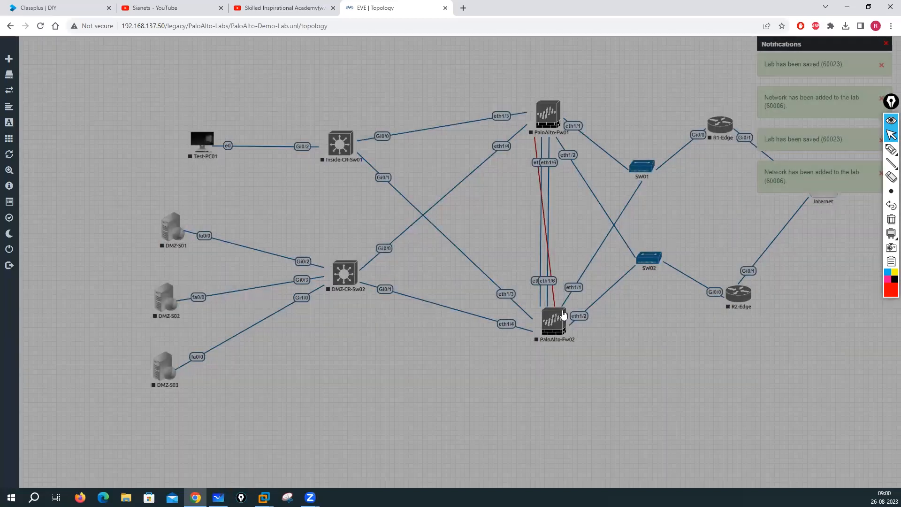
pyautogui.moveTo(564, 314); pyautogui.dragTo(563, 308)
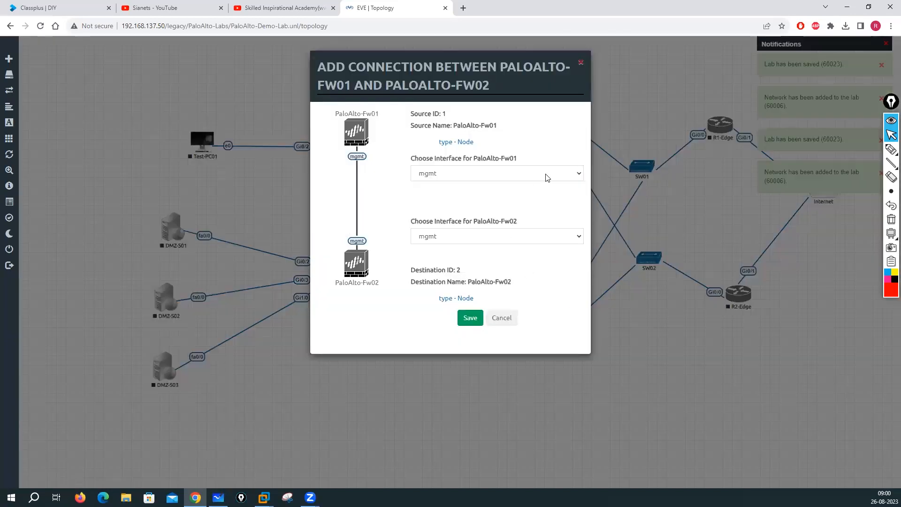
pyautogui.click(434, 176)
pyautogui.click(499, 321)
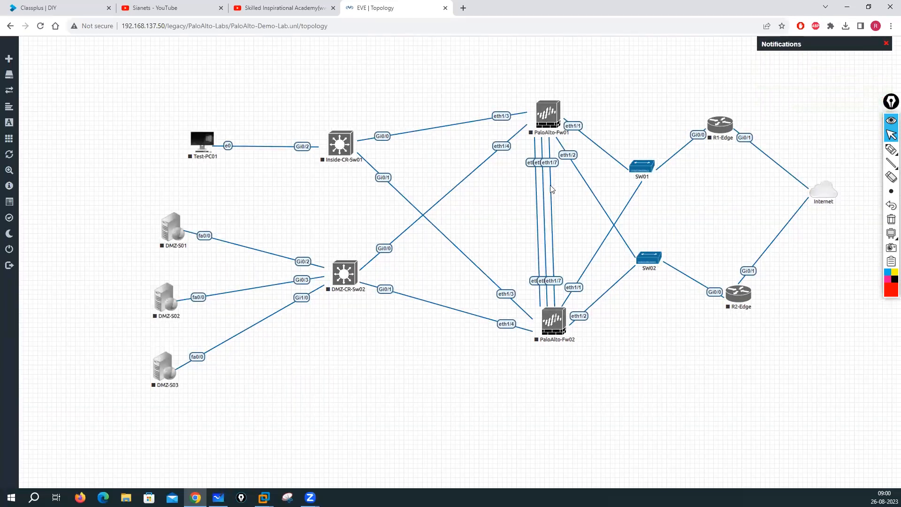
# Delete the eth1/7 link between PaloAlto-Fw01 and PaloAlto-Fw02.
pyautogui.rightClick(552, 189)
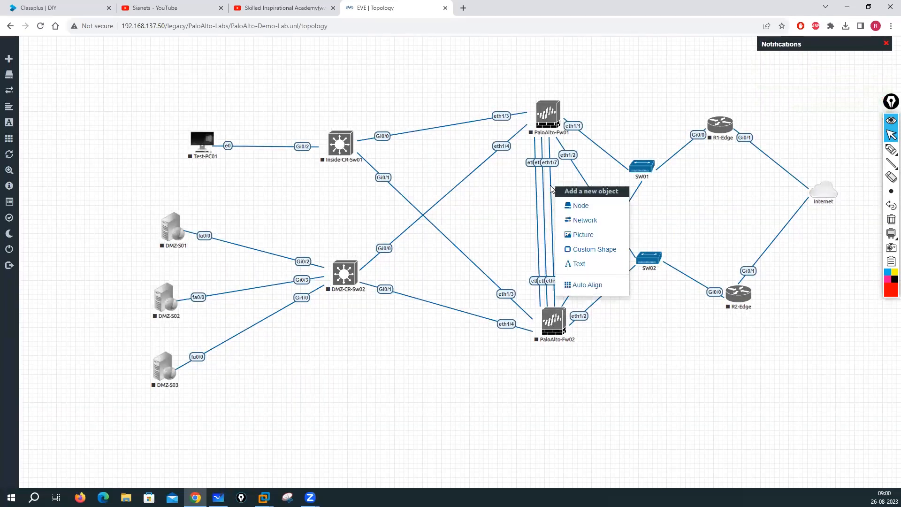
pyautogui.click(512, 453)
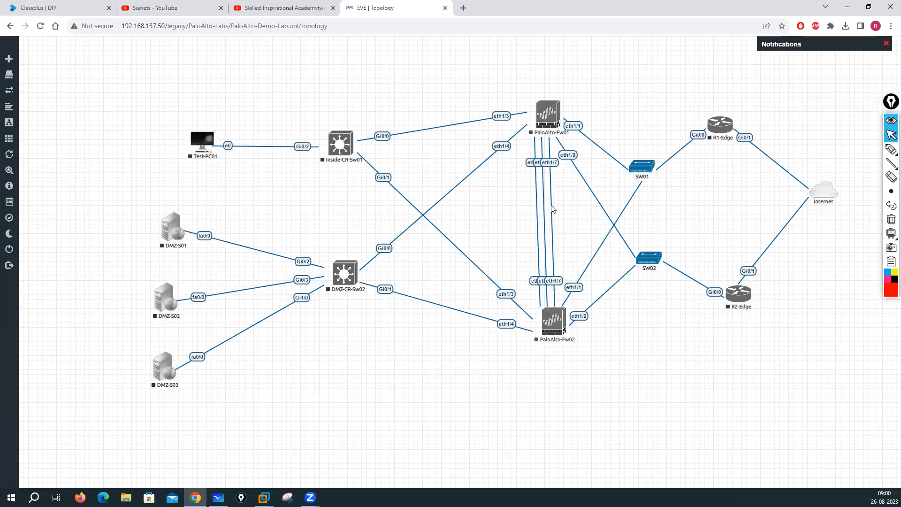
pyautogui.rightClick(554, 207)
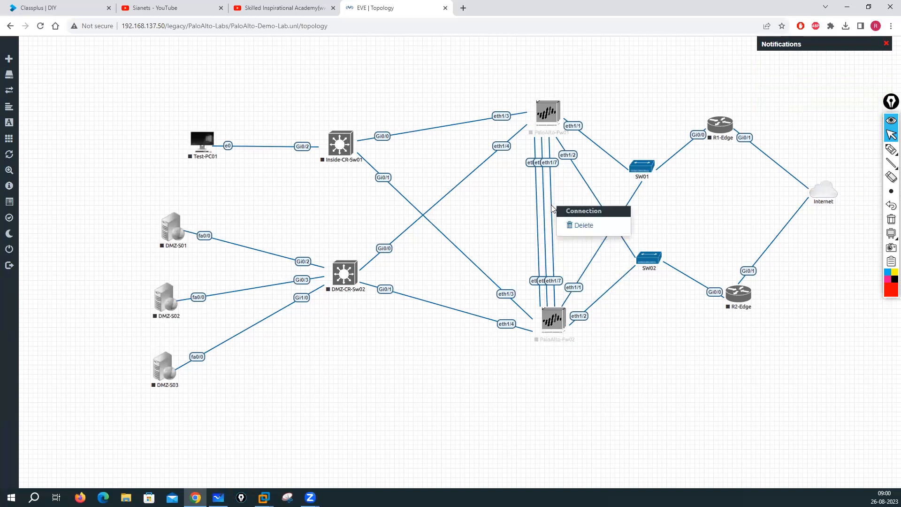
pyautogui.click(578, 225)
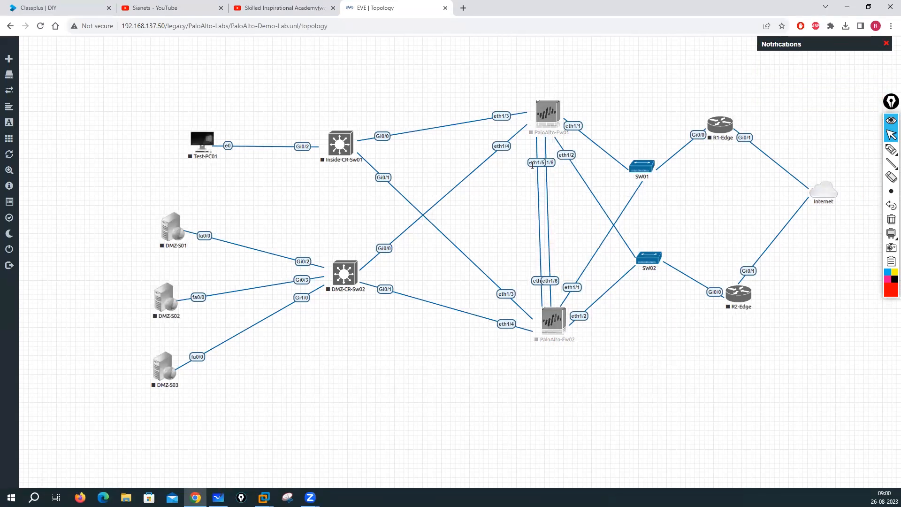
# Set the number of Ethernet interfaces on PaloAlto-Fw01 to 16 and save the node.
pyautogui.rightClick(546, 119)
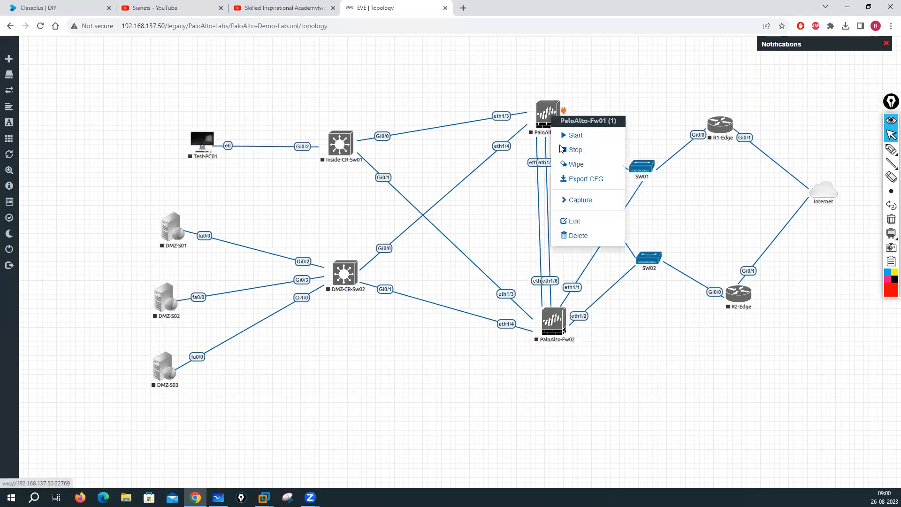
pyautogui.click(577, 221)
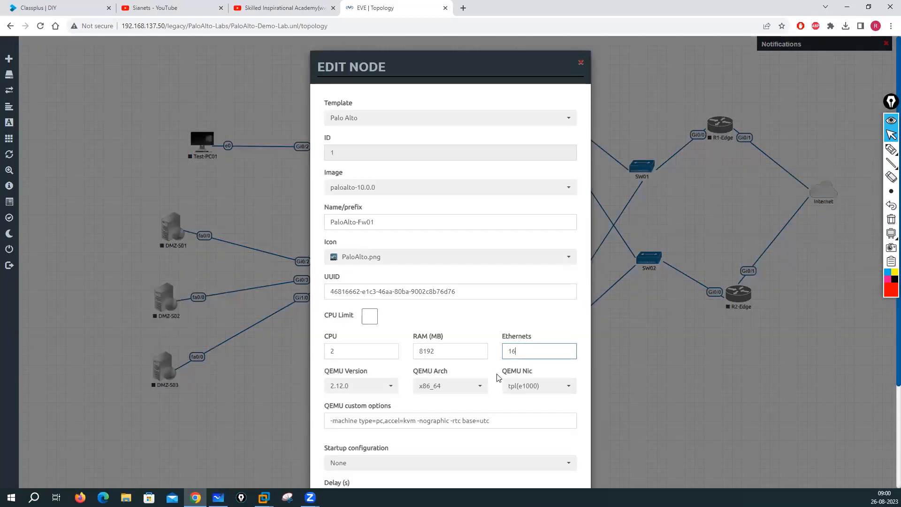
pyautogui.scroll(-3, 498, 377)
pyautogui.click(403, 459)
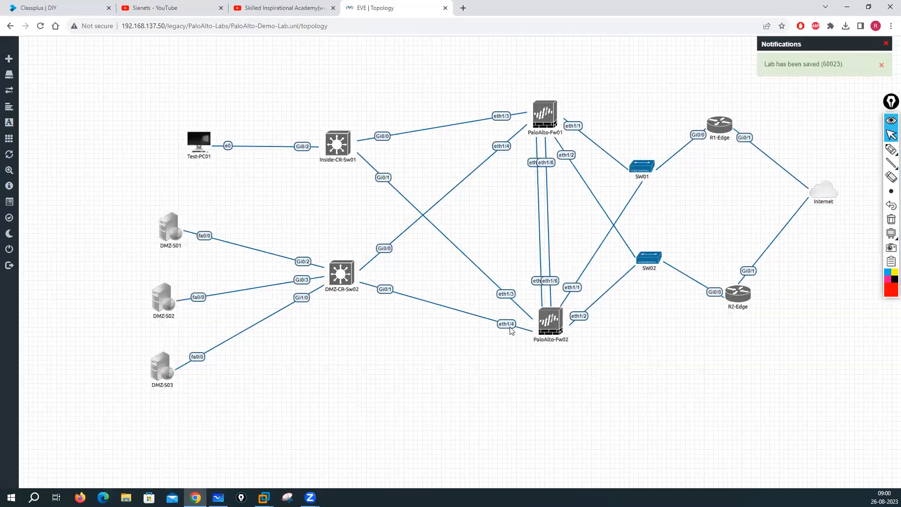
# Set the number of Ethernet interfaces on PaloAlto-Fw02 to 16 and save the node.
pyautogui.rightClick(554, 331)
pyautogui.click(583, 441)
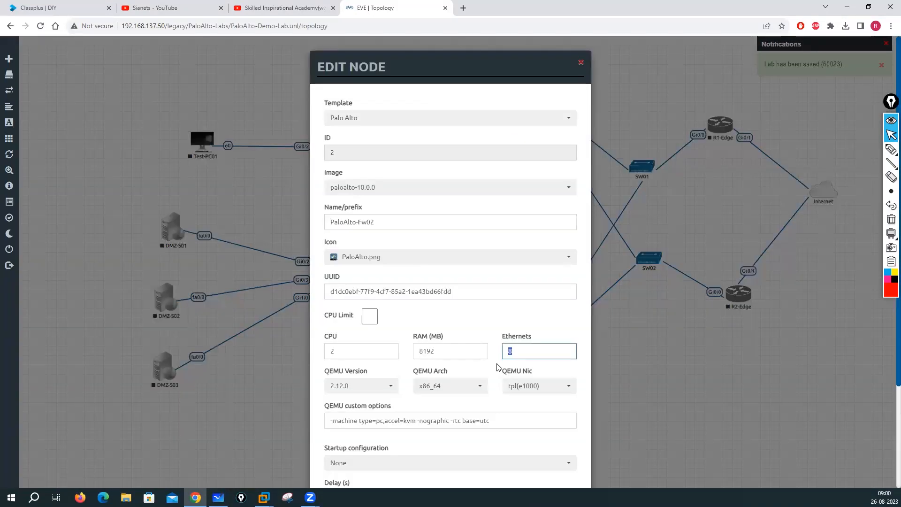
pyautogui.scroll(-3, 470, 368)
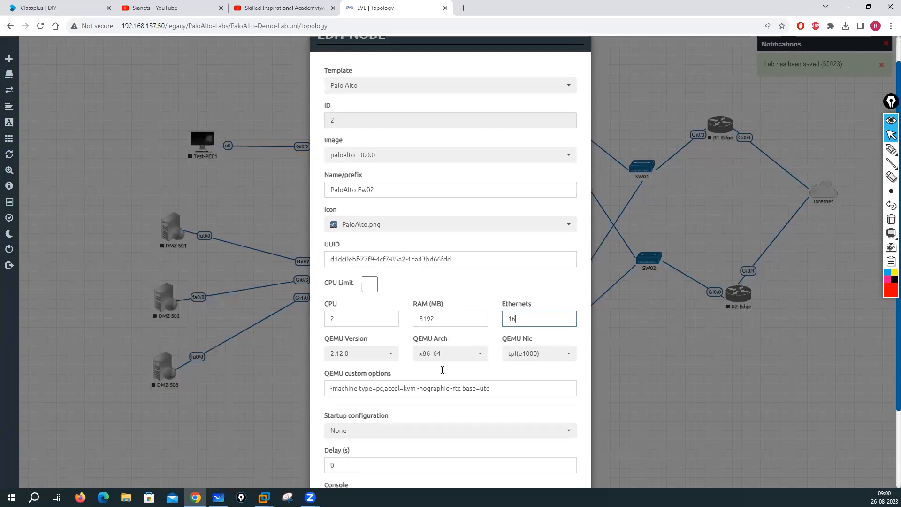
pyautogui.click(405, 460)
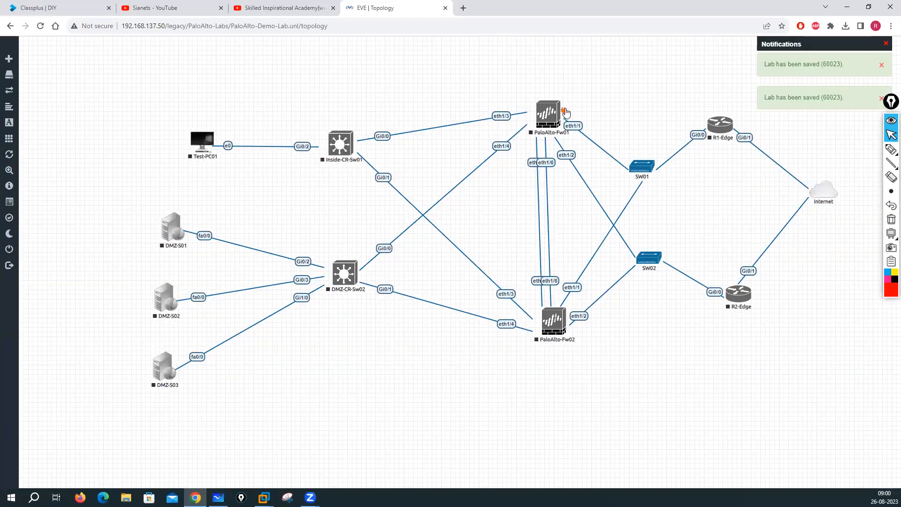
# Connect PaloAlto-Fw01 to PaloAlto-Fw02 with two more links, pairing eth1/7 and eth1/8 on both firewalls.
pyautogui.moveTo(561, 113); pyautogui.dragTo(564, 315)
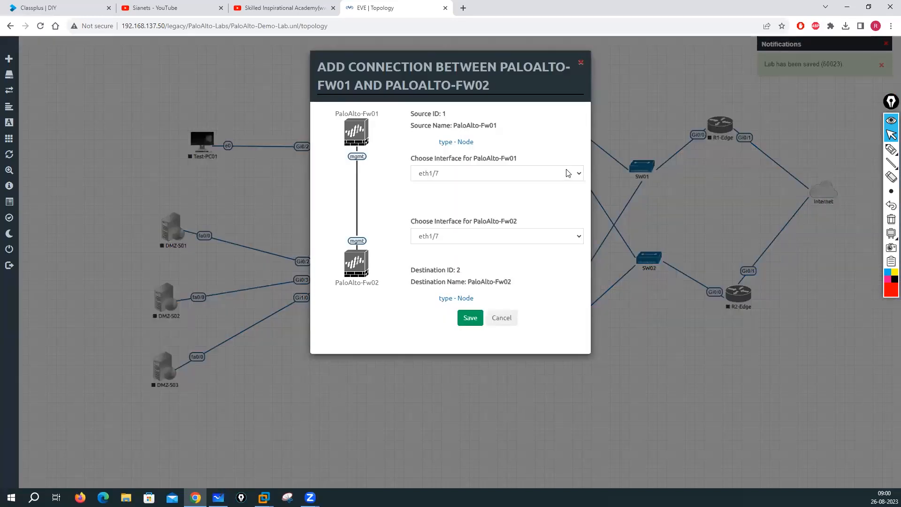
pyautogui.click(568, 174)
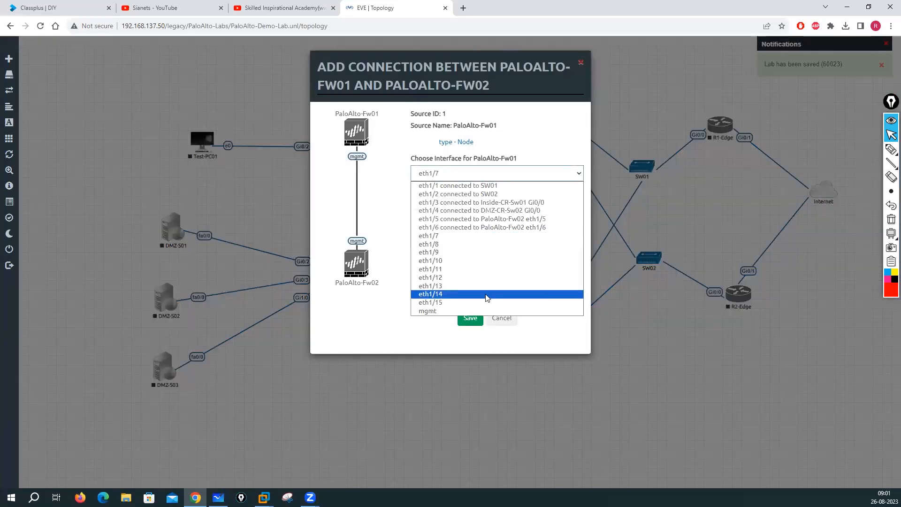
pyautogui.click(471, 237)
pyautogui.click(471, 323)
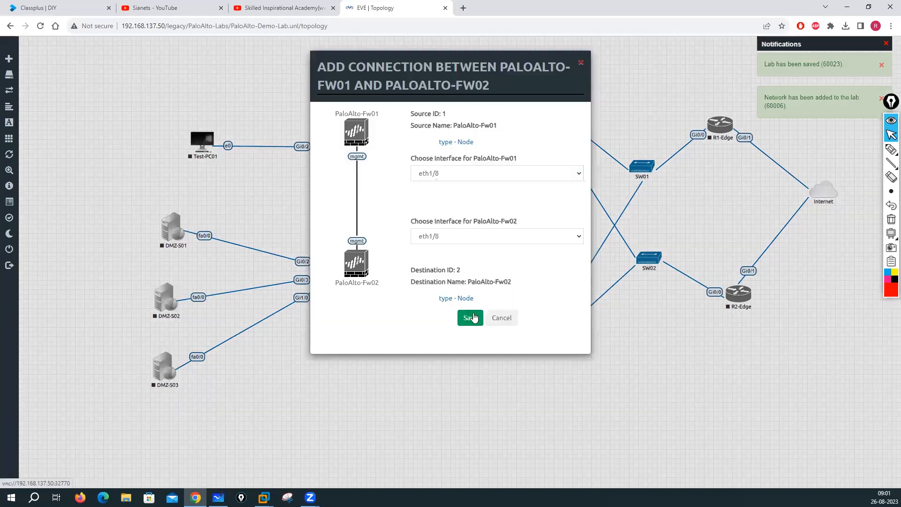
pyautogui.click(473, 316)
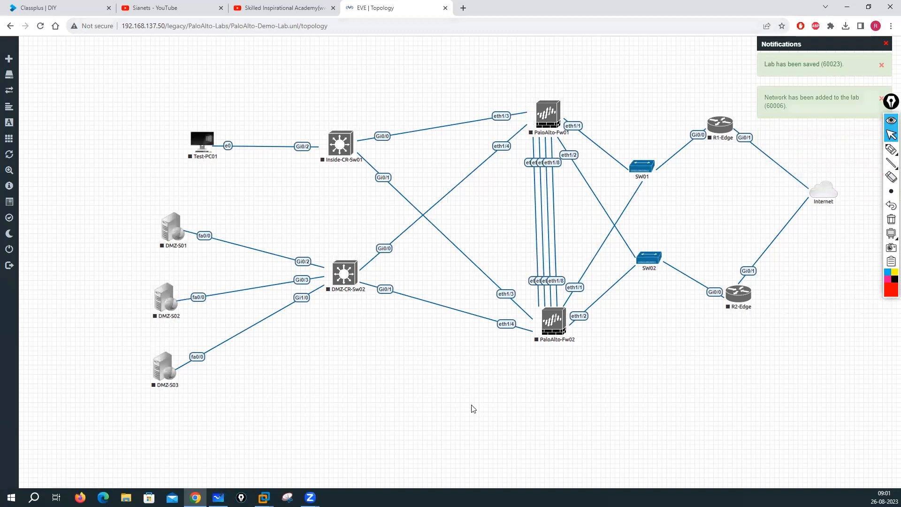
# Try to add a Management(Cloud0) network named VMNET08 with the number of networks left blank.
pyautogui.rightClick(397, 400)
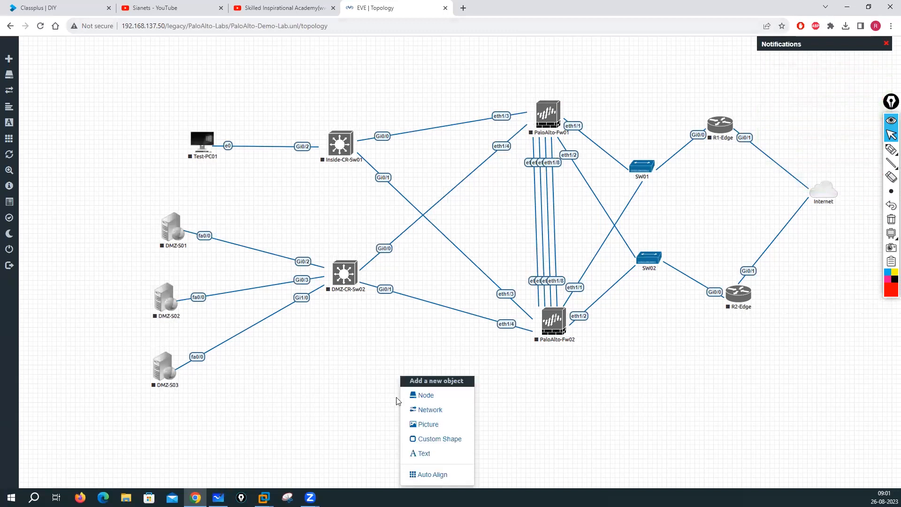
pyautogui.click(431, 411)
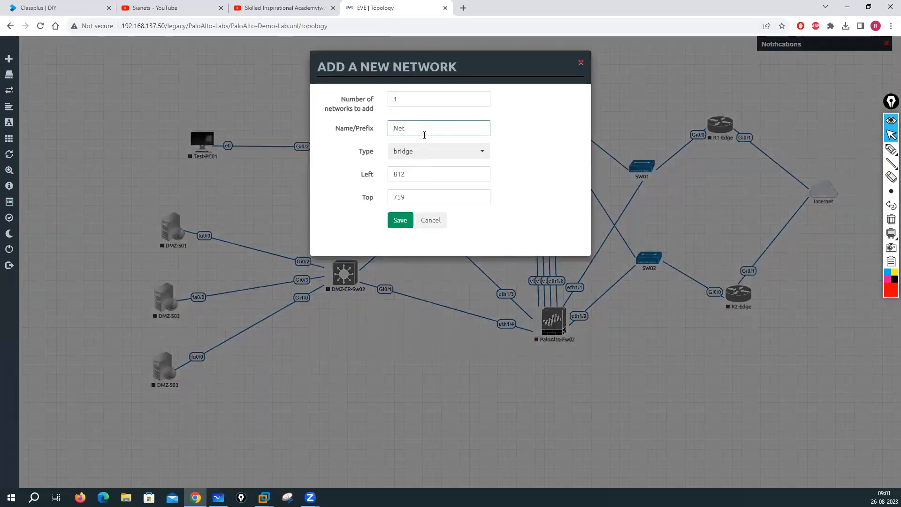
pyautogui.click(426, 151)
pyautogui.click(428, 203)
pyautogui.moveTo(416, 130); pyautogui.dragTo(392, 131)
pyautogui.write('VMNET08')
pyautogui.doubleClick(415, 96)
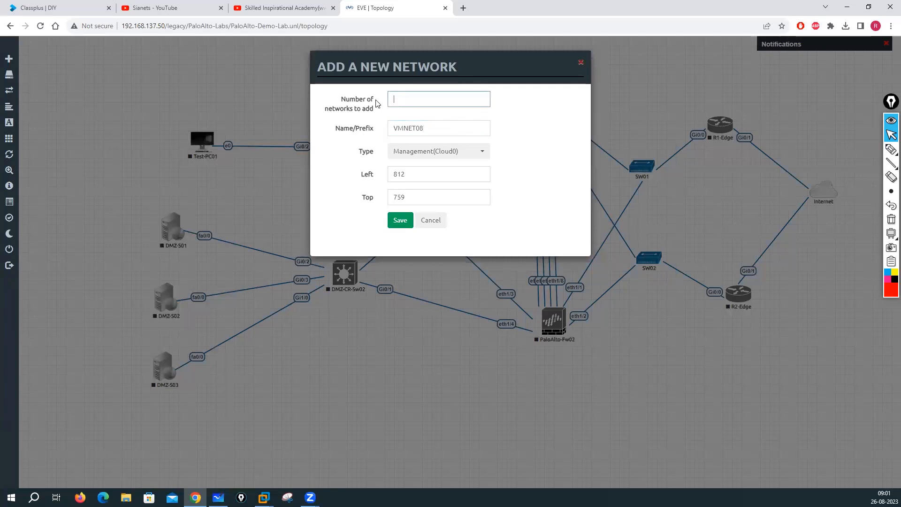
pyautogui.click(403, 223)
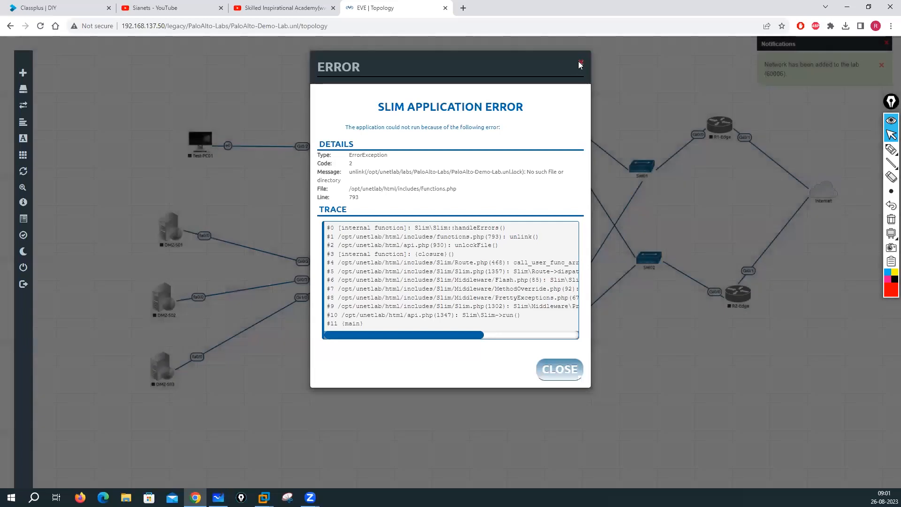
pyautogui.press('Escape')
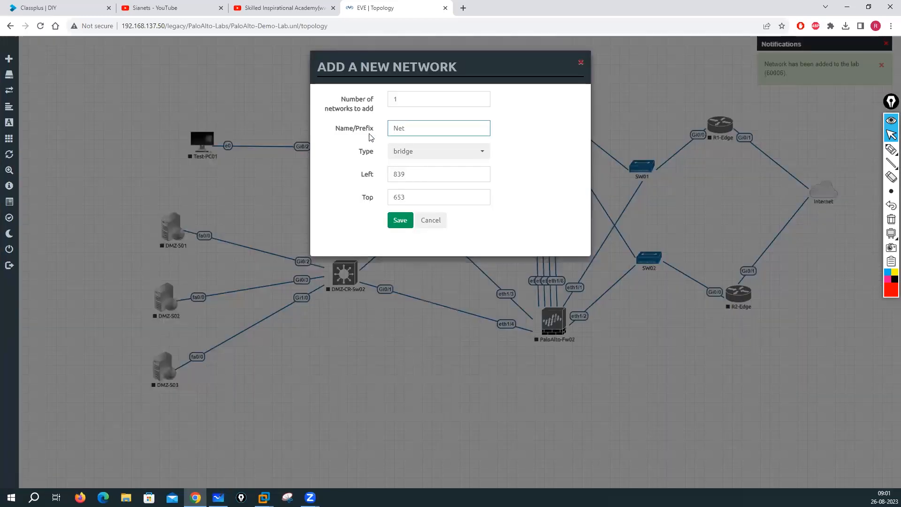
# Add a Management(Cloud0) network named VMNET01 and move the VMNET0816 cloud aside, near DMZ-S03.
pyautogui.press('Tab')
pyautogui.press('m')
pyautogui.press('Return')
pyautogui.hotkey('shift', 'Tab')
pyautogui.write('VMNET01')
pyautogui.click(399, 223)
pyautogui.moveTo(415, 398); pyautogui.dragTo(309, 386)
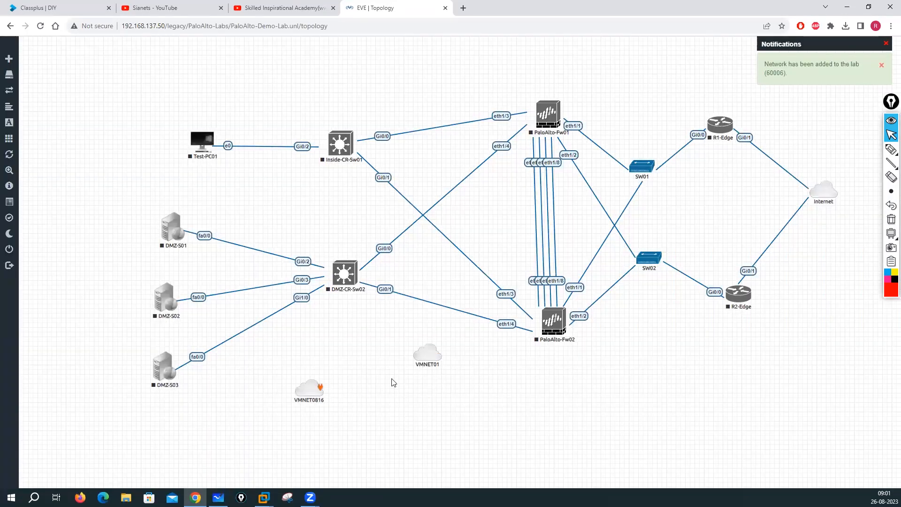
# Rename the VMNET01 network as VMNET08 and save it.
pyautogui.rightClick(308, 391)
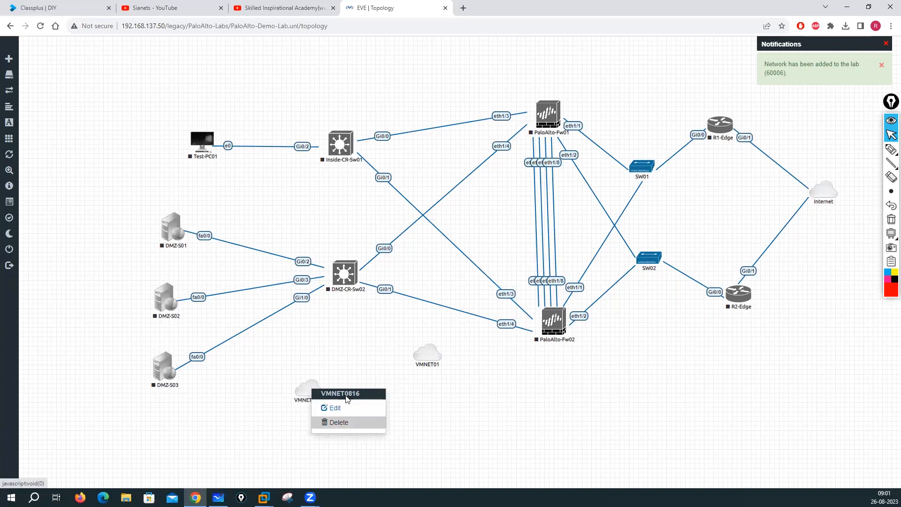
pyautogui.click(421, 372)
pyautogui.rightClick(425, 359)
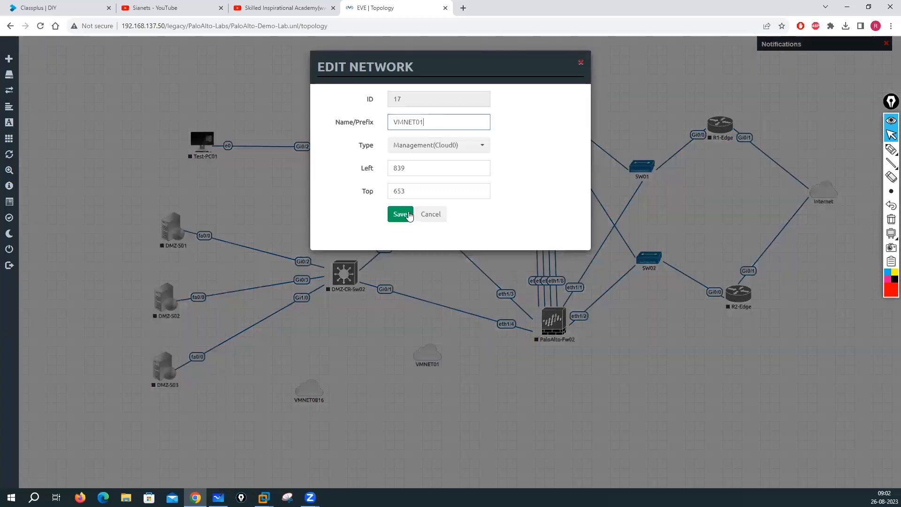
pyautogui.press('End')
pyautogui.press('BackSpace')
pyautogui.write('8')
pyautogui.click(400, 214)
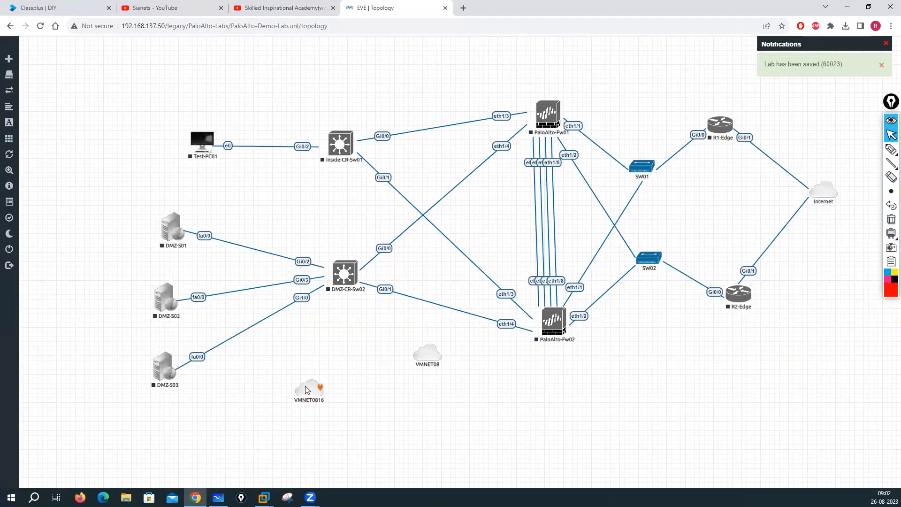
# Delete the VMNET0816 network from the topology.
pyautogui.rightClick(306, 389)
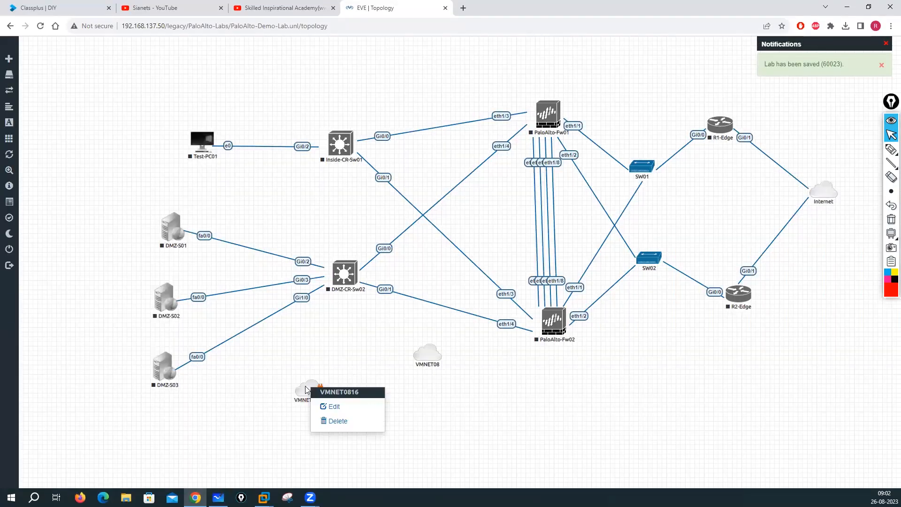
pyautogui.click(339, 421)
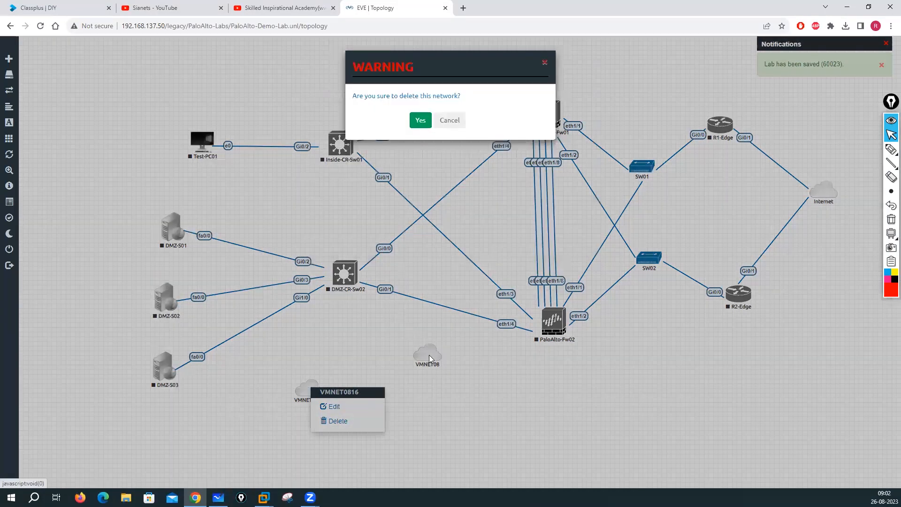
pyautogui.press('Return')
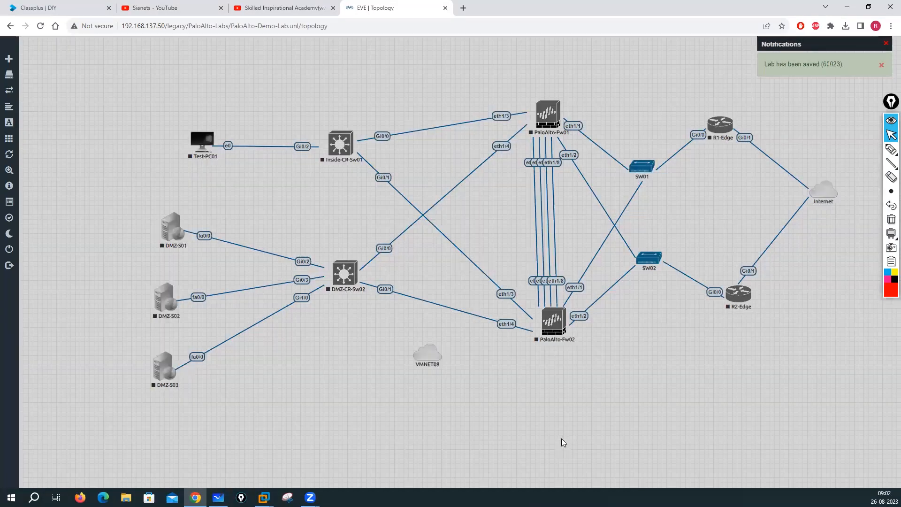
# Move the VMNET08 cloud into the empty area below DMZ-CR-Sw02 and connect PaloAlto-Fw01's mgmt interface to it.
pyautogui.moveTo(561, 441); pyautogui.dragTo(560, 415)
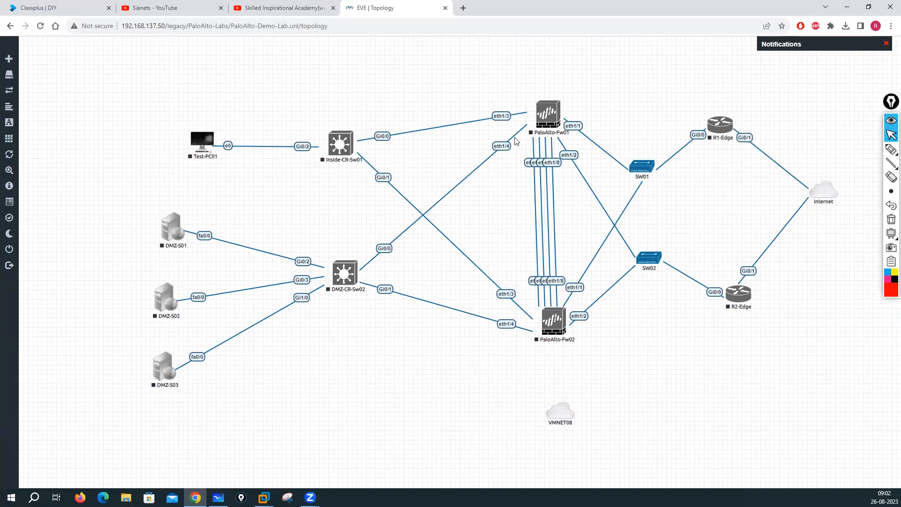
pyautogui.rightClick(565, 410)
pyautogui.moveTo(566, 417); pyautogui.dragTo(338, 457)
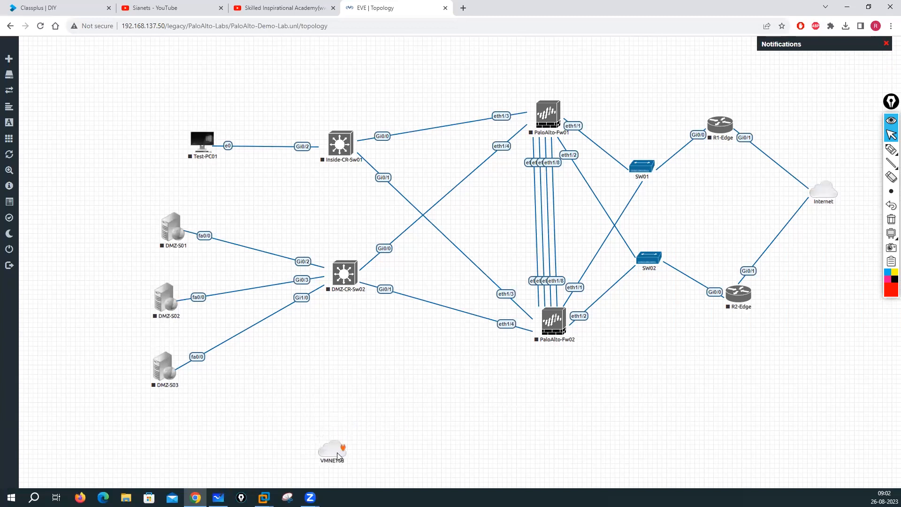
pyautogui.moveTo(560, 113); pyautogui.dragTo(332, 445)
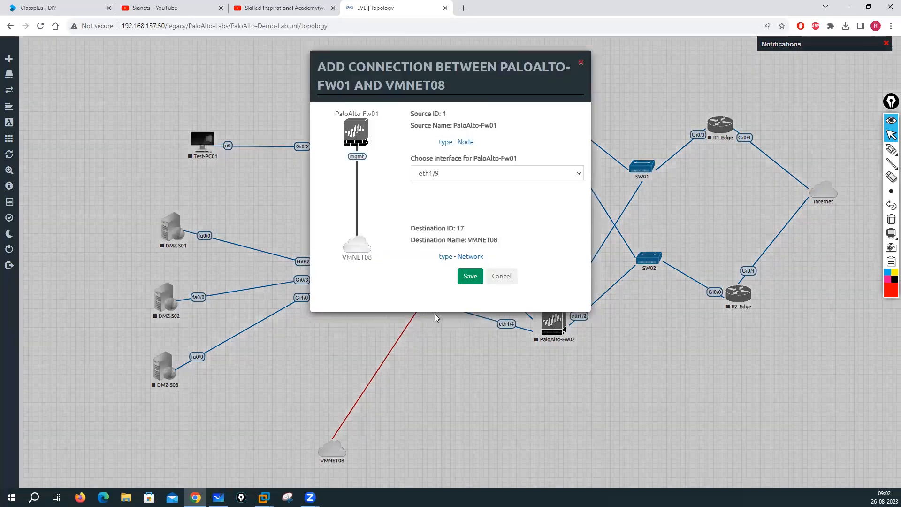
pyautogui.click(435, 314)
pyautogui.click(472, 283)
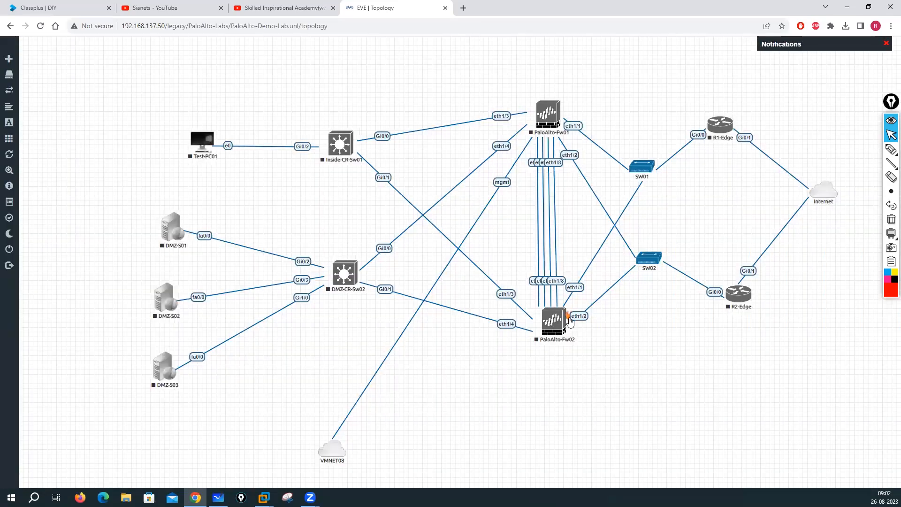
# Connect the mgmt interface of PaloAlto-Fw02 to the VMNET08 cloud.
pyautogui.moveTo(568, 319); pyautogui.dragTo(335, 450)
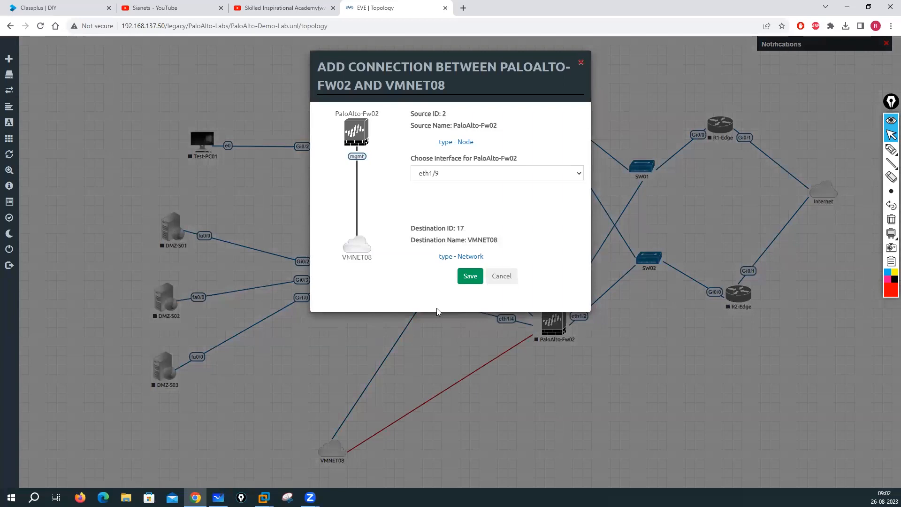
pyautogui.click(446, 173)
pyautogui.click(437, 308)
pyautogui.click(474, 277)
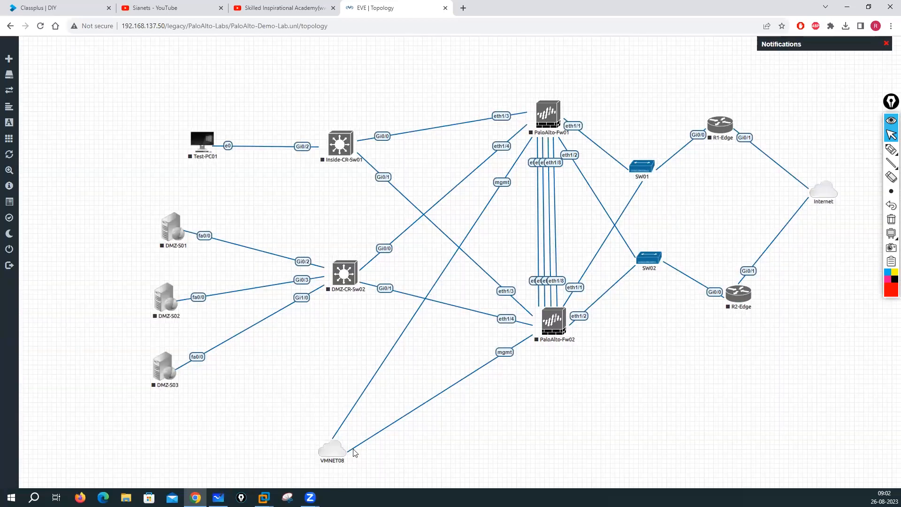
# Try the VMNET08 cloud above PaloAlto-Fw01, return it below DMZ-CR-Sw02, and delete its mgmt link to PaloAlto-Fw01.
pyautogui.moveTo(328, 457); pyautogui.dragTo(509, 47)
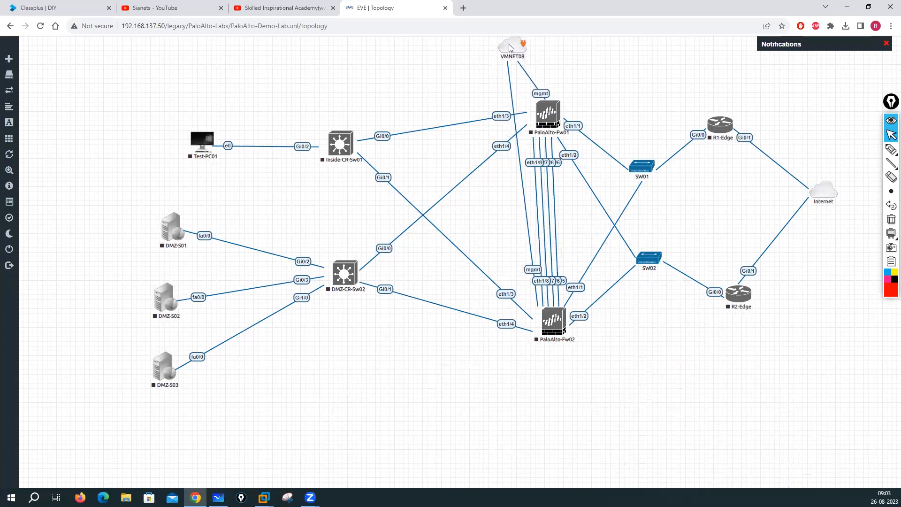
pyautogui.moveTo(419, 347); pyautogui.dragTo(307, 452)
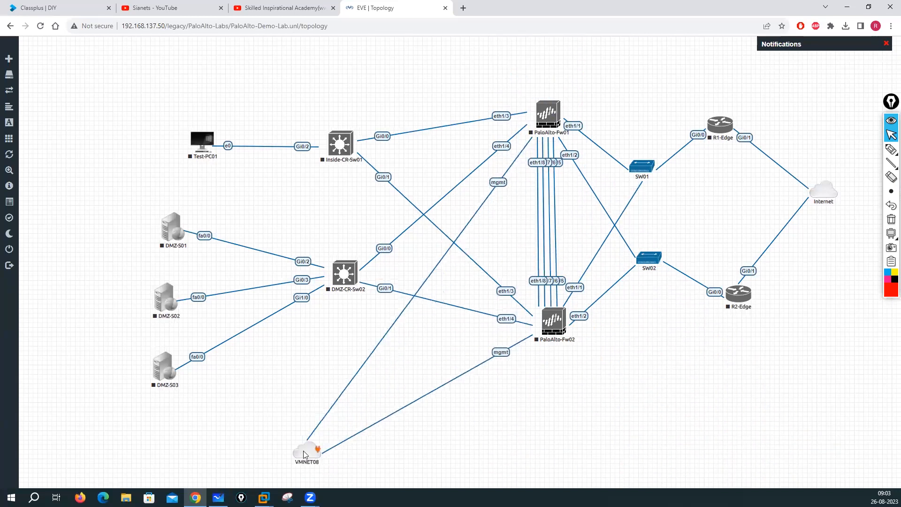
pyautogui.rightClick(347, 394)
pyautogui.click(337, 405)
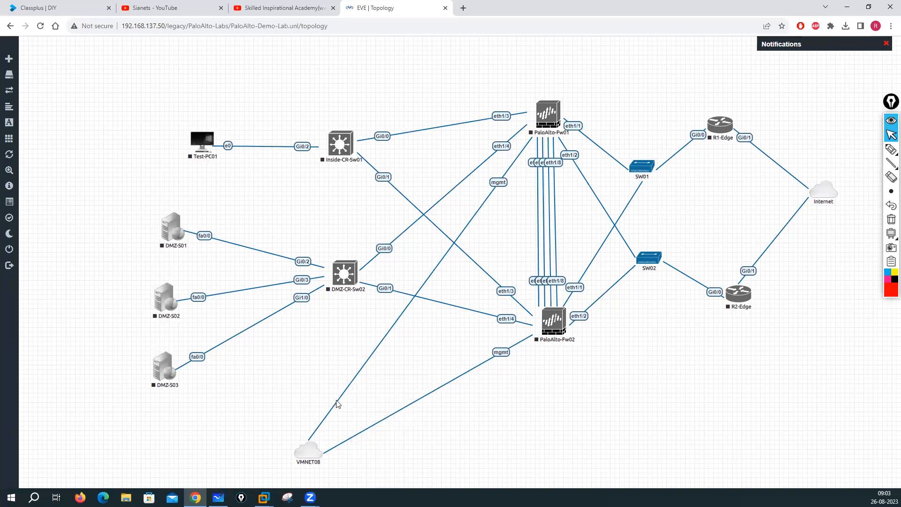
pyautogui.rightClick(361, 372)
pyautogui.click(390, 390)
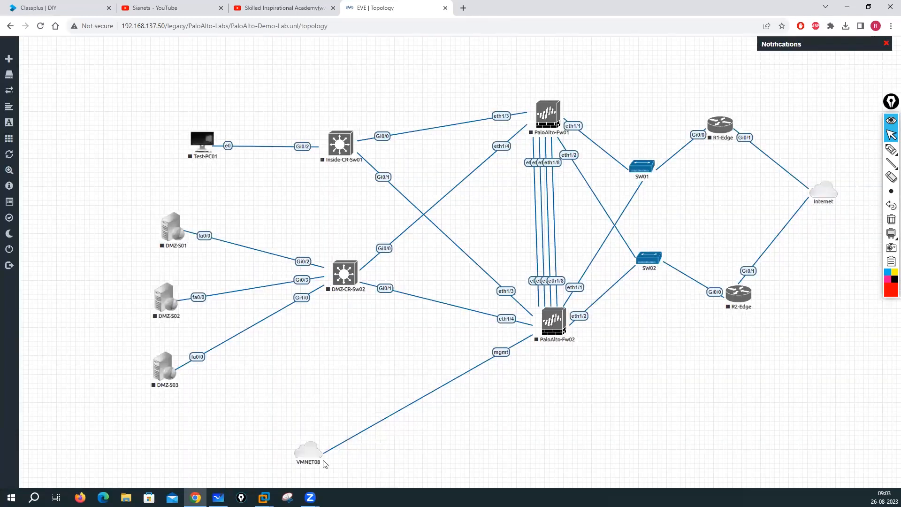
# Place the VMNET08 cloud directly below PaloAlto-Fw02 and rename it MGMT01-VMNET08.
pyautogui.moveTo(308, 451); pyautogui.dragTo(553, 425)
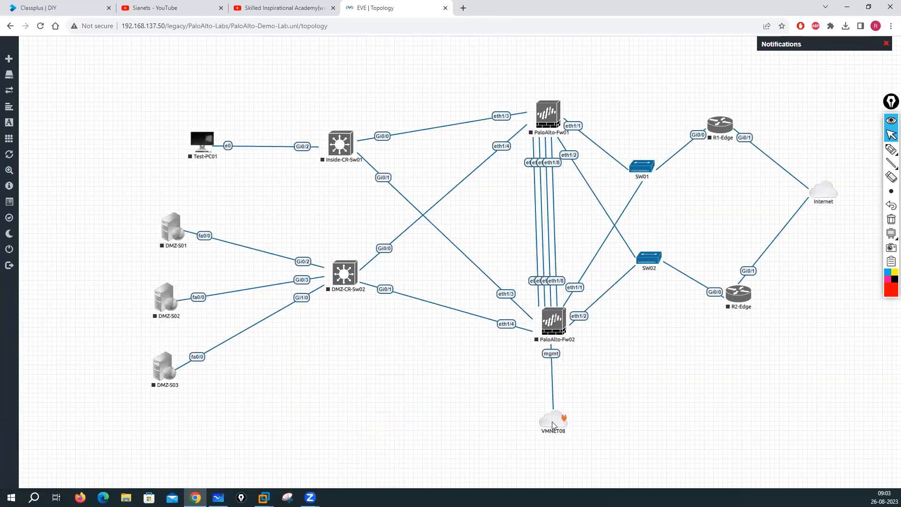
pyautogui.rightClick(553, 425)
pyautogui.click(574, 445)
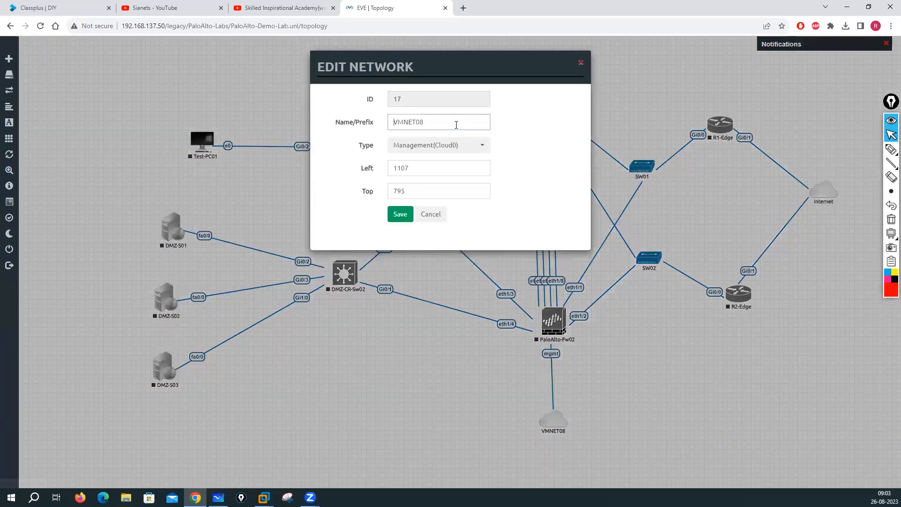
pyautogui.click(457, 125)
pyautogui.press('BackSpace')
pyautogui.press('BackSpace')
pyautogui.press('BackSpace')
pyautogui.write('MGMT01-VM')
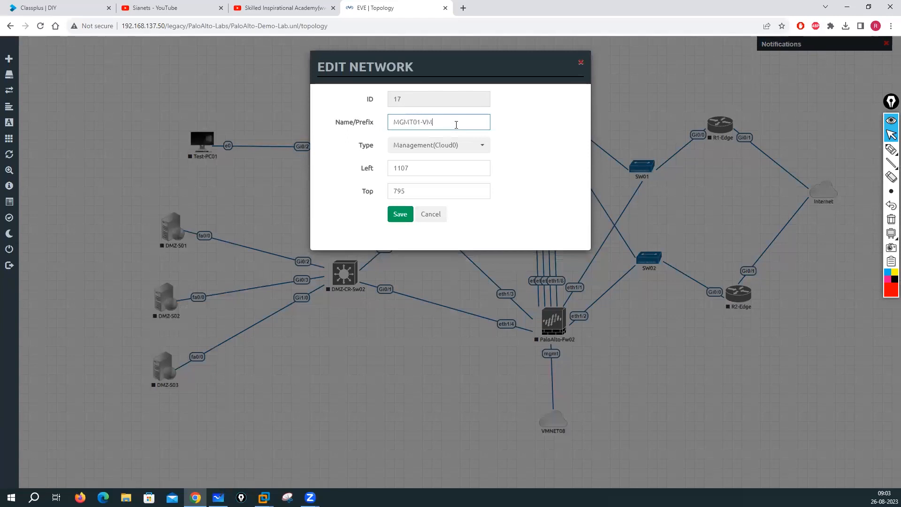
pyautogui.write('NET08')
pyautogui.click(402, 217)
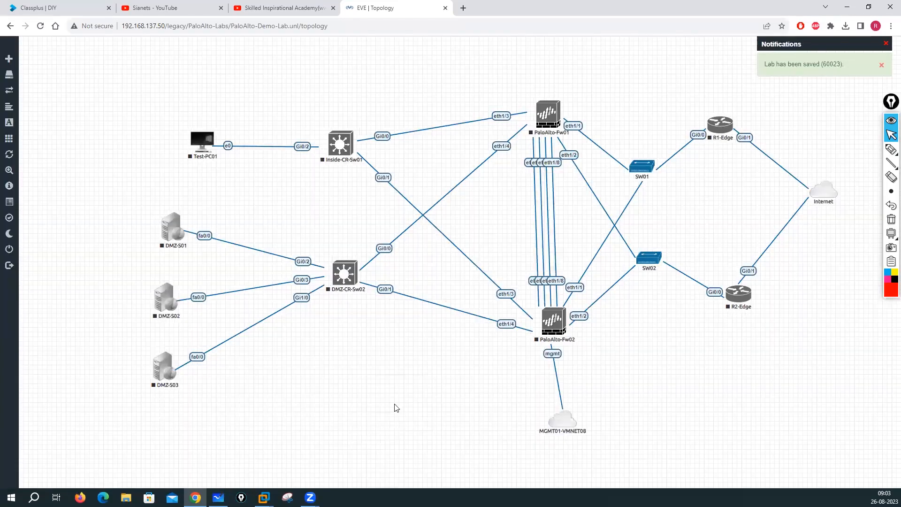
# Add a Management(Cloud0) network named VMNET08-MGMT-Fw01 and place it above PaloAlto-Fw01.
pyautogui.rightClick(395, 408)
pyautogui.click(428, 409)
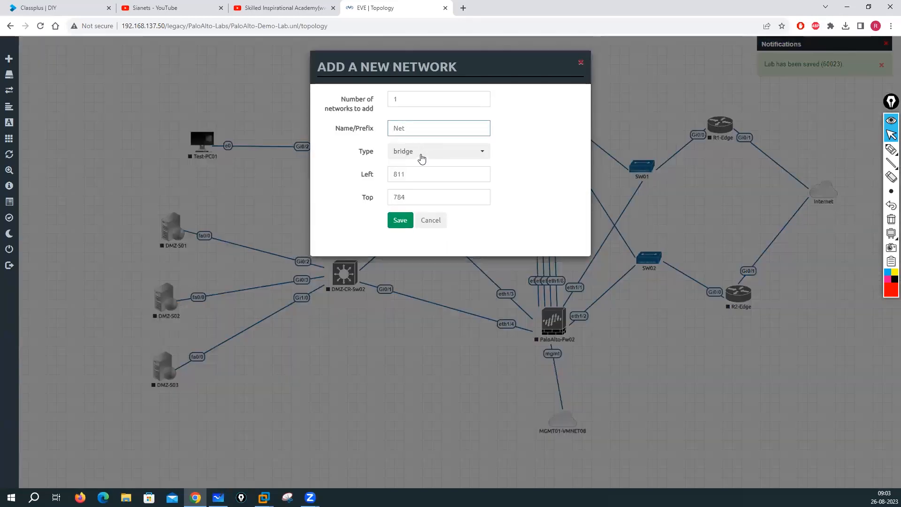
pyautogui.click(420, 155)
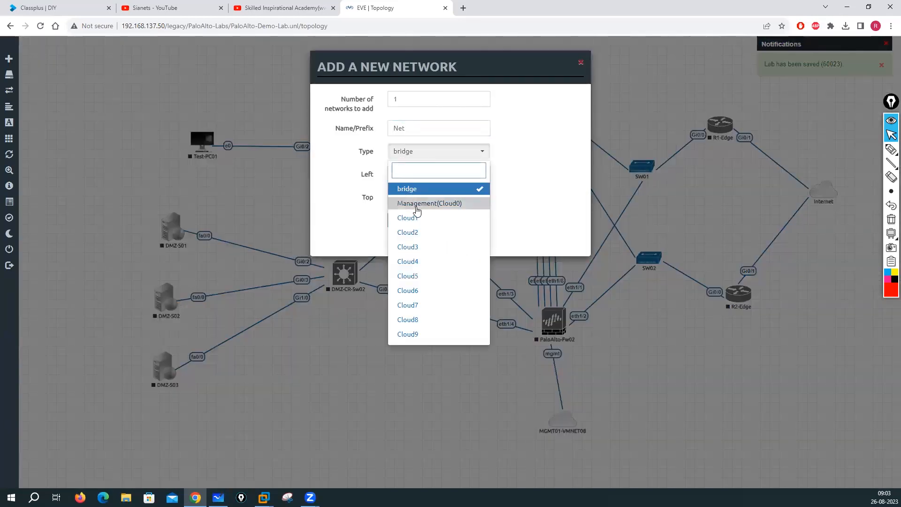
pyautogui.click(410, 201)
pyautogui.doubleClick(412, 127)
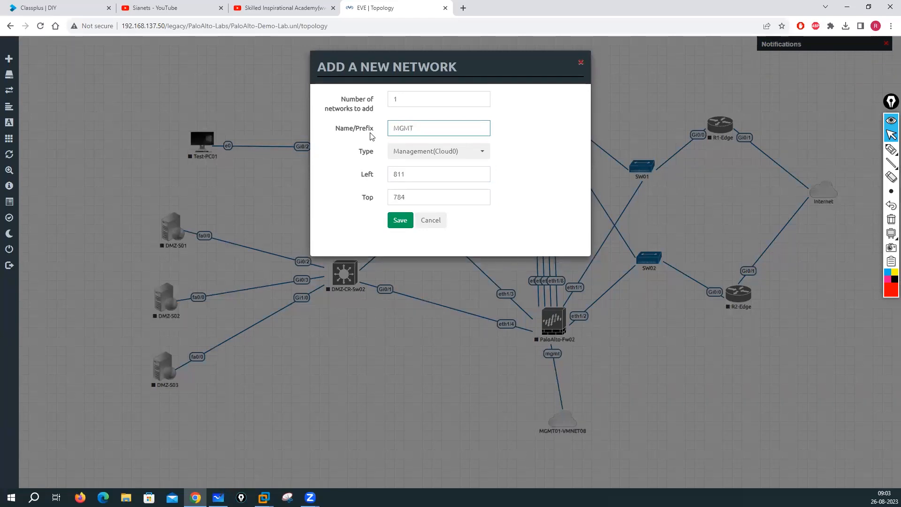
pyautogui.write('MGMT-Fw01')
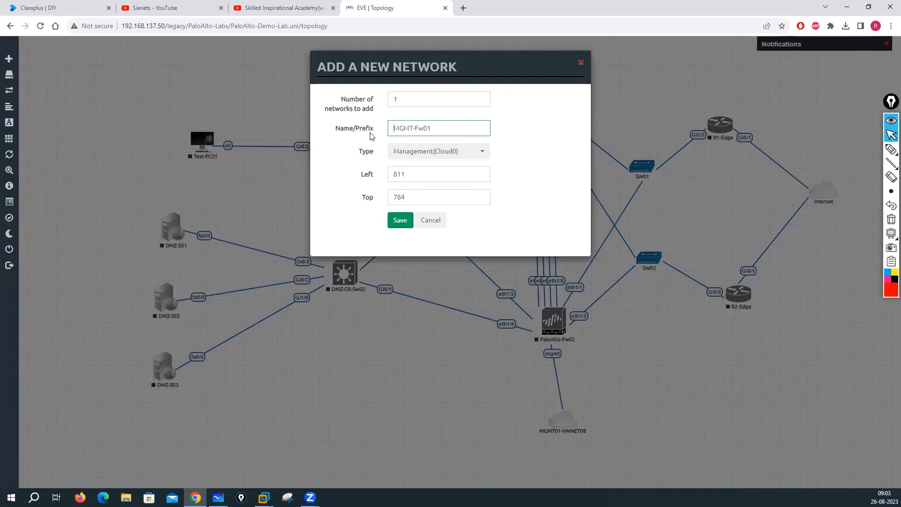
pyautogui.write('VMNET08-')
pyautogui.hotkey('ctrl', 'a')
pyautogui.hotkey('ctrl', 'c')
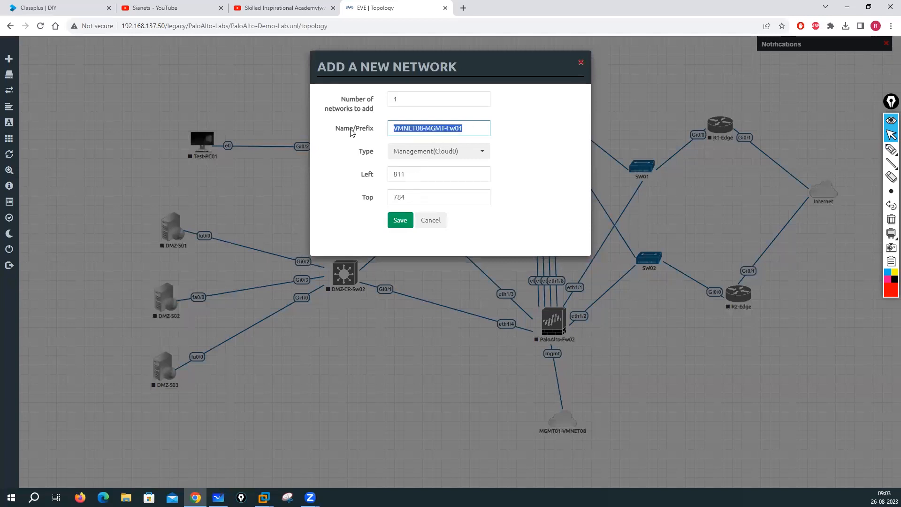
pyautogui.click(402, 229)
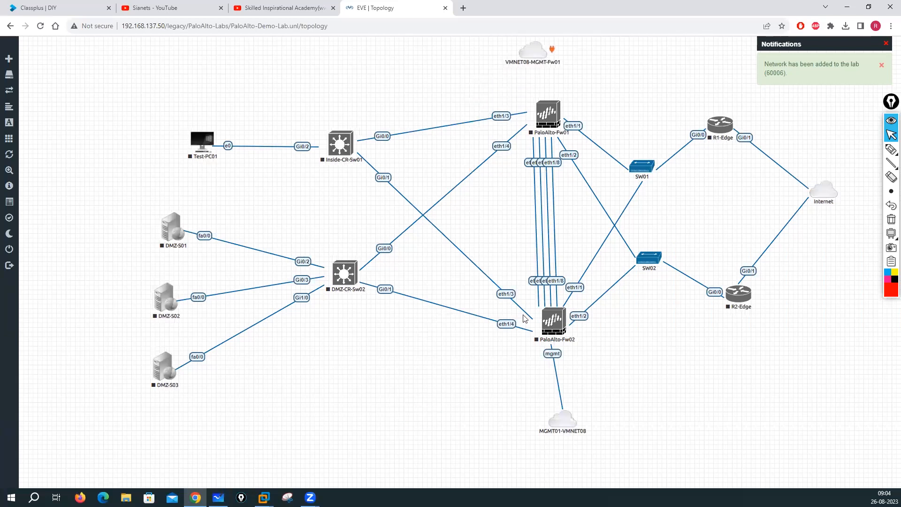
# Rename the management cloud below PaloAlto-Fw02 to VMNET08-MGMT-Fw02 and move it slightly further down.
pyautogui.moveTo(566, 424); pyautogui.dragTo(555, 425)
pyautogui.rightClick(556, 423)
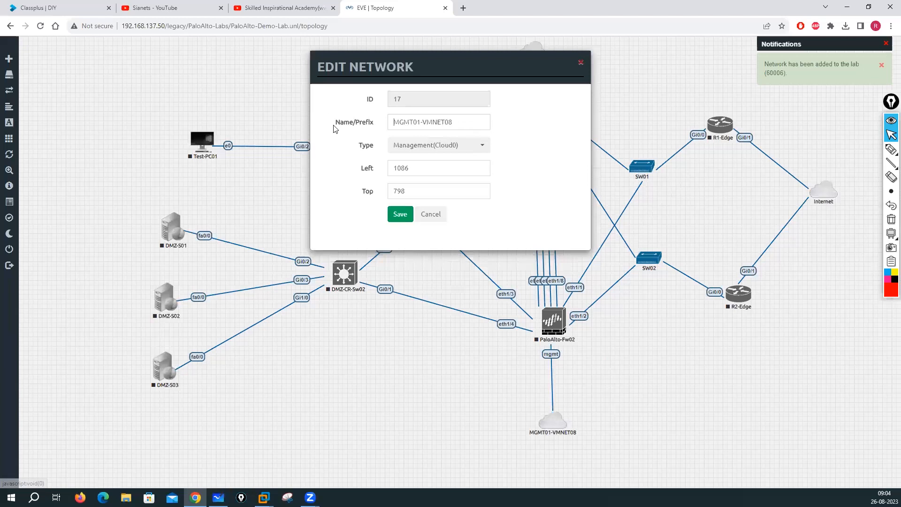
pyautogui.hotkey('ctrl', 'a')
pyautogui.hotkey('ctrl', 'v')
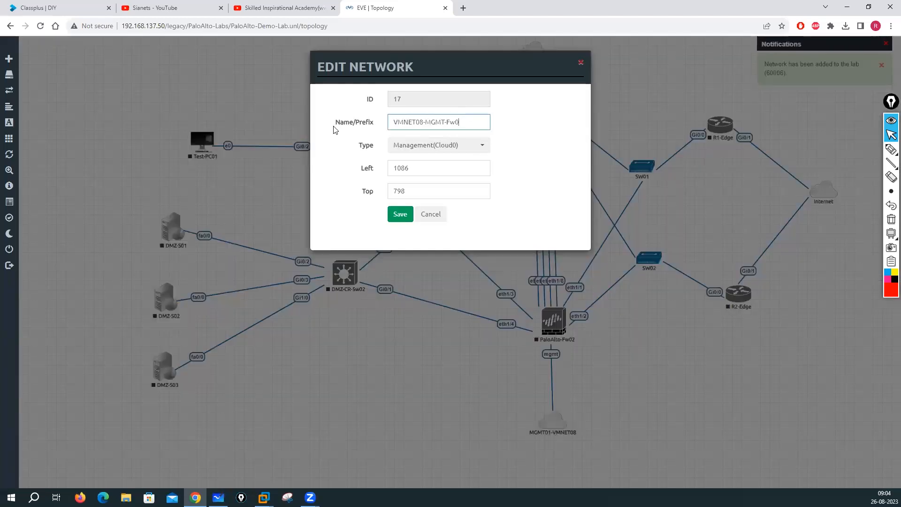
pyautogui.click(398, 213)
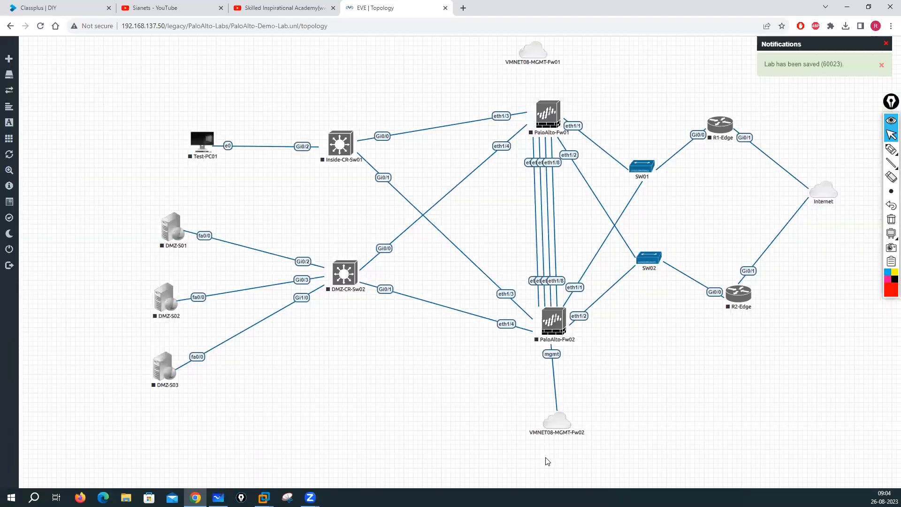
pyautogui.moveTo(554, 432); pyautogui.dragTo(560, 444)
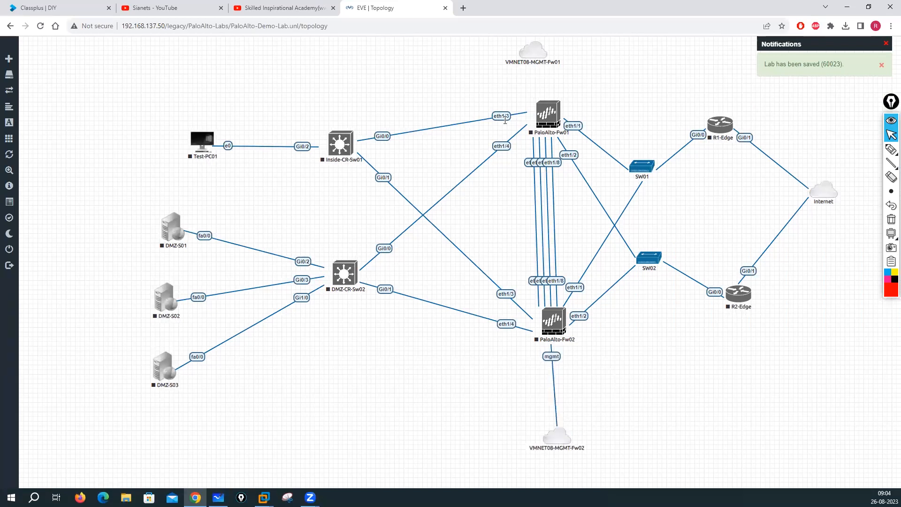
# Connect the VMNET08-MGMT-Fw01 cloud to PaloAlto-Fw01's mgmt interface, with the cloud centred above the firewall.
pyautogui.moveTo(535, 57); pyautogui.dragTo(539, 53)
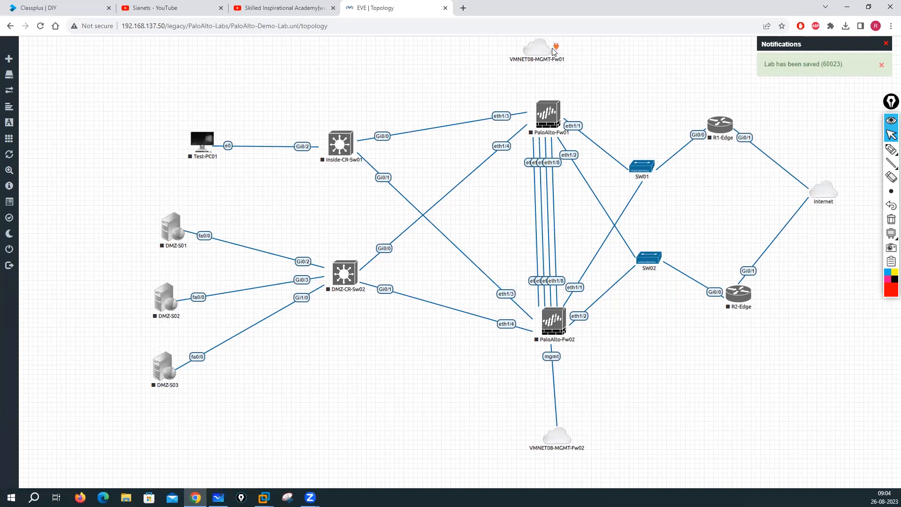
pyautogui.moveTo(556, 47); pyautogui.dragTo(547, 113)
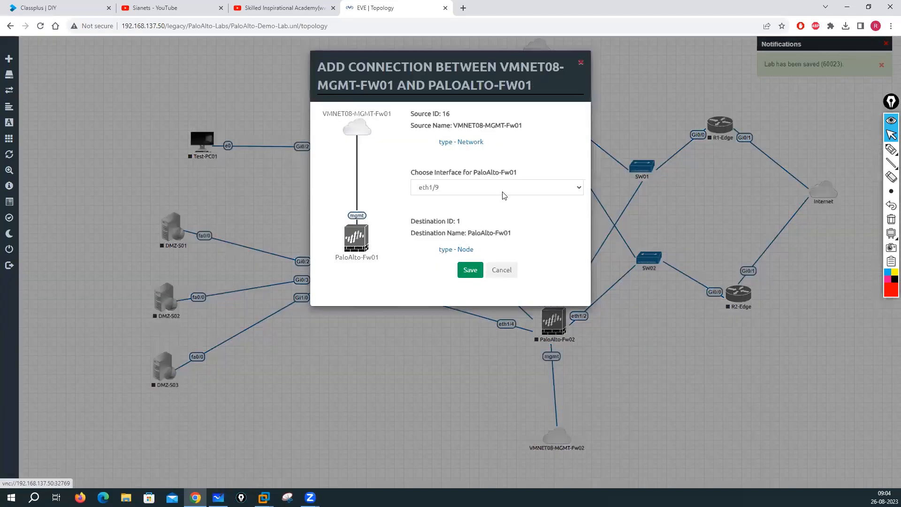
pyautogui.click(501, 189)
pyautogui.click(433, 321)
pyautogui.click(471, 270)
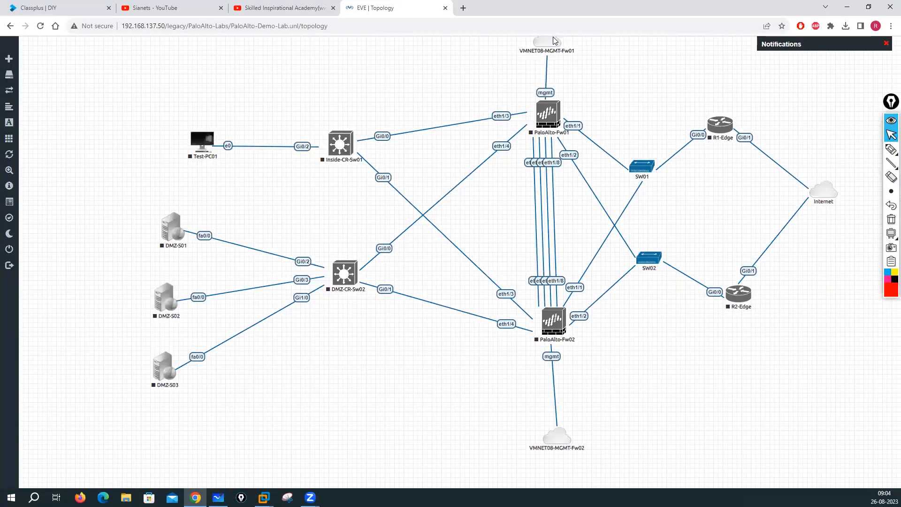
pyautogui.moveTo(553, 40); pyautogui.dragTo(550, 39)
# Lower PaloAlto-Fw01, PaloAlto-Fw02 and the VMNET08-MGMT-Fw02 cloud so the two firewalls and their management clouds are spaced further apart.
pyautogui.moveTo(891, 104)
pyautogui.mouseDown()
pyautogui.moveTo(863, 93)
pyautogui.moveTo(889, 86)
pyautogui.mouseUp()
pyautogui.moveTo(546, 117); pyautogui.dragTo(547, 142)
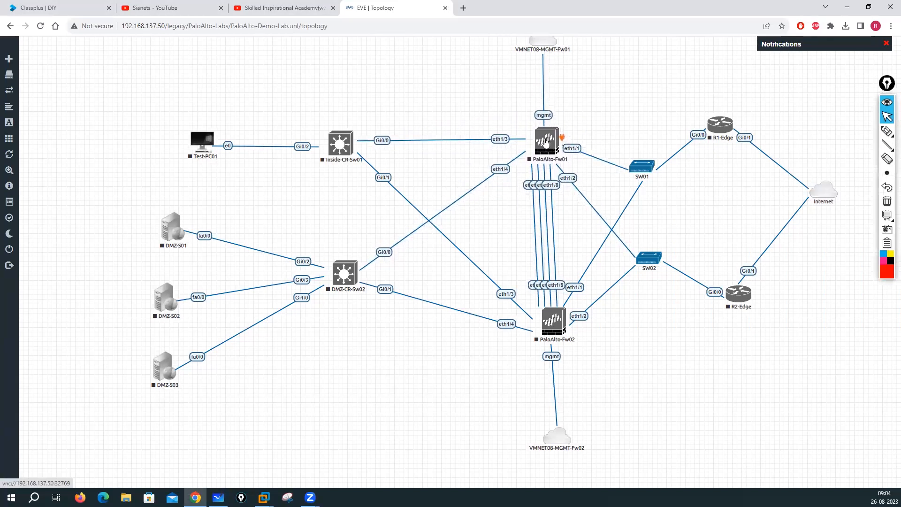
pyautogui.moveTo(550, 343); pyautogui.dragTo(550, 378)
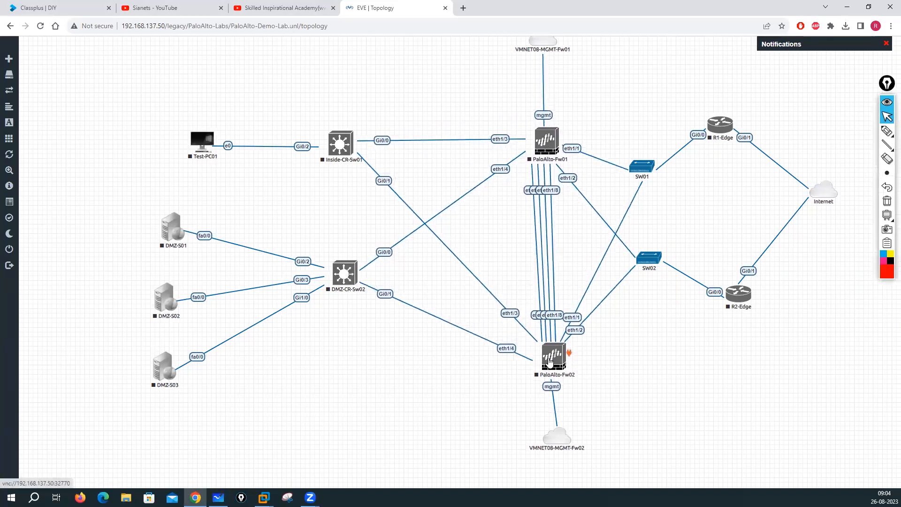
pyautogui.moveTo(565, 447); pyautogui.dragTo(555, 471)
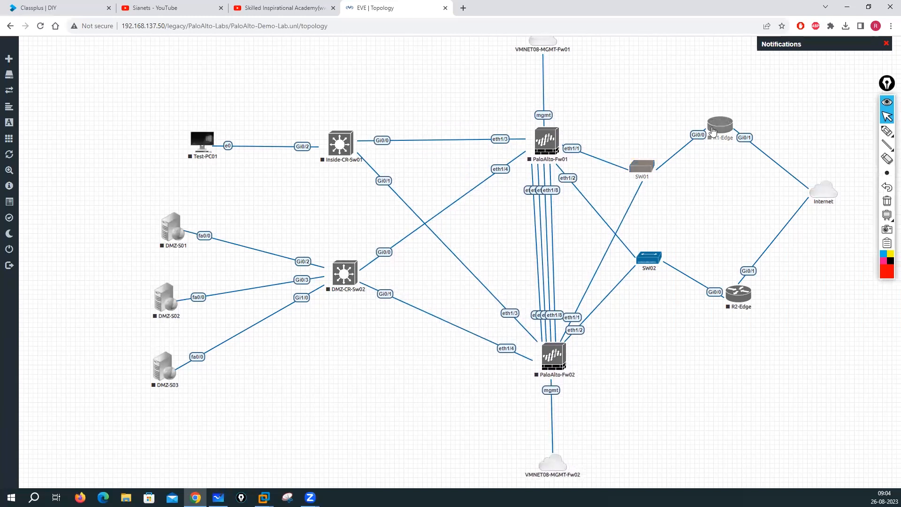
# Line up SW01 and R1-Edge with PaloAlto-Fw01, SW02 and R2-Edge with PaloAlto-Fw02, and place the Internet cloud midway between the routers.
pyautogui.moveTo(645, 166); pyautogui.dragTo(659, 143)
pyautogui.moveTo(717, 126); pyautogui.dragTo(753, 139)
pyautogui.moveTo(825, 197); pyautogui.dragTo(843, 200)
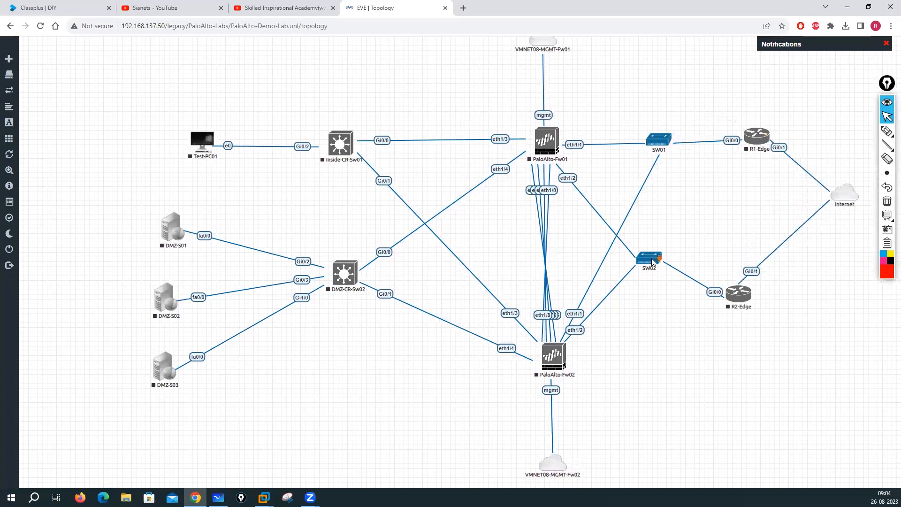
pyautogui.moveTo(656, 258); pyautogui.dragTo(676, 362)
pyautogui.moveTo(738, 295); pyautogui.dragTo(773, 352)
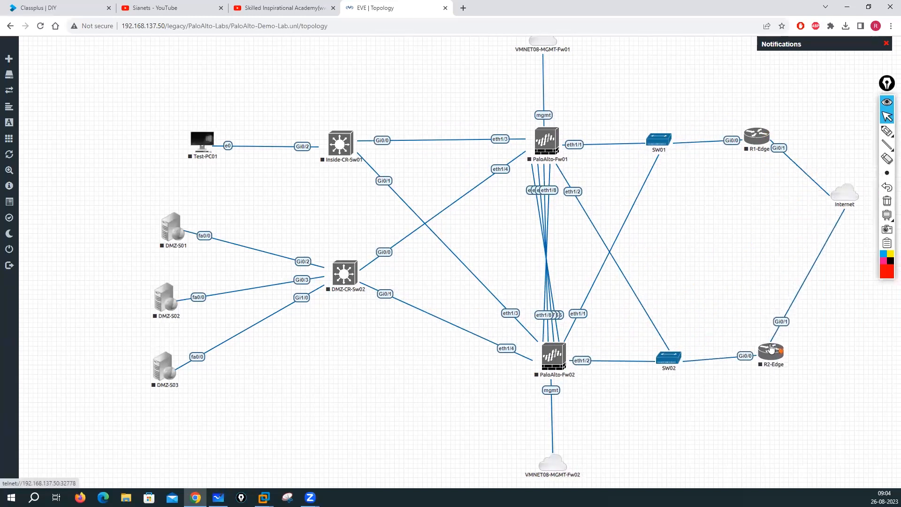
pyautogui.moveTo(837, 202); pyautogui.dragTo(811, 239)
pyautogui.moveTo(542, 140); pyautogui.dragTo(543, 140)
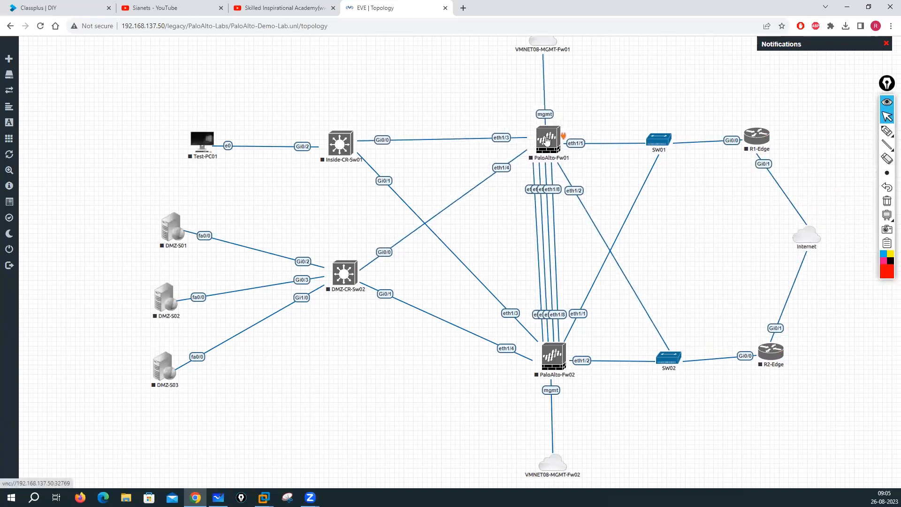
pyautogui.moveTo(538, 47); pyautogui.dragTo(538, 60)
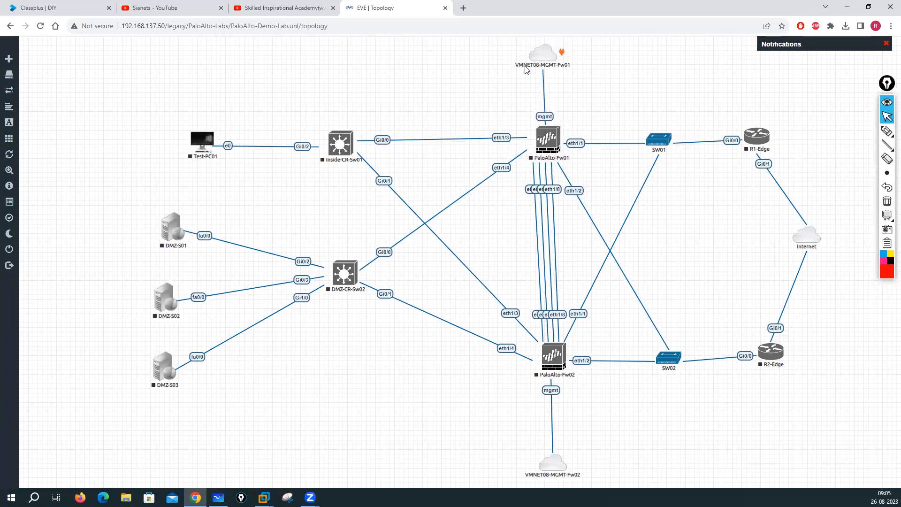
# Lower DMZ-CR-Sw02 towards PaloAlto-Fw02's level and move Inside-CR-Sw01 and Test-PC01 down into one row.
pyautogui.moveTo(346, 280); pyautogui.dragTo(355, 339)
pyautogui.moveTo(343, 149); pyautogui.dragTo(343, 175)
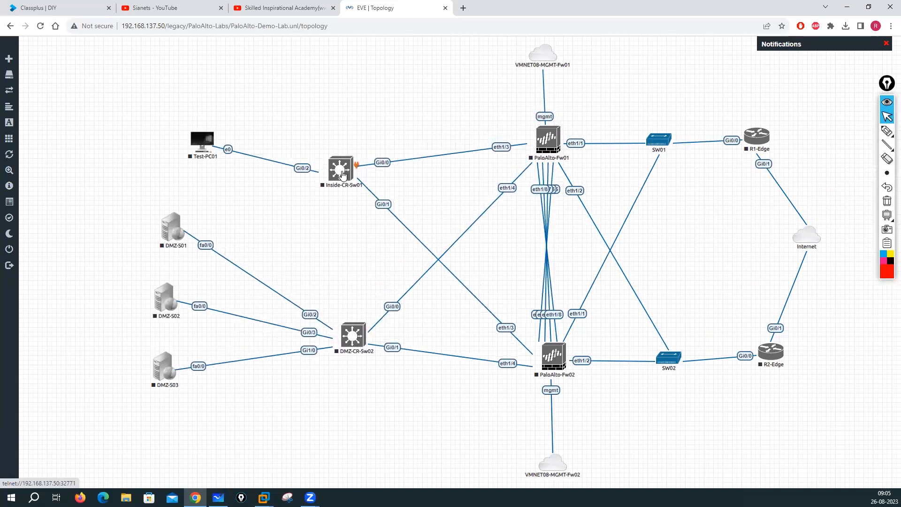
pyautogui.moveTo(208, 143); pyautogui.dragTo(220, 169)
# Stack DMZ-S01, DMZ-S02 and DMZ-S03 in a compact column beside DMZ-CR-Sw02 and straighten PaloAlto-Fw02 under PaloAlto-Fw01.
pyautogui.moveTo(167, 368); pyautogui.dragTo(178, 436)
pyautogui.moveTo(161, 302); pyautogui.dragTo(172, 368)
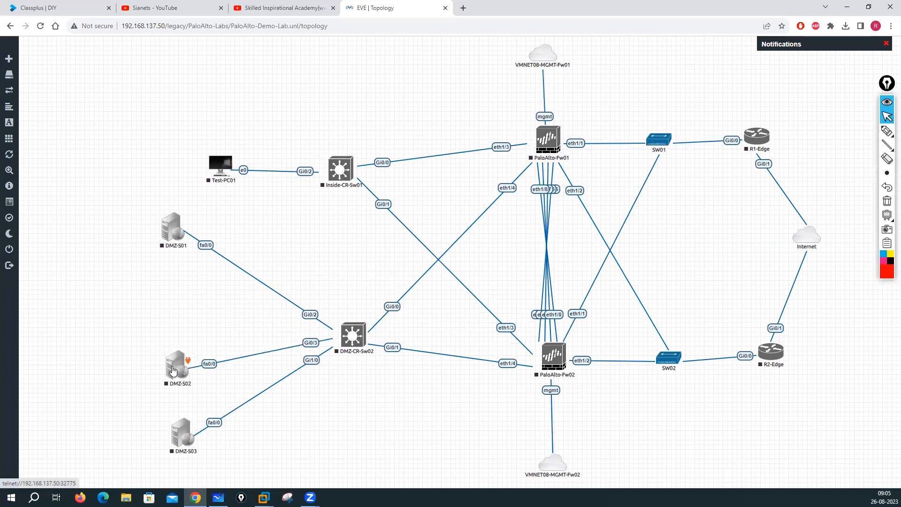
pyautogui.moveTo(168, 241); pyautogui.dragTo(192, 315)
pyautogui.moveTo(174, 371); pyautogui.dragTo(189, 370)
pyautogui.moveTo(180, 429); pyautogui.dragTo(188, 413)
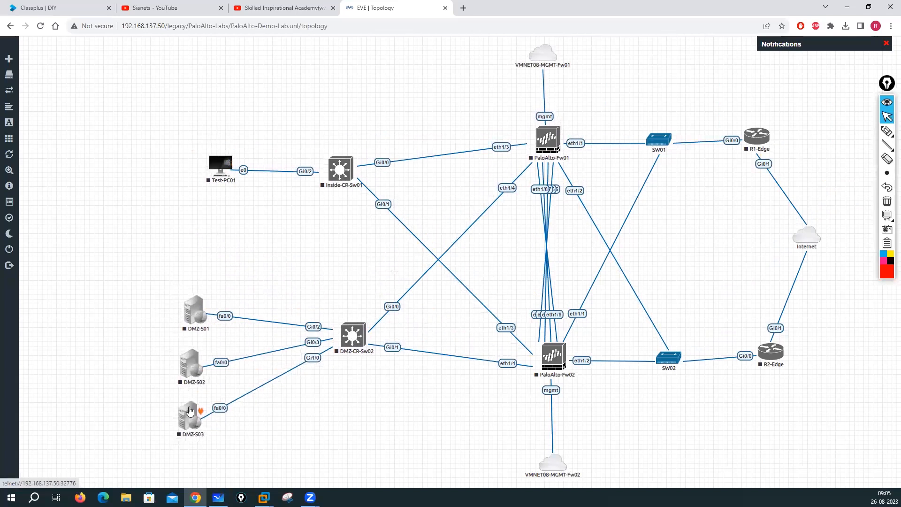
pyautogui.moveTo(559, 361); pyautogui.dragTo(556, 355)
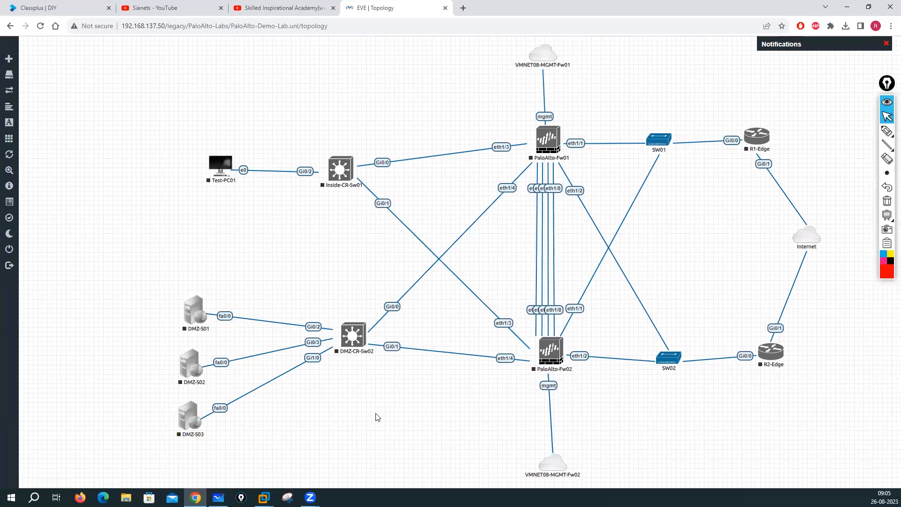
# Start a custom square shape beside Test-PC01 with a dashed border and a border width of 10.
pyautogui.rightClick(112, 159)
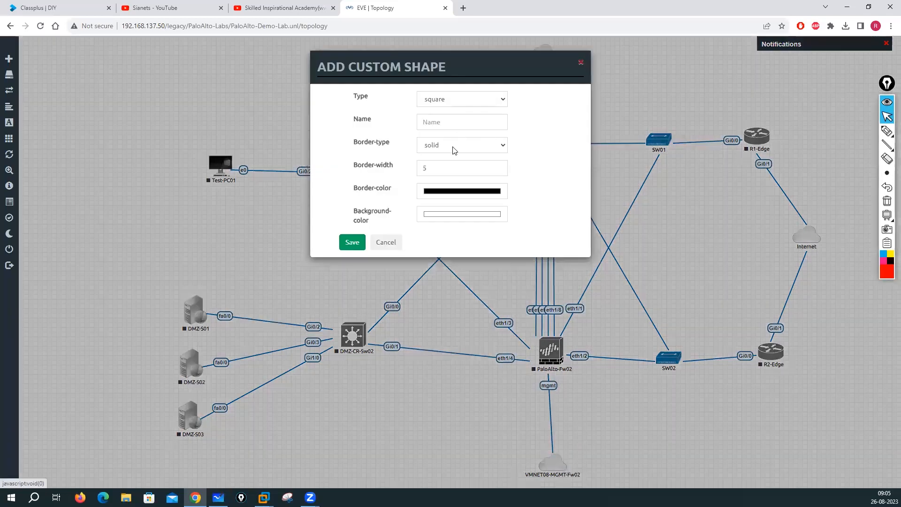
pyautogui.click(457, 147)
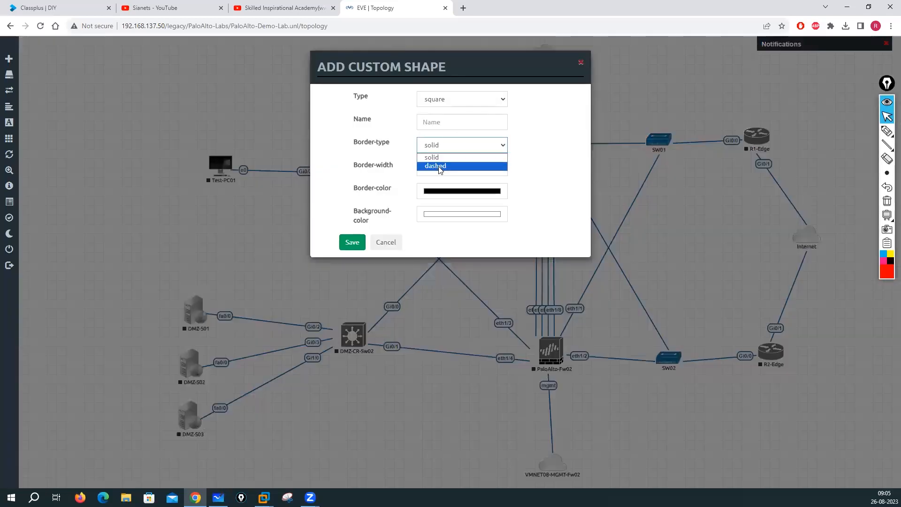
pyautogui.click(440, 166)
pyautogui.click(440, 98)
pyautogui.click(440, 117)
pyautogui.click(455, 105)
pyautogui.click(445, 112)
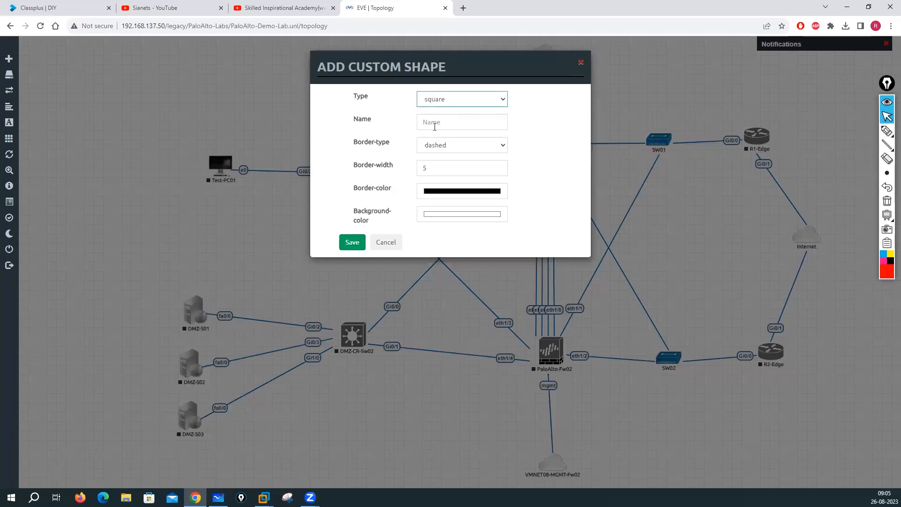
pyautogui.click(437, 168)
pyautogui.write('10')
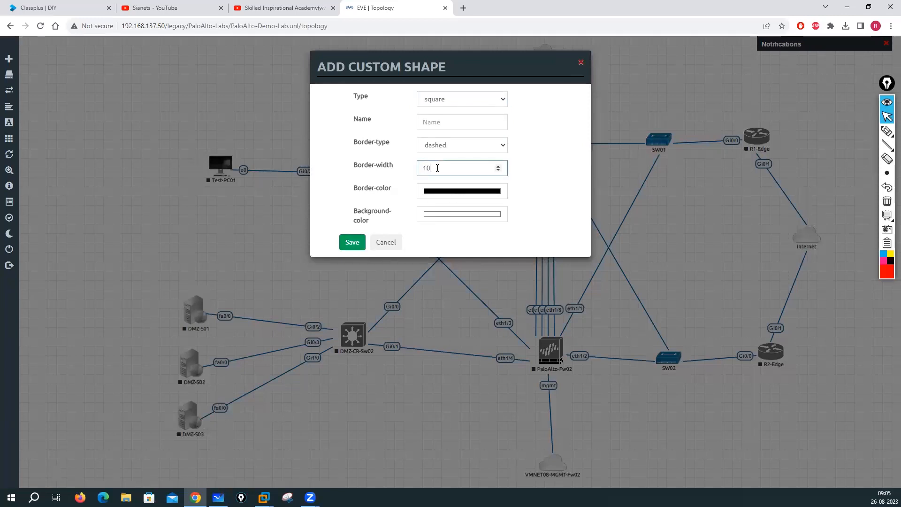
# Set the custom shape's border colour to green and save the shape to the topology.
pyautogui.click(447, 193)
pyautogui.click(441, 294)
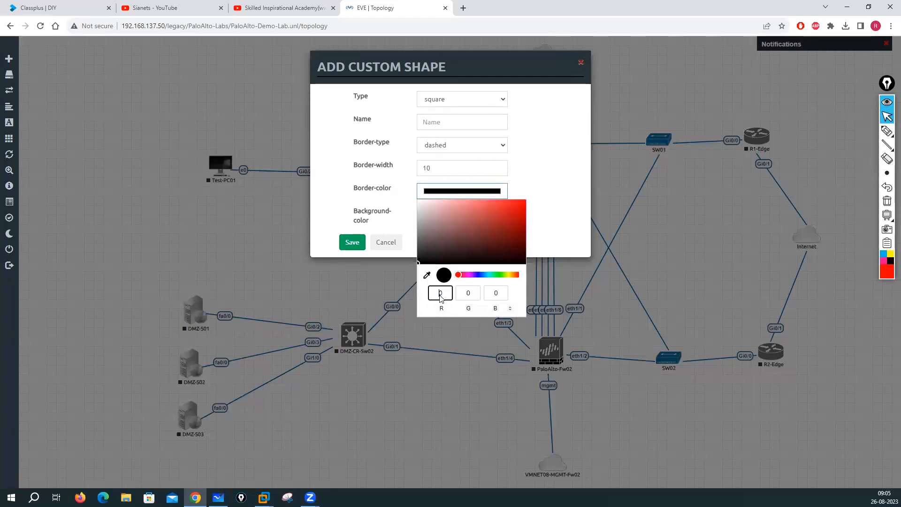
pyautogui.click(467, 297)
pyautogui.write('255')
pyautogui.click(563, 207)
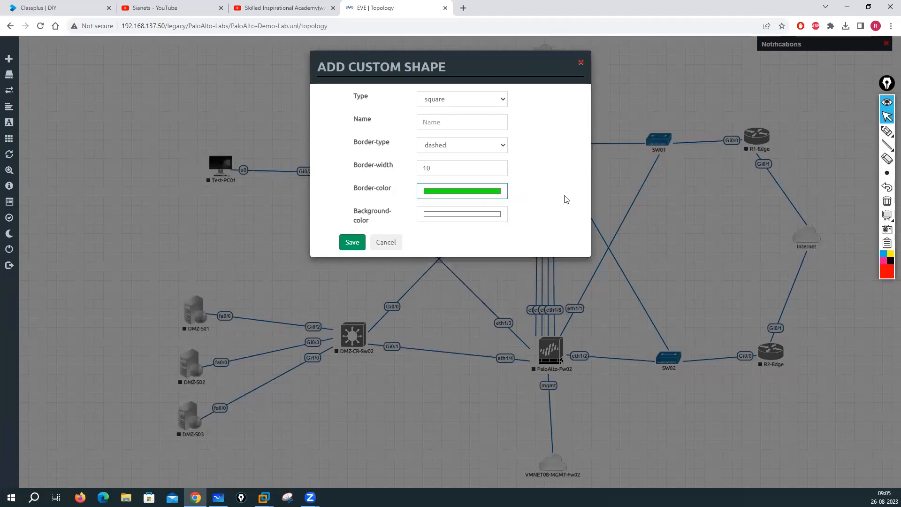
pyautogui.click(353, 243)
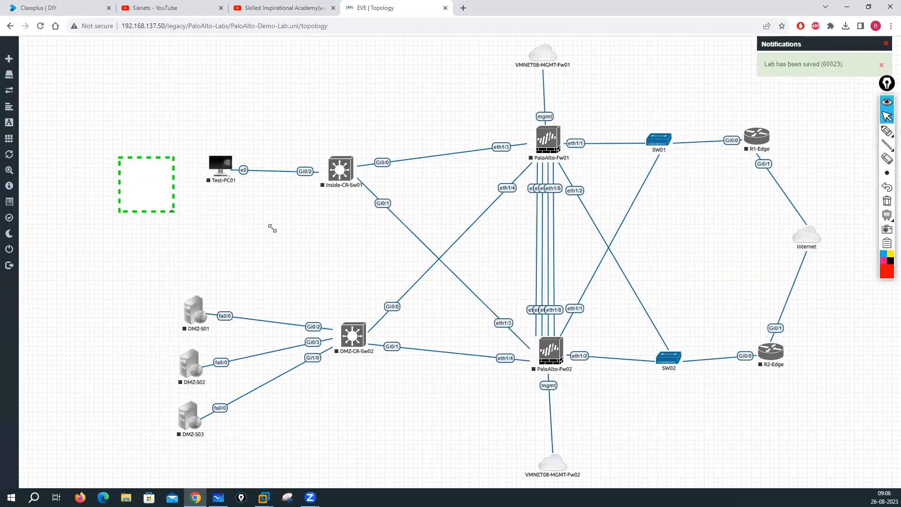
# Resize and position the green dashed shape so it encloses Test-PC01 and Inside-CR-Sw01.
pyautogui.moveTo(273, 229); pyautogui.dragTo(512, 226)
pyautogui.moveTo(246, 220); pyautogui.dragTo(185, 205)
pyautogui.moveTo(441, 206); pyautogui.dragTo(304, 248)
pyautogui.moveTo(263, 226); pyautogui.dragTo(371, 214)
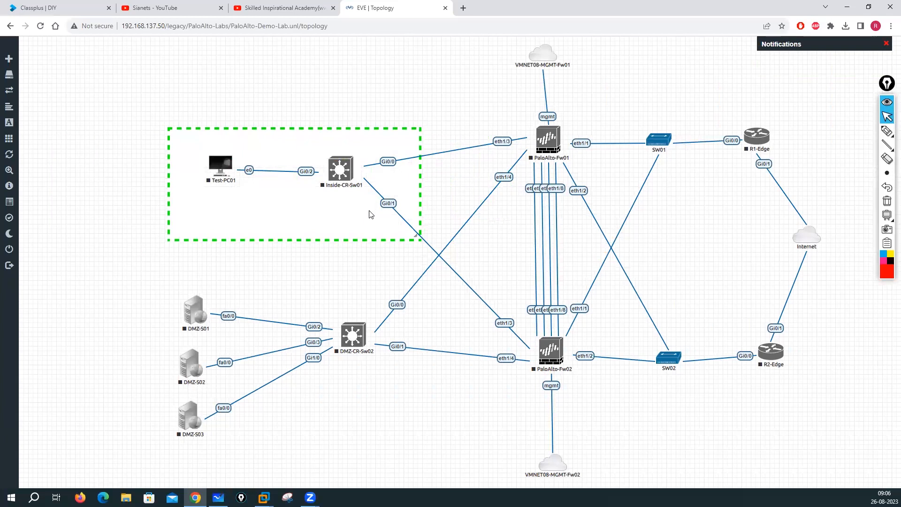
pyautogui.moveTo(404, 238); pyautogui.dragTo(368, 216)
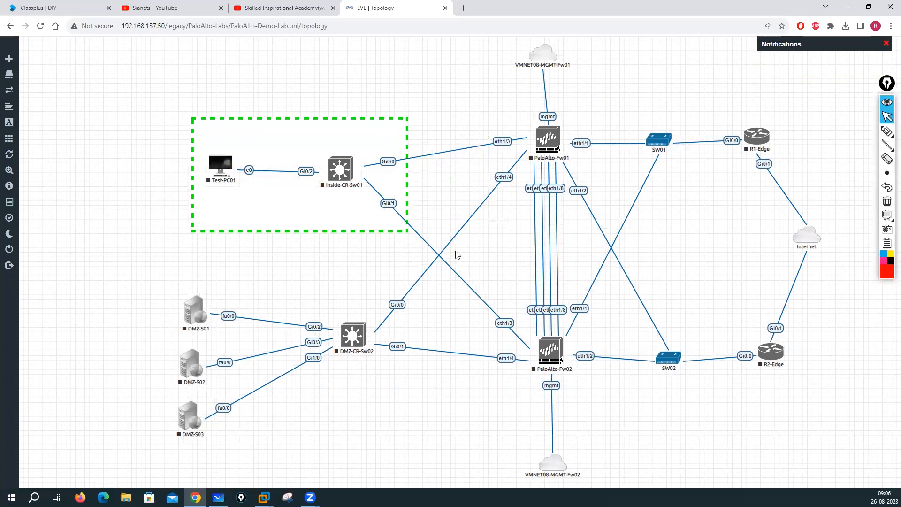
pyautogui.moveTo(409, 233); pyautogui.dragTo(442, 231)
pyautogui.moveTo(366, 234); pyautogui.dragTo(339, 233)
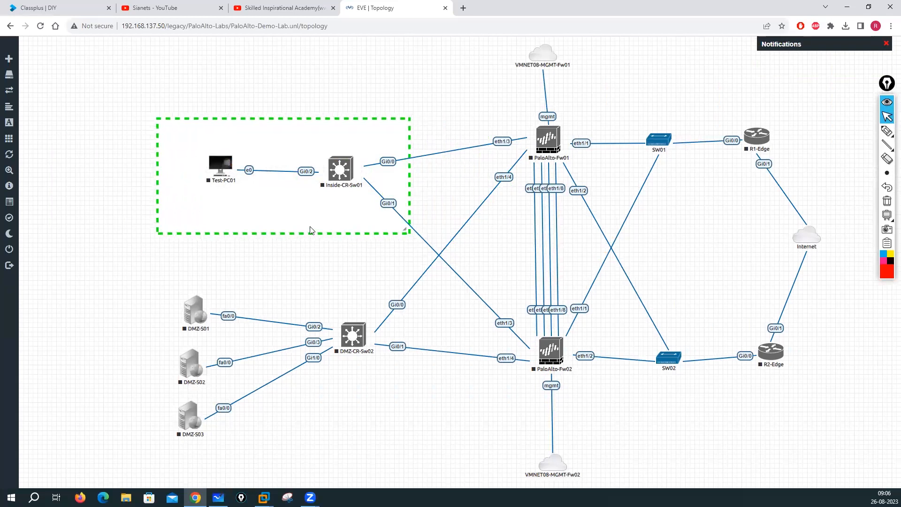
pyautogui.rightClick(416, 398)
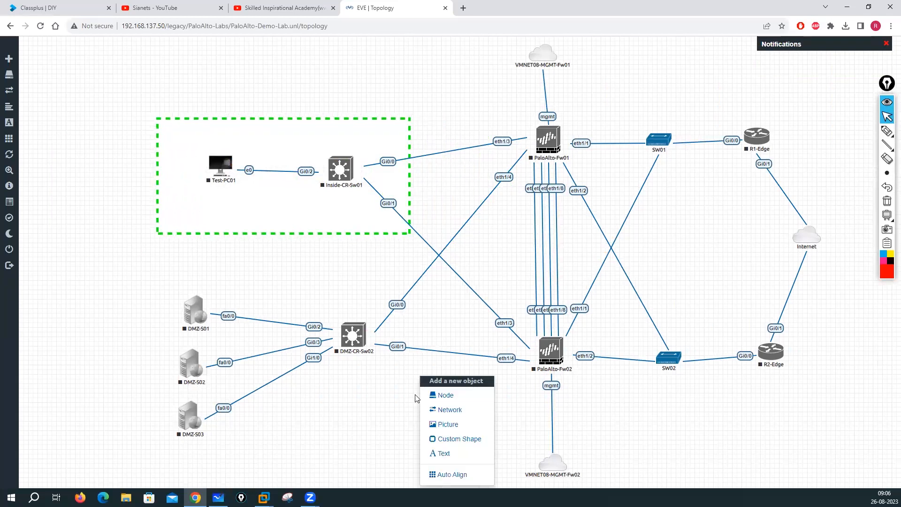
pyautogui.click(449, 425)
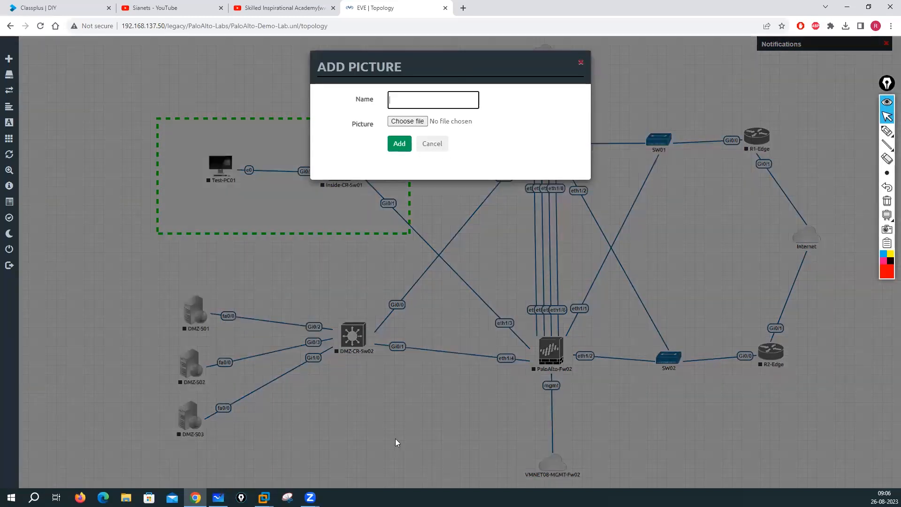
pyautogui.click(397, 442)
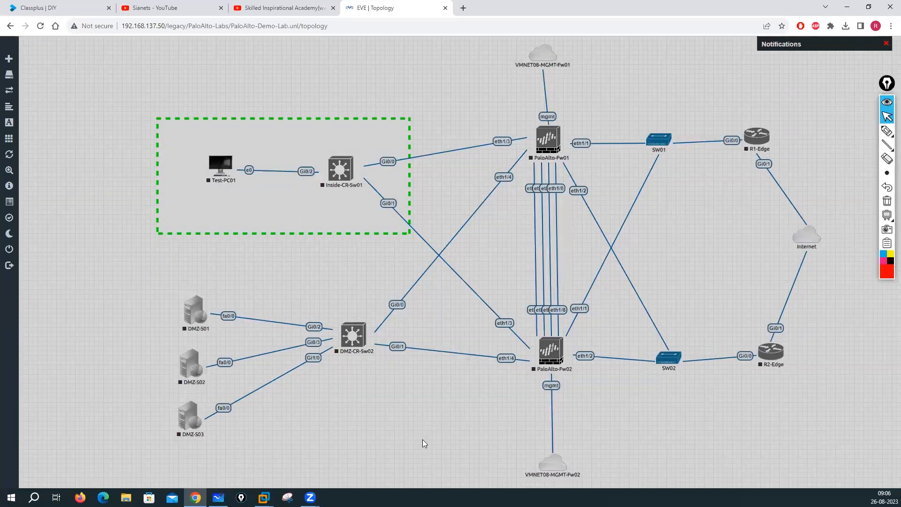
# Start a custom square shape in the empty area below DMZ-CR-Sw02 with a dashed border and a border width of 10.
pyautogui.rightClick(424, 443)
pyautogui.click(427, 437)
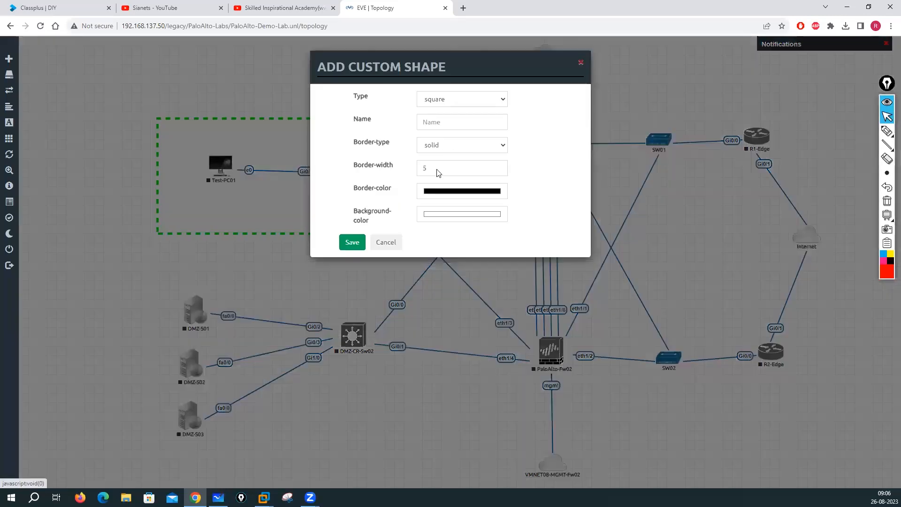
pyautogui.click(439, 147)
pyautogui.click(439, 163)
pyautogui.click(438, 169)
pyautogui.write('10')
# Set the shape's border colour to blue with a B value of 255 and save the shape to the topology.
pyautogui.click(438, 192)
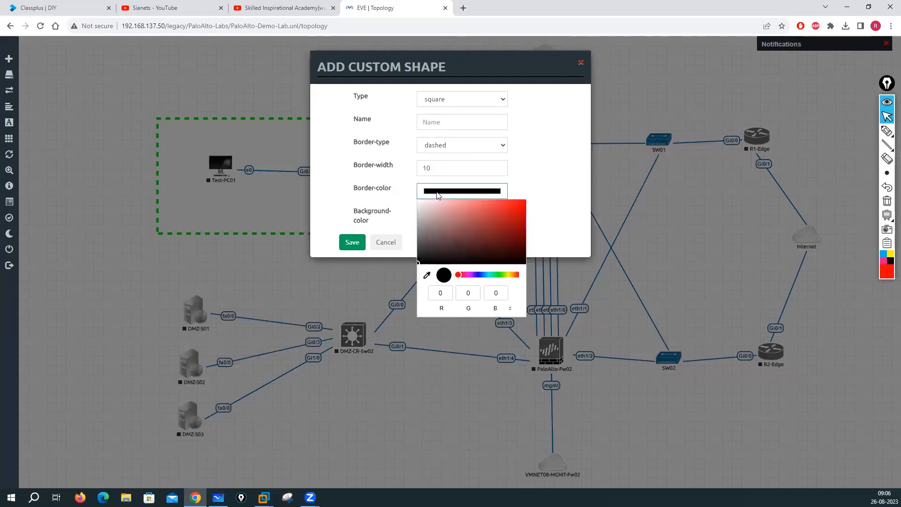
pyautogui.click(496, 297)
pyautogui.write('255')
pyautogui.click(346, 197)
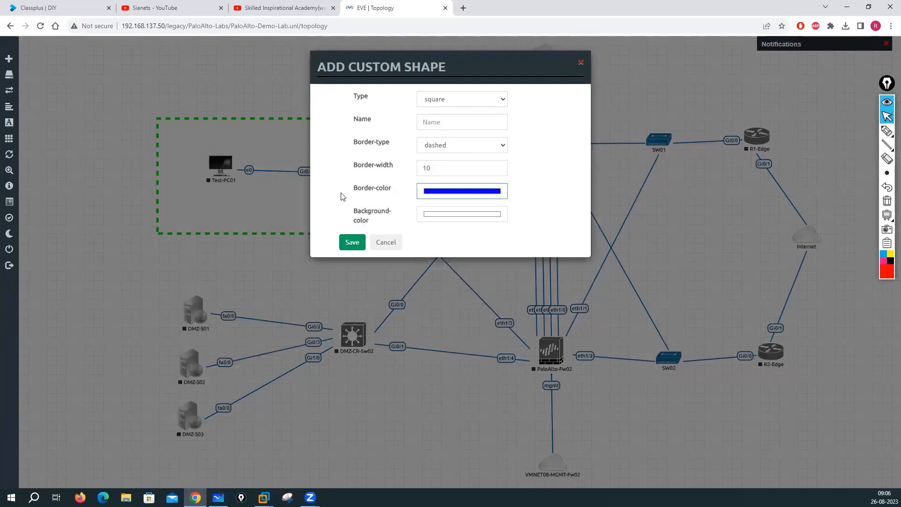
pyautogui.click(352, 242)
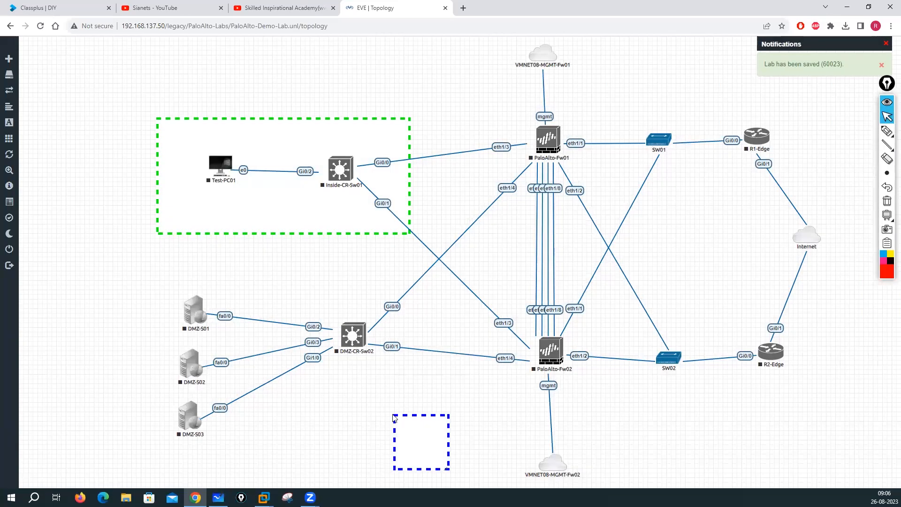
# Move and resize the blue dashed shape so it encloses DMZ-S01, DMZ-S02, DMZ-S03 and DMZ-CR-Sw02.
pyautogui.moveTo(395, 417); pyautogui.dragTo(164, 286)
pyautogui.moveTo(216, 339); pyautogui.dragTo(426, 442)
pyautogui.moveTo(372, 427); pyautogui.dragTo(415, 443)
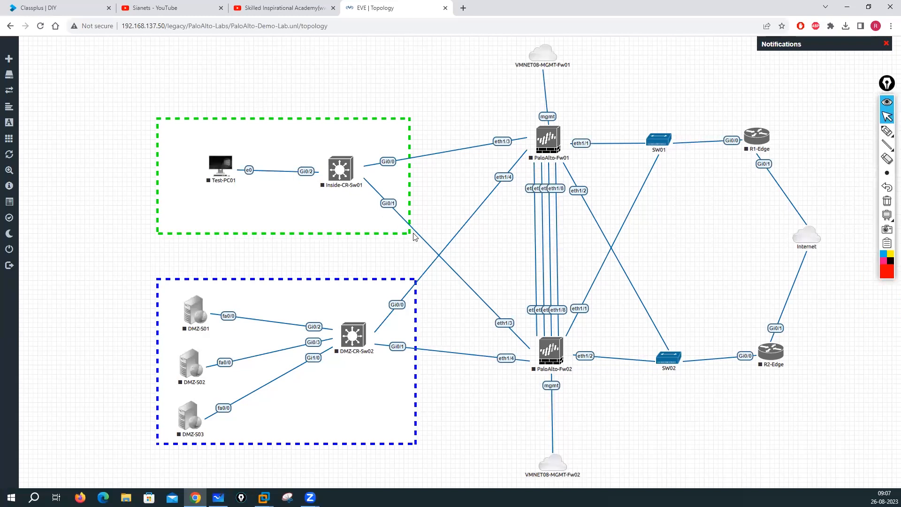
# Enlarge and reposition the green dashed outline above the blue one, and move Test-PC01 up near its upper edge.
pyautogui.moveTo(407, 257); pyautogui.dragTo(407, 282)
pyautogui.moveTo(341, 224); pyautogui.dragTo(350, 198)
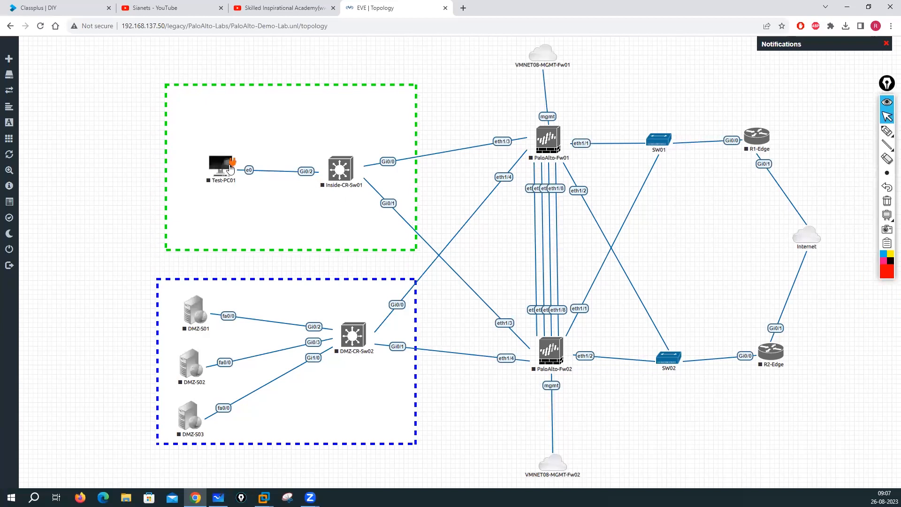
pyautogui.moveTo(231, 166); pyautogui.dragTo(233, 111)
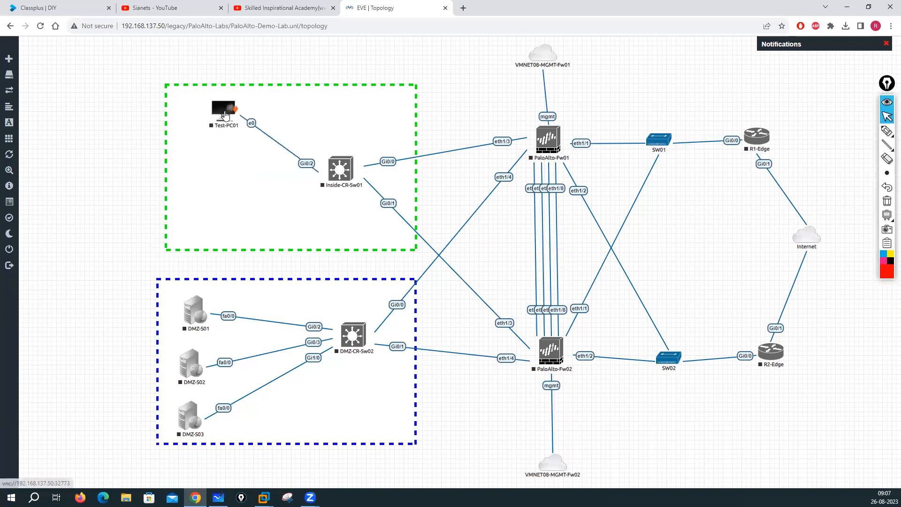
# Start adding a new node in the empty area beside the green outline.
pyautogui.rightClick(66, 195)
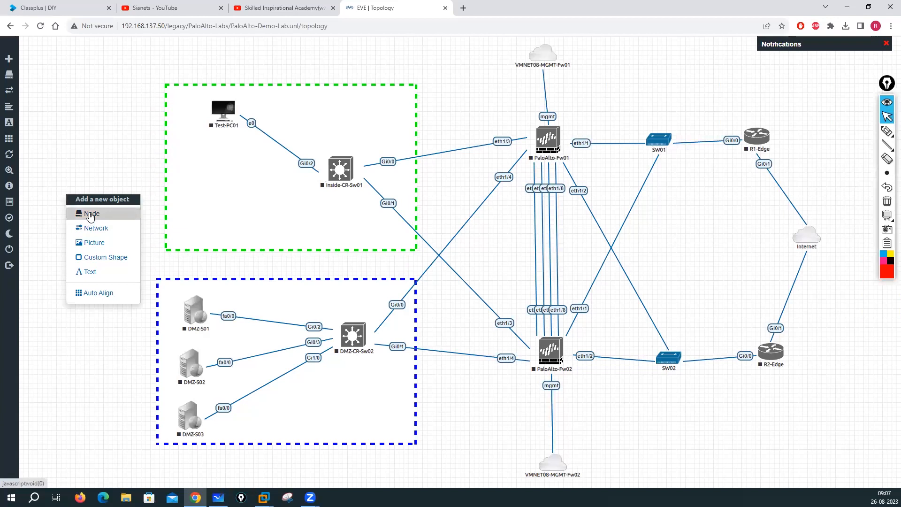
pyautogui.click(90, 214)
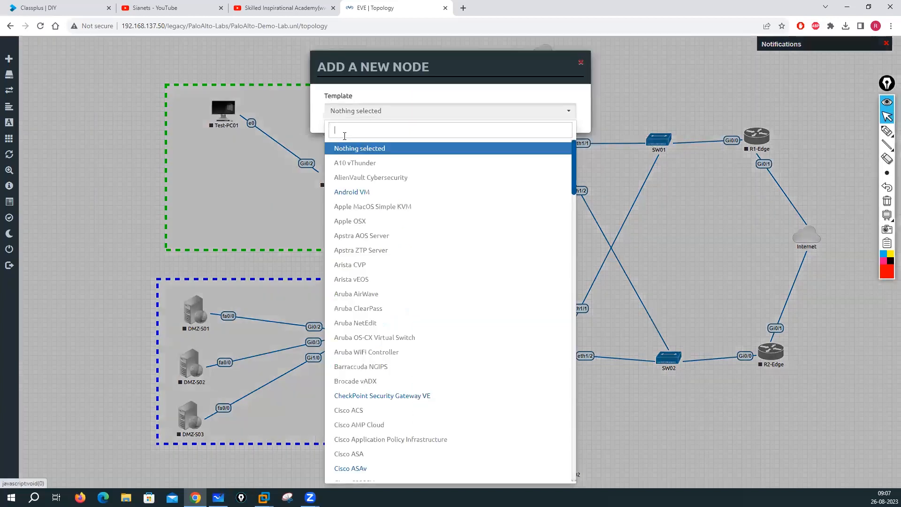
pyautogui.click(345, 133)
pyautogui.write('win')
pyautogui.click(348, 149)
# Set the new node's template to Linux, its image to linux-tinycore11 and its RAM to 2048 MB.
pyautogui.click(550, 122)
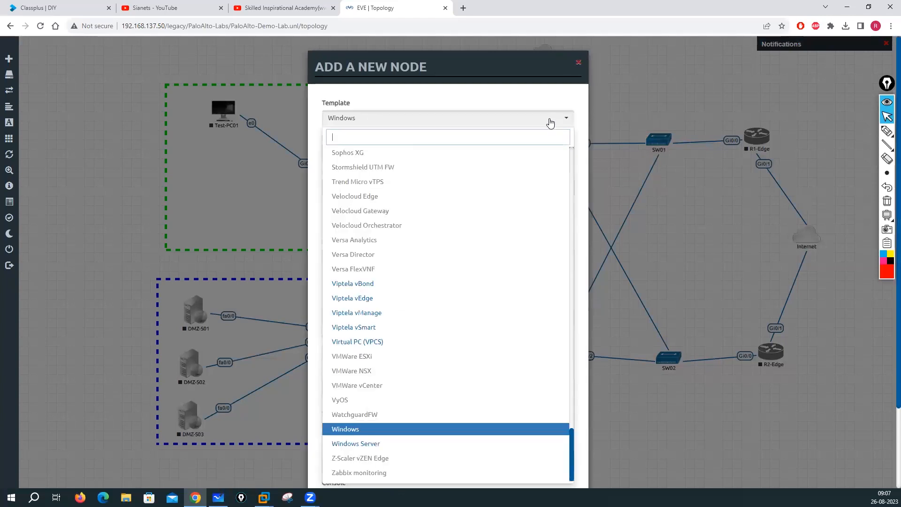
pyautogui.scroll(4, 408, 292)
pyautogui.scroll(7, 408, 292)
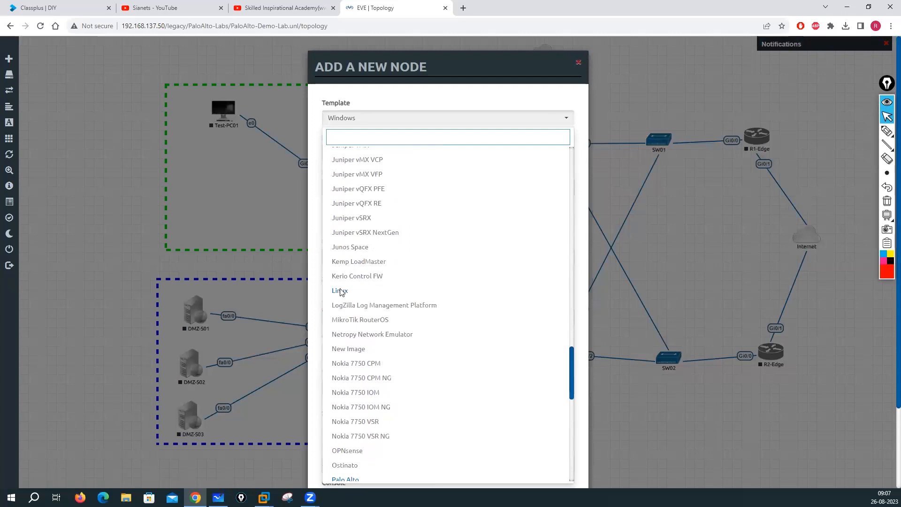
pyautogui.click(342, 291)
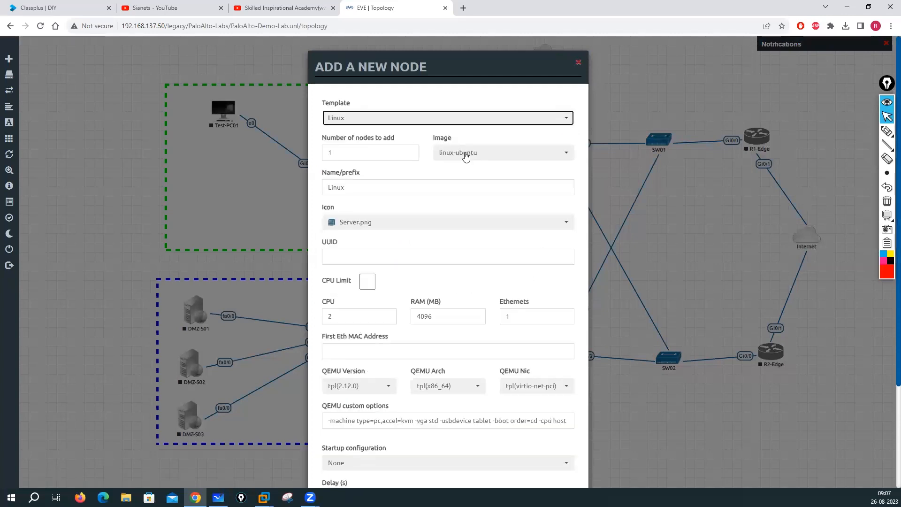
pyautogui.click(466, 157)
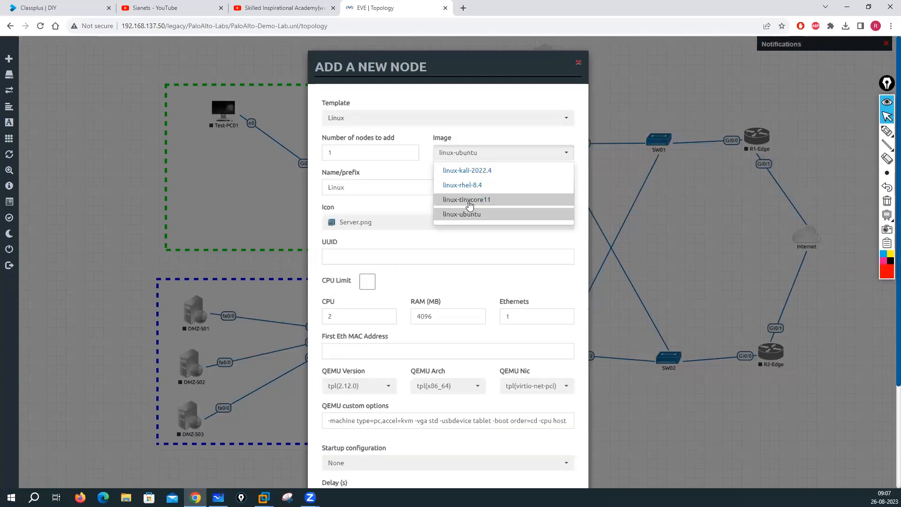
pyautogui.click(467, 200)
pyautogui.doubleClick(424, 321)
pyautogui.write('2048')
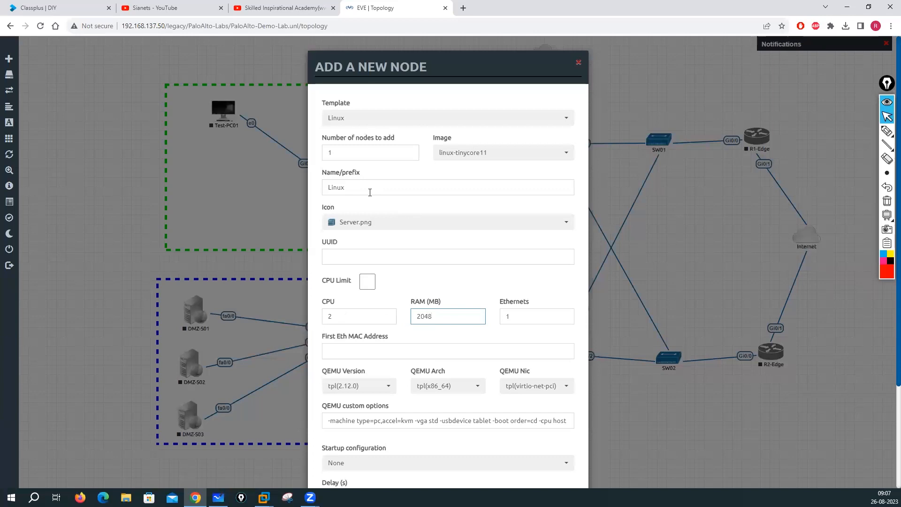
# Change the new Linux node's icon to Laptop.png.
pyautogui.click(454, 229)
pyautogui.scroll(-1, 398, 267)
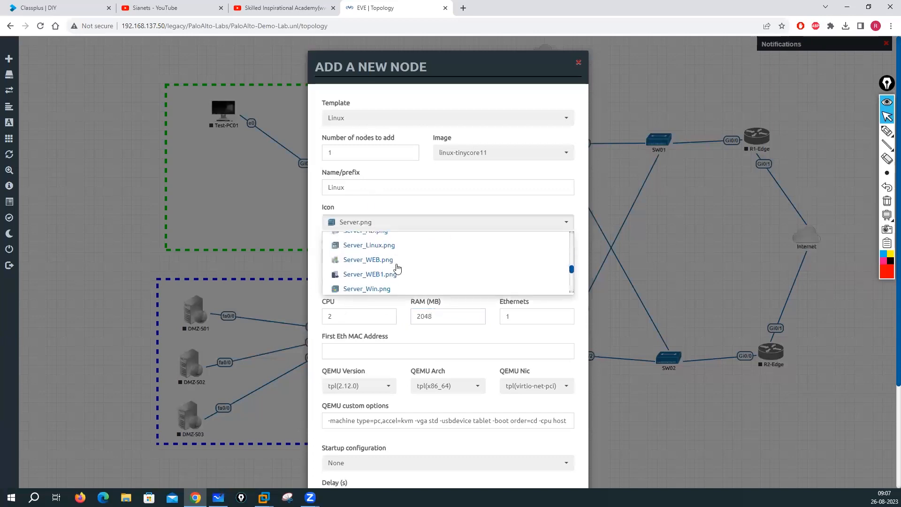
pyautogui.scroll(-4, 398, 267)
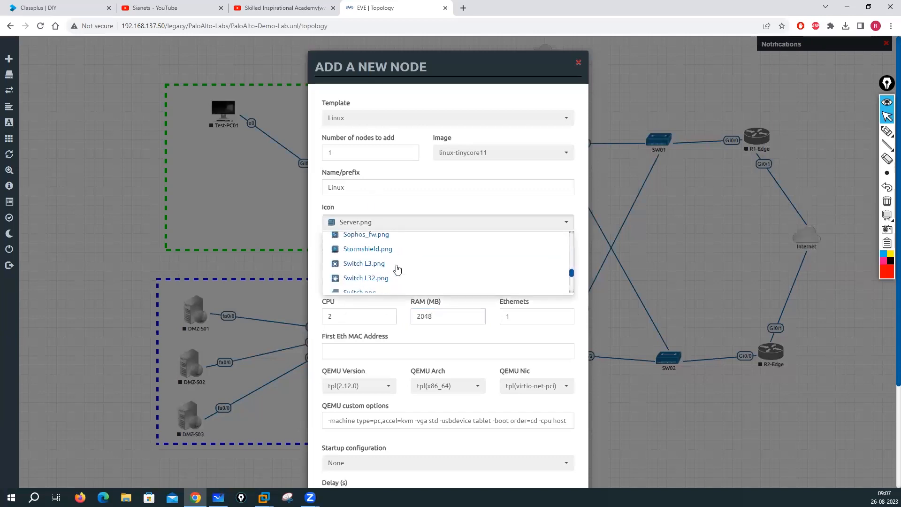
pyautogui.scroll(-4, 398, 271)
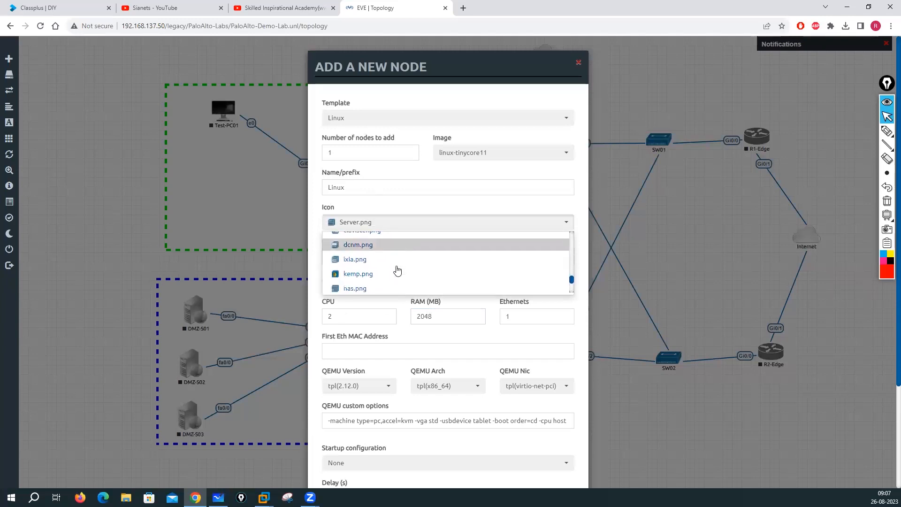
pyautogui.scroll(-5, 398, 270)
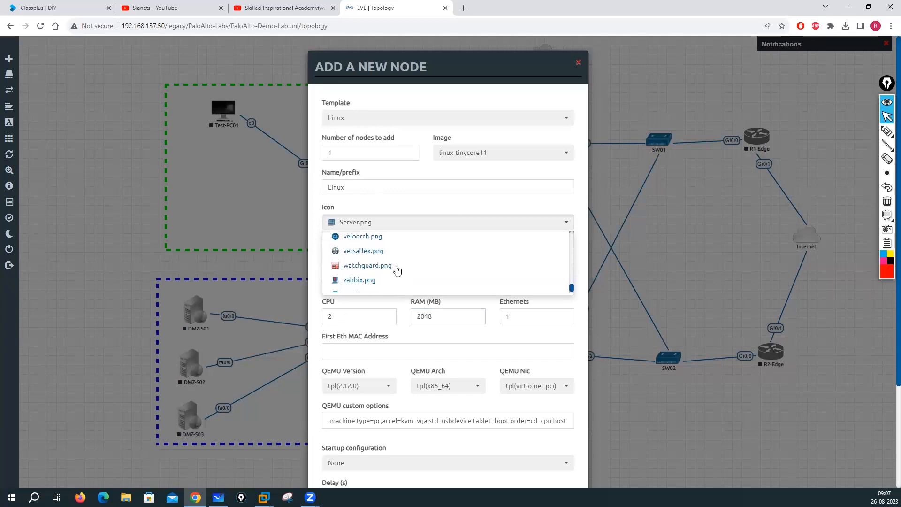
pyautogui.scroll(6, 398, 271)
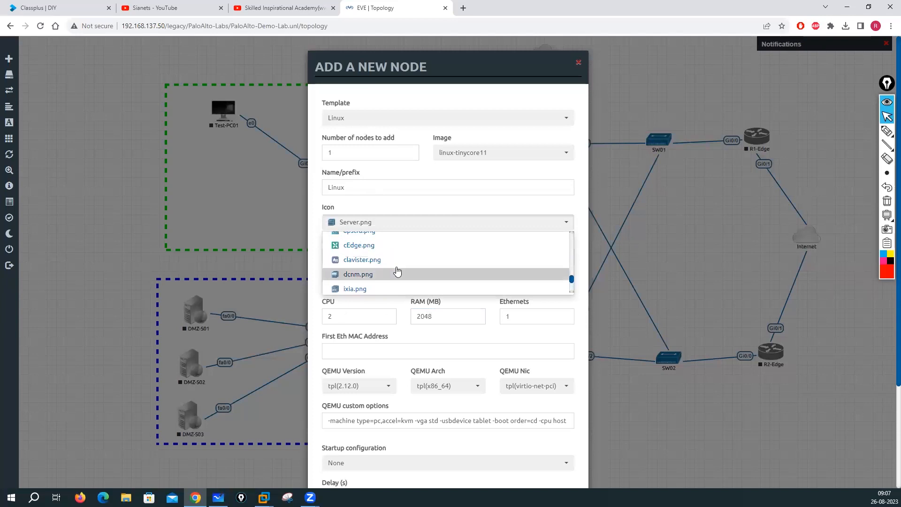
pyautogui.scroll(5, 398, 271)
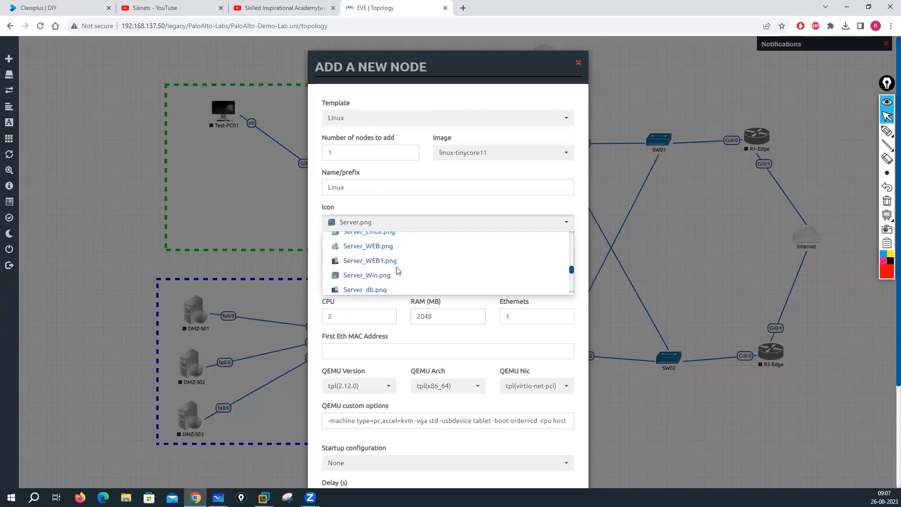
pyautogui.scroll(5, 398, 271)
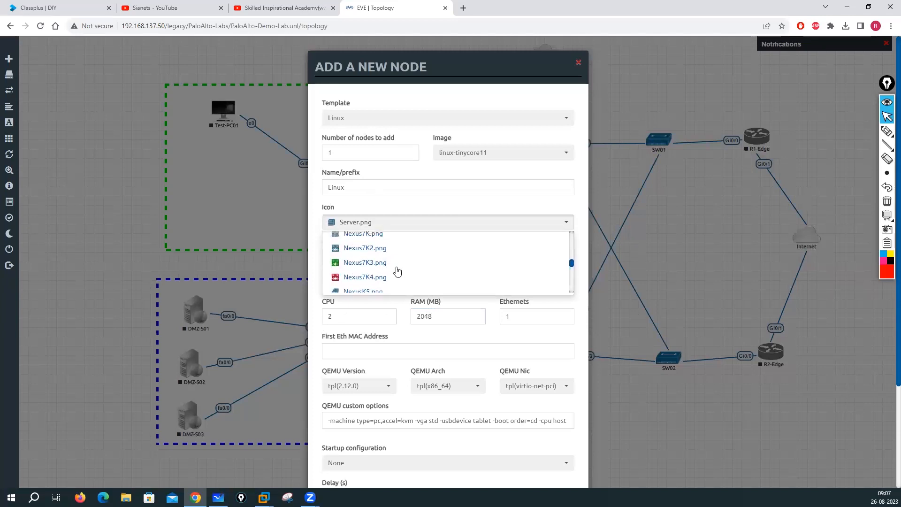
pyautogui.scroll(3, 397, 271)
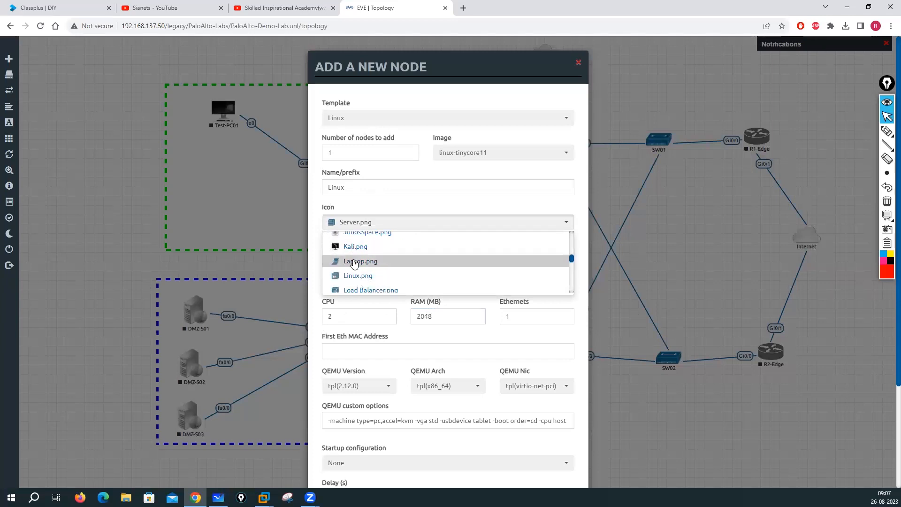
pyautogui.click(355, 263)
pyautogui.scroll(-3, 377, 317)
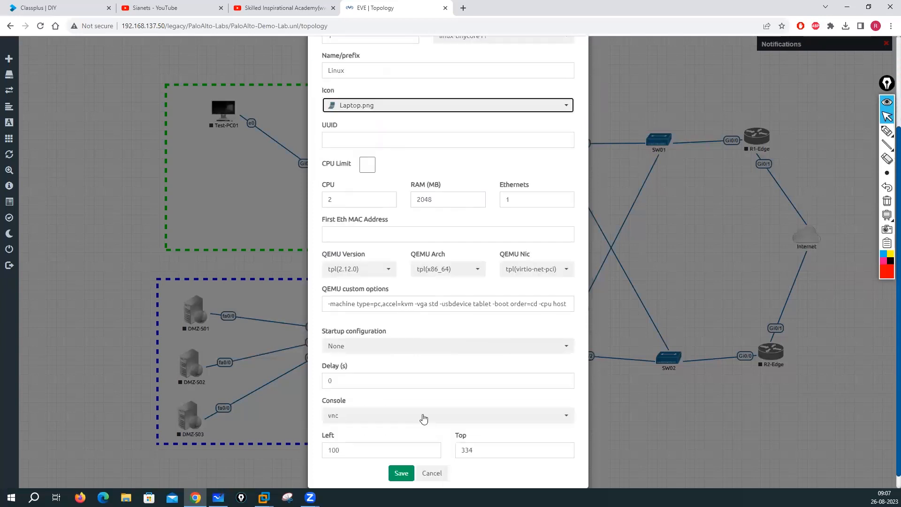
pyautogui.scroll(3, 382, 176)
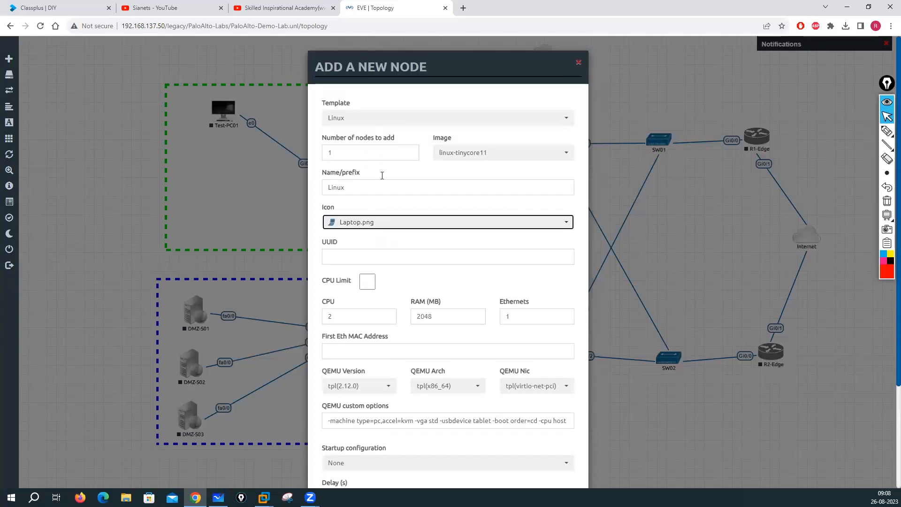
# Name the new node Test-PC02 and save it to the topology.
pyautogui.doubleClick(355, 190)
pyautogui.write('Test-PC02')
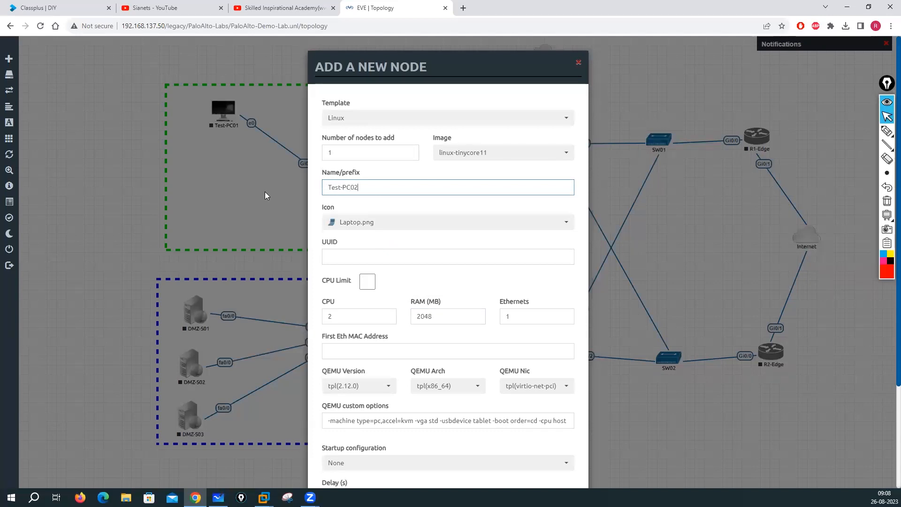
pyautogui.scroll(-5, 388, 433)
pyautogui.click(402, 459)
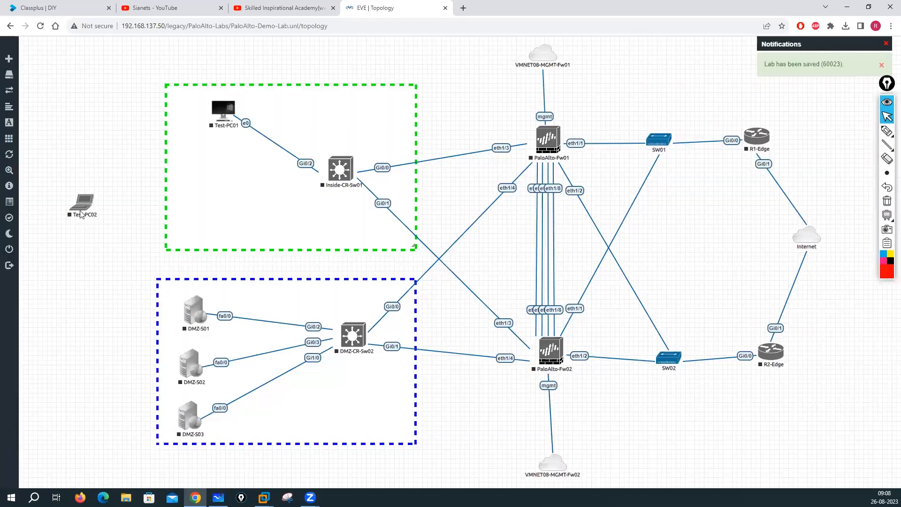
# Connect Test-PC02 e0 to Inside-CR-Sw01 Gi0/3 and place Test-PC02 below Test-PC01 inside the green outline.
pyautogui.moveTo(92, 201); pyautogui.dragTo(341, 170)
pyautogui.click(471, 317)
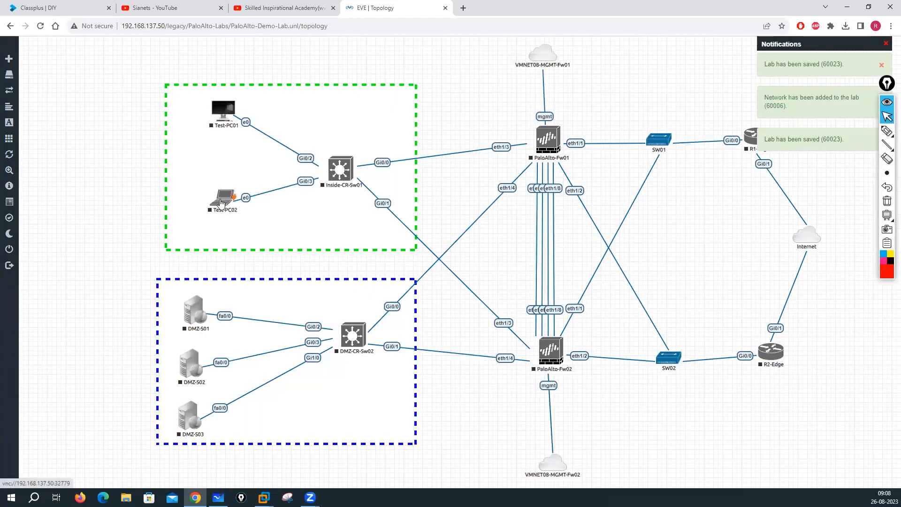
pyautogui.moveTo(221, 204); pyautogui.dragTo(219, 204)
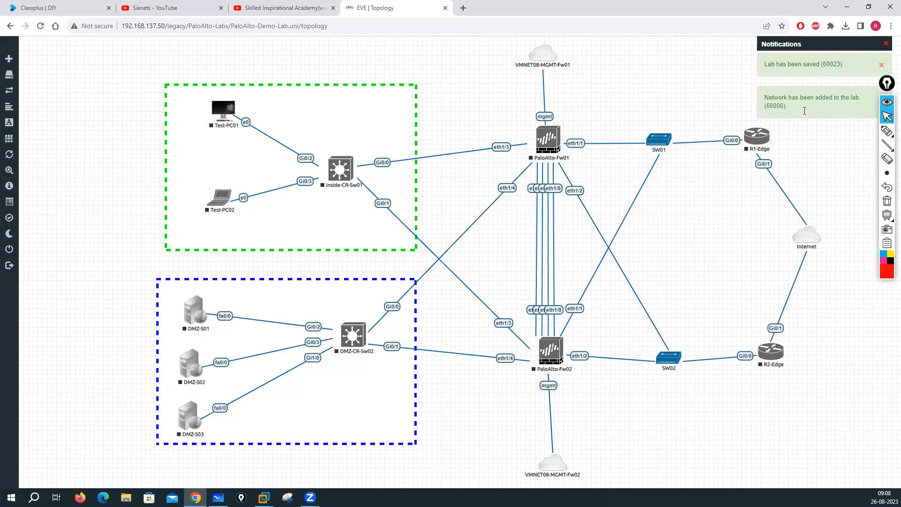
pyautogui.click(887, 43)
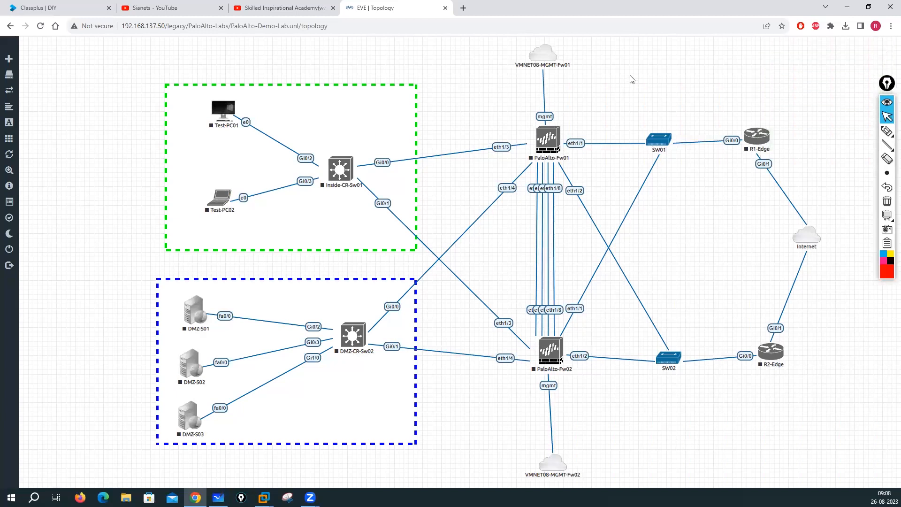